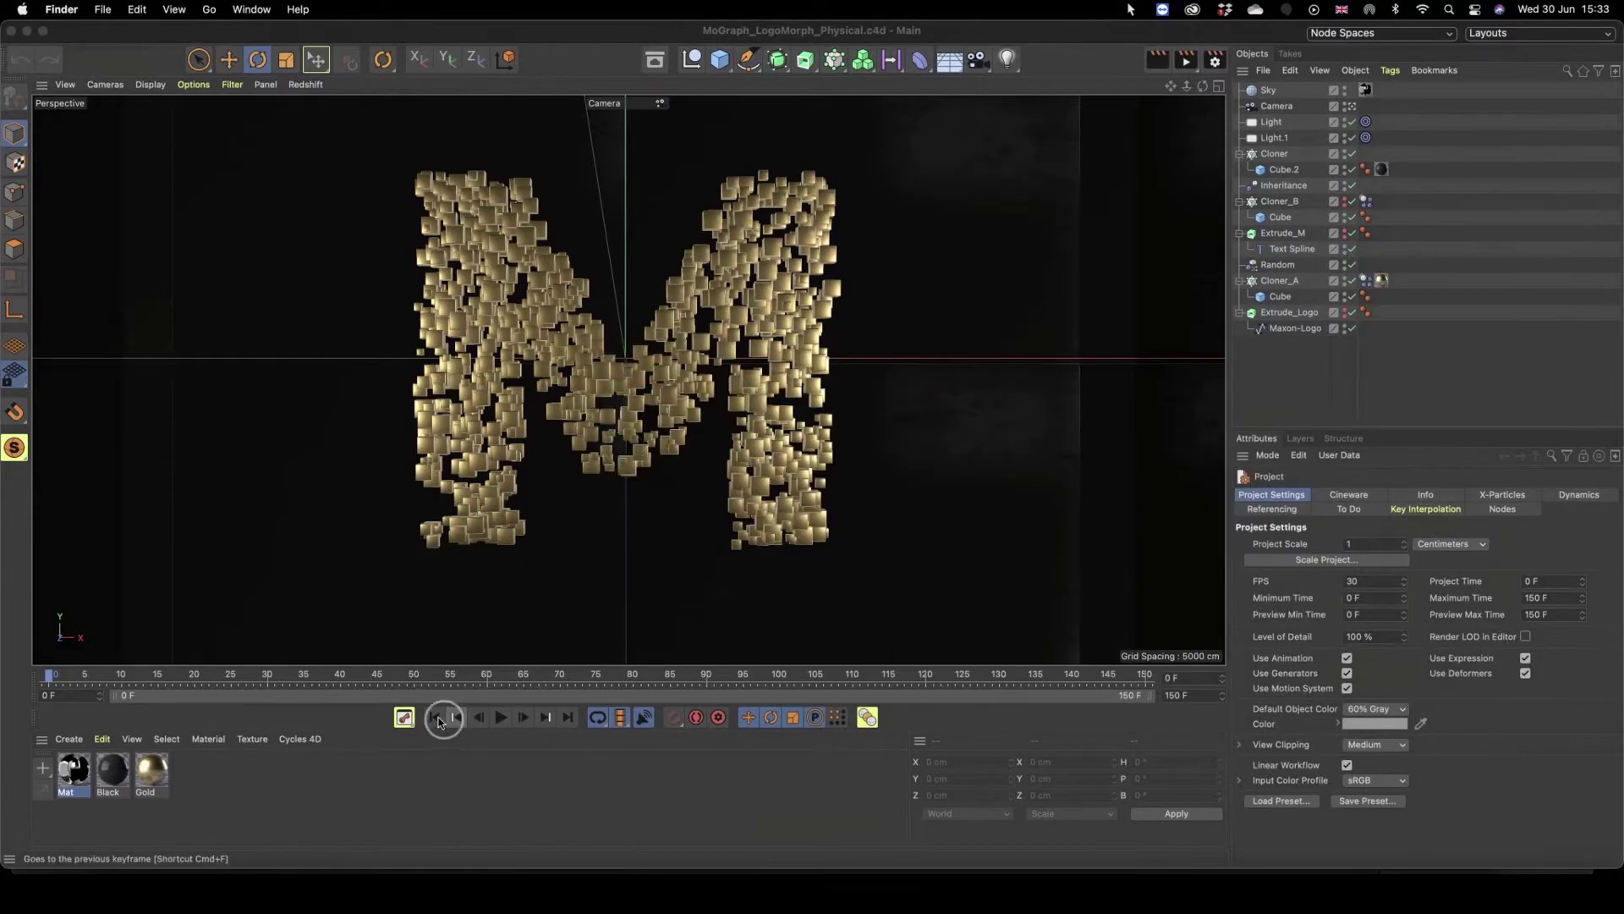
- Play the logo-morph animation, stop at frame 138, and select the Maxon-Logo spline
click(550, 825)
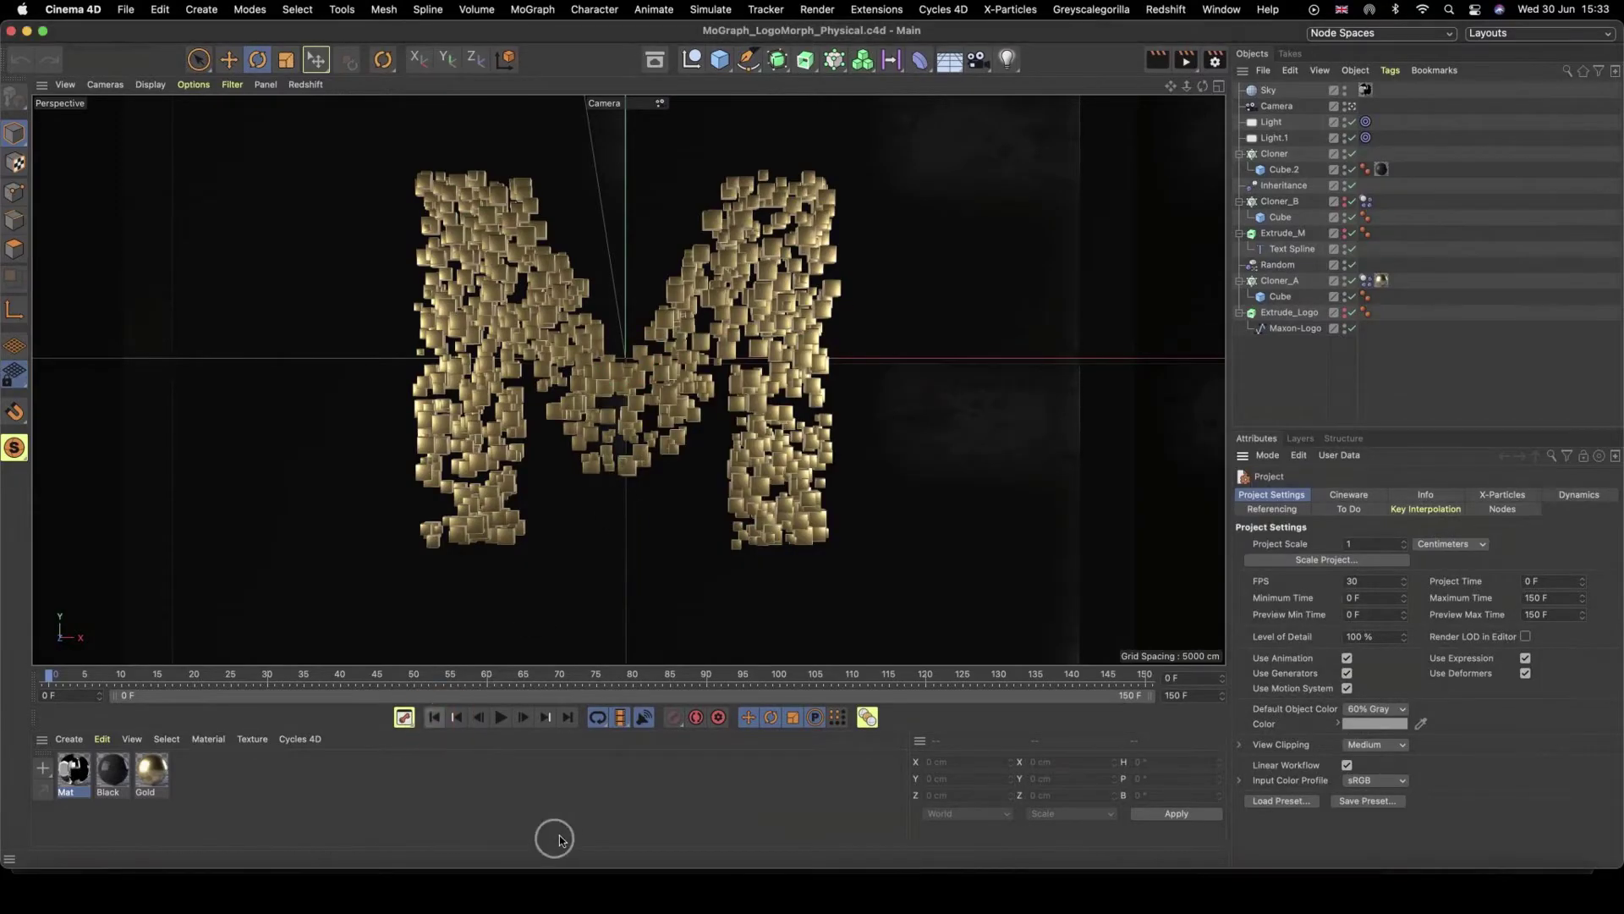
click(501, 718)
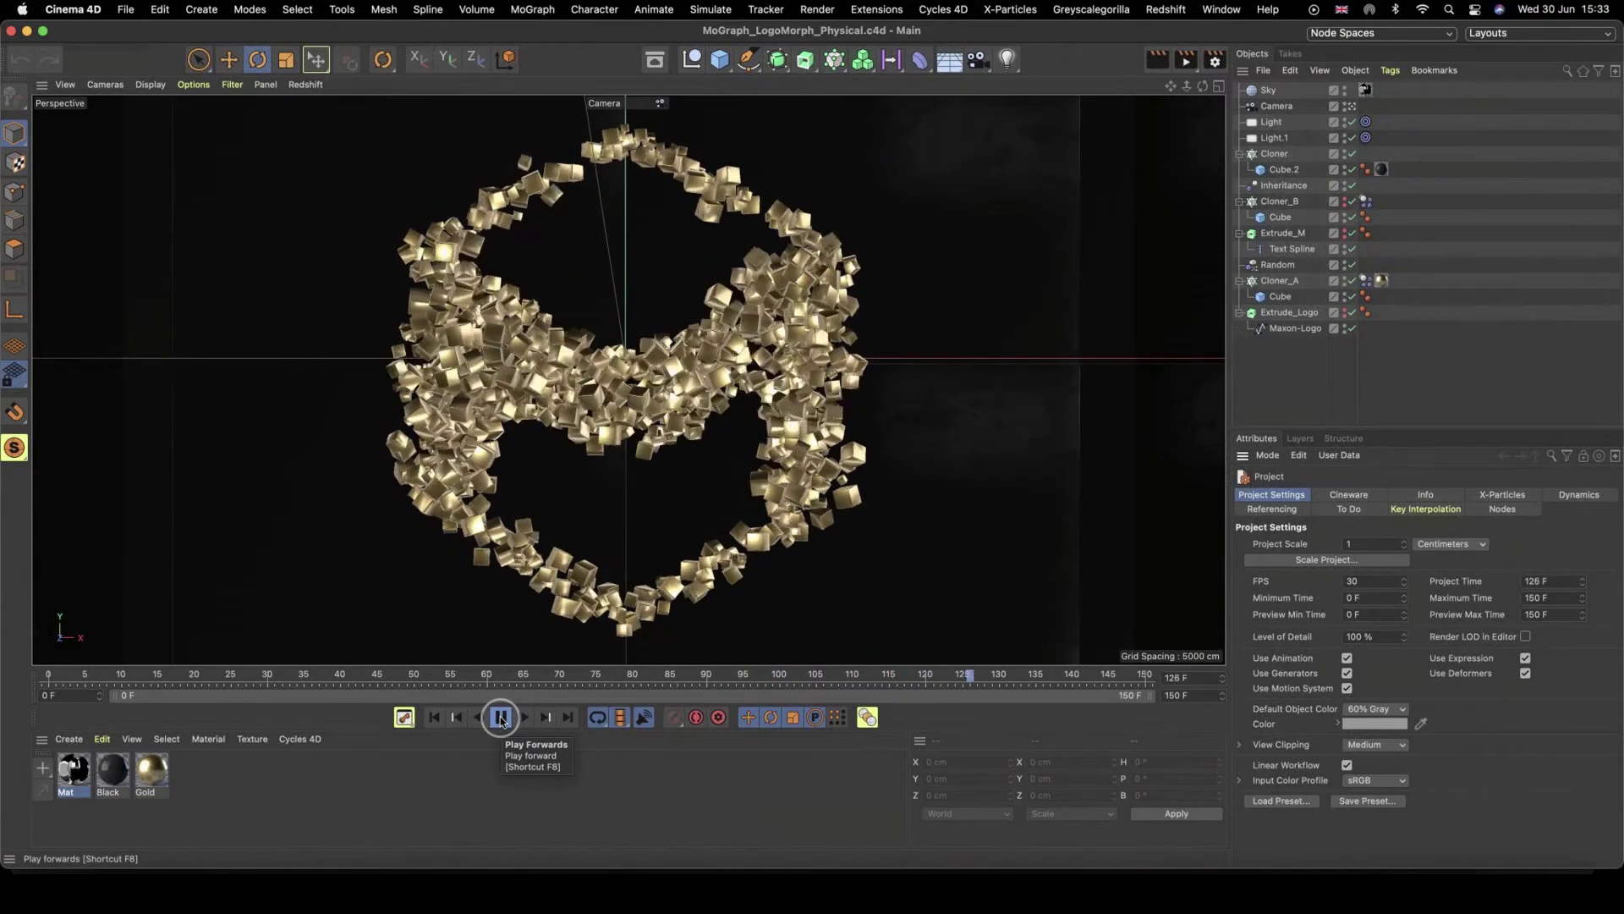
click(500, 718)
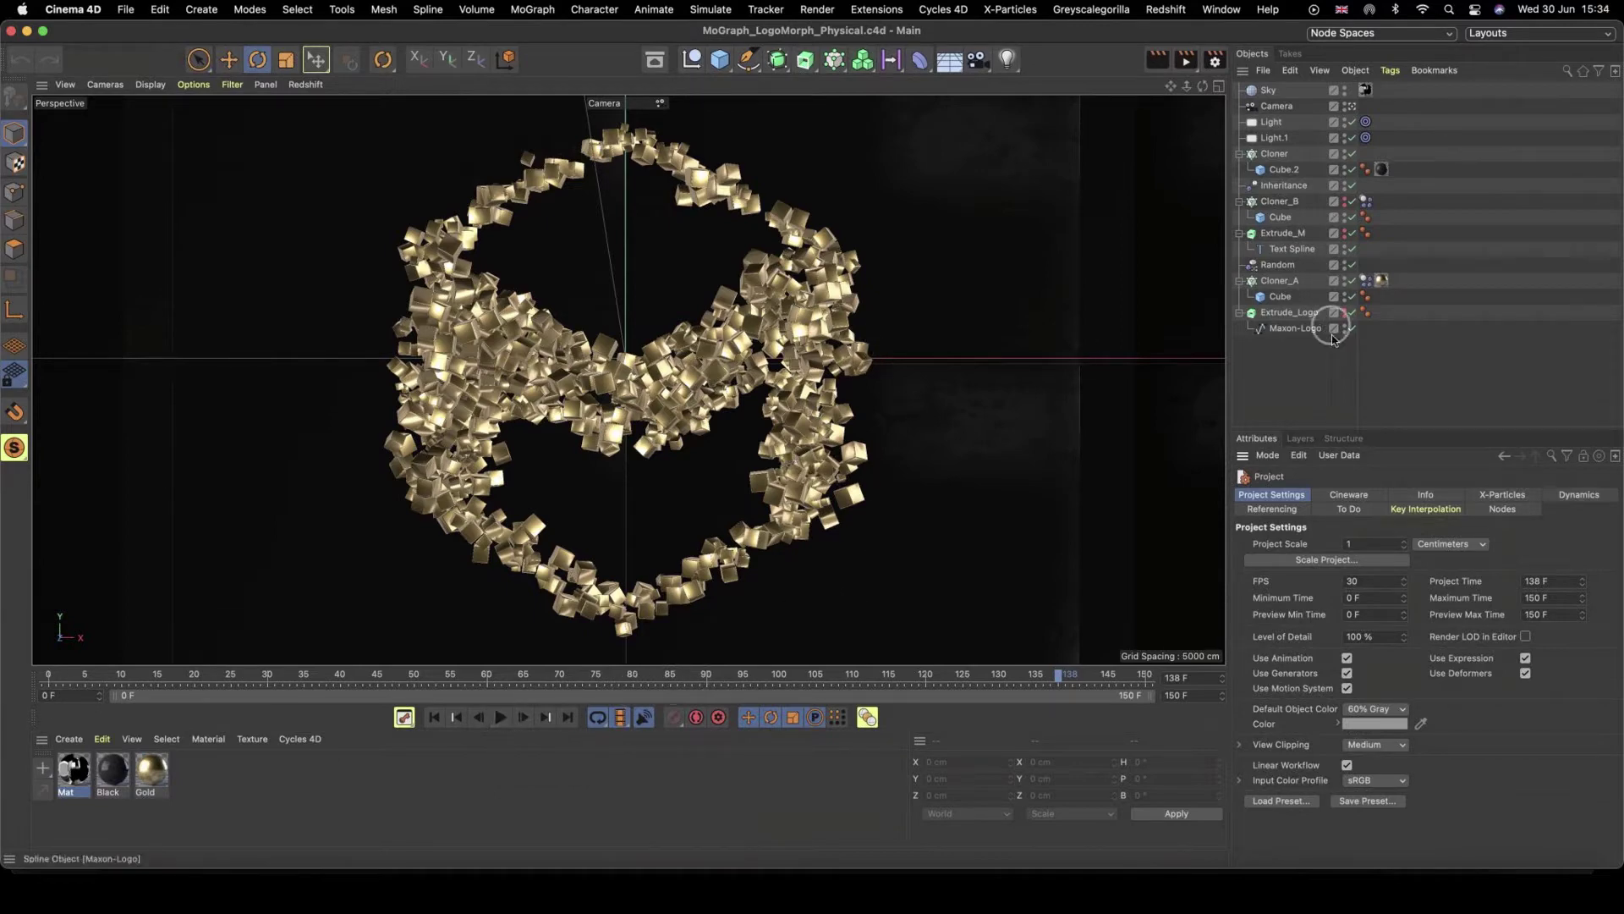
click(1290, 330)
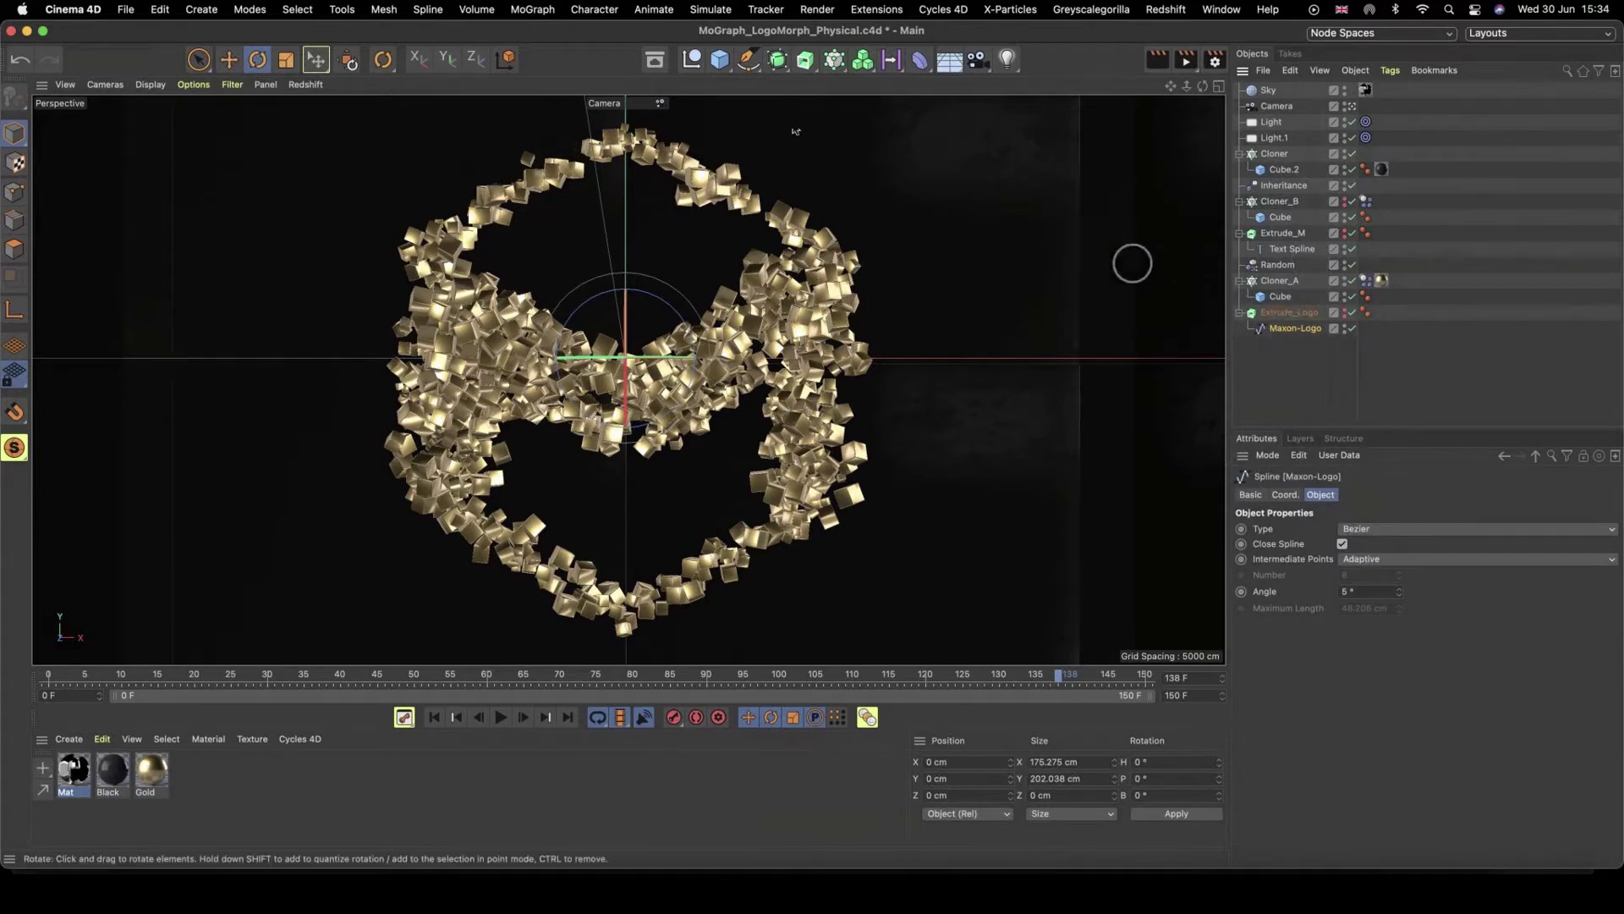
- Create a new empty project from the File menu
click(127, 10)
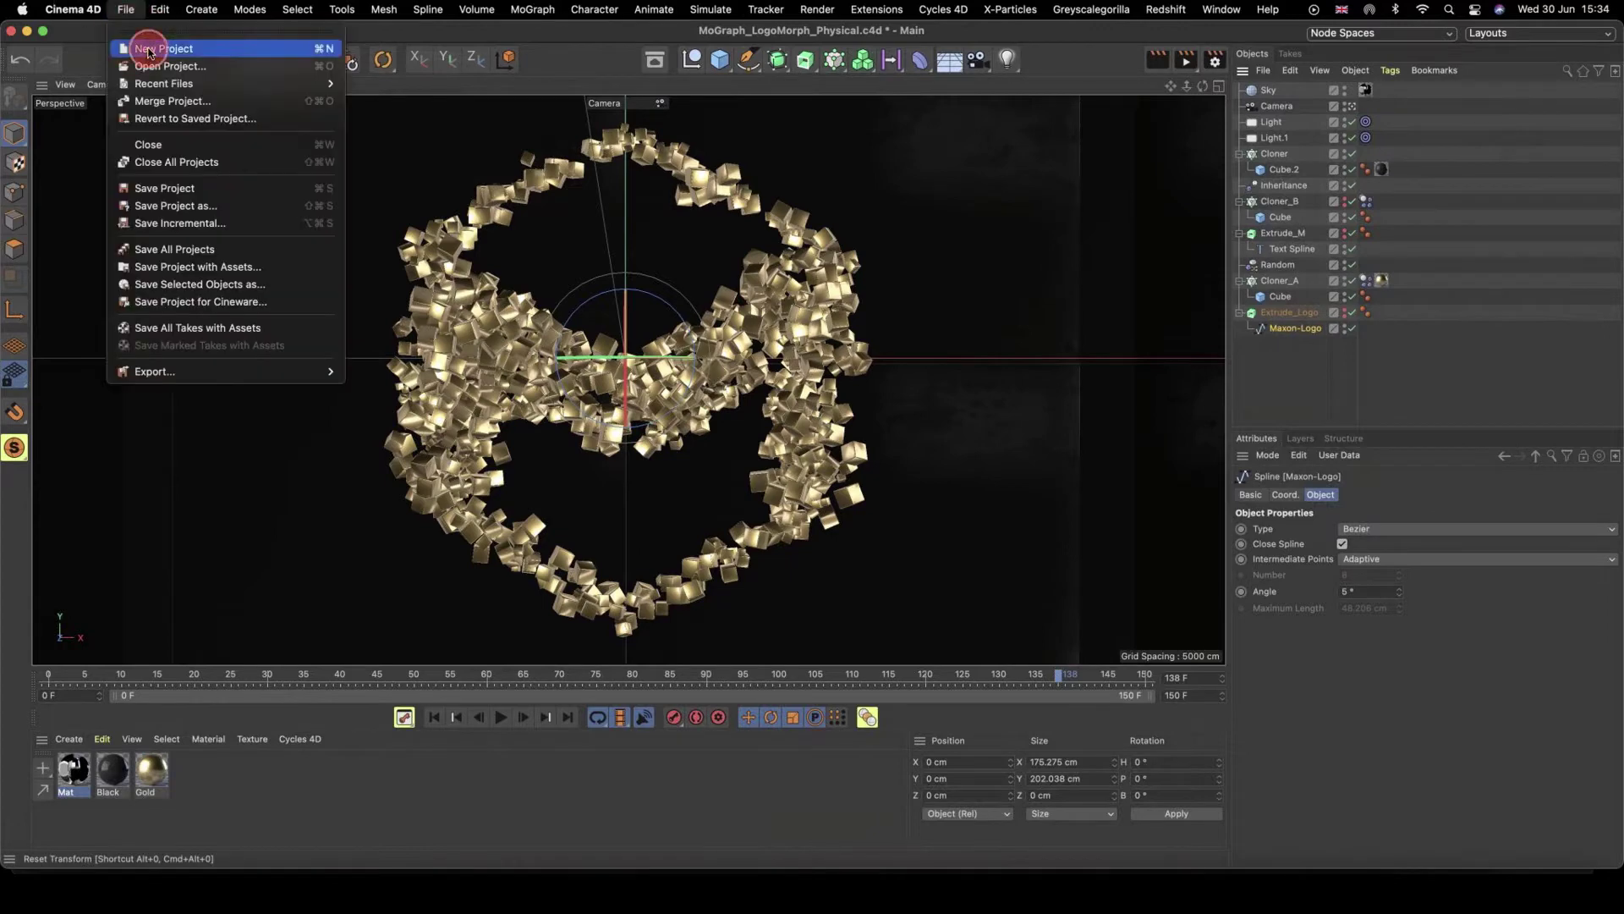
click(137, 48)
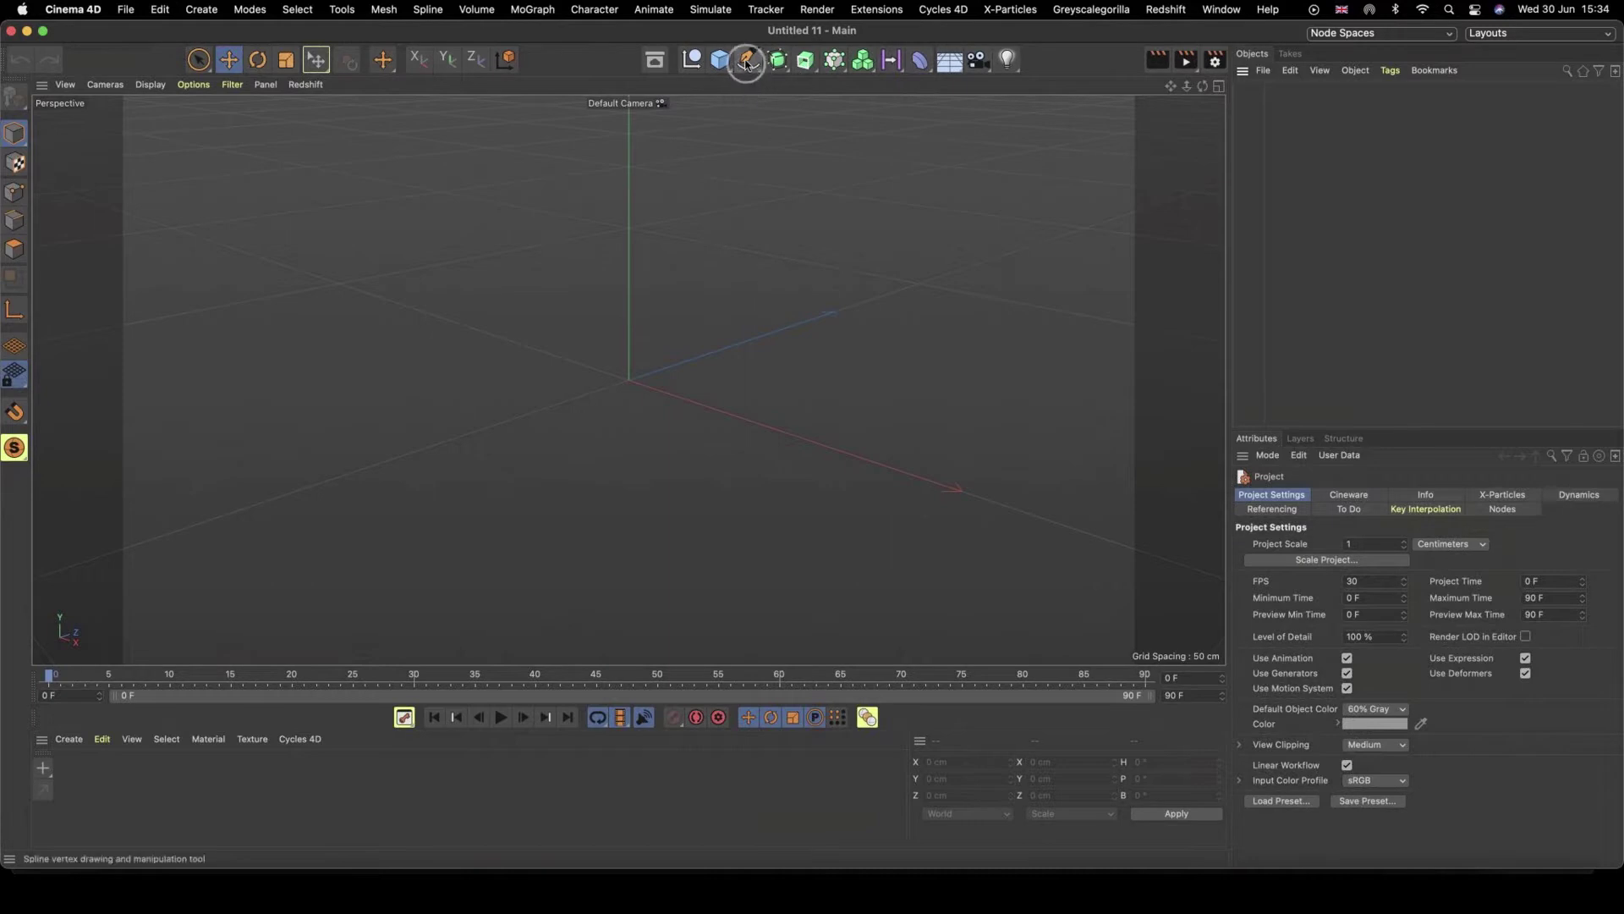
- Add a Text Spline and change its text to M
drag(748, 60, 1029, 109)
alt+drag(779, 362, 805, 322)
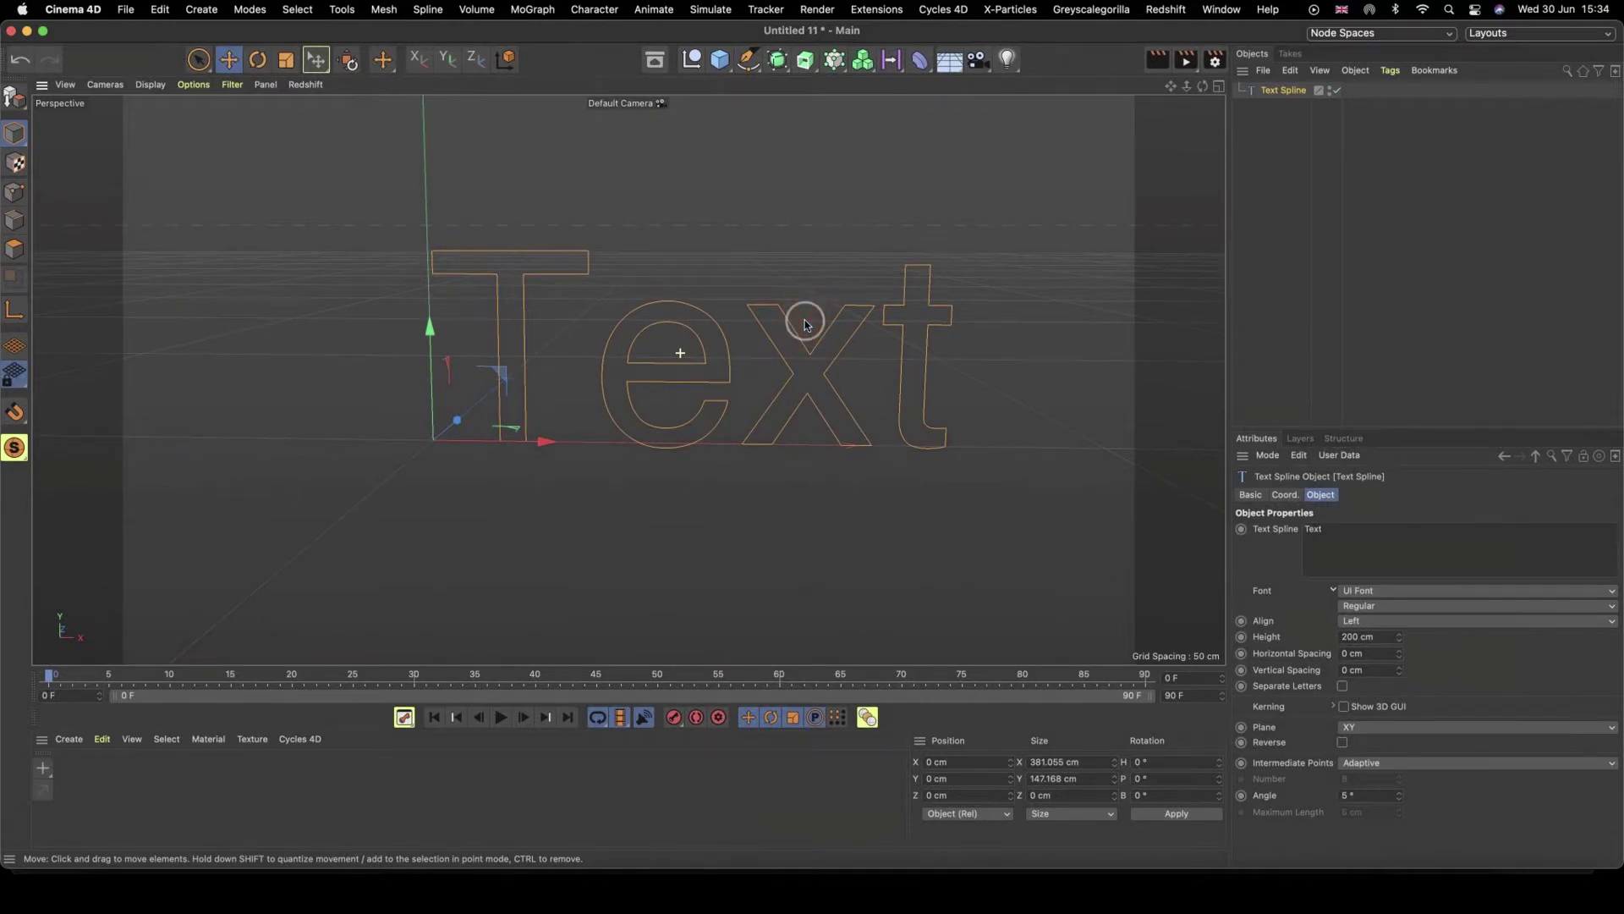
drag(1364, 551, 1264, 540)
text(M)
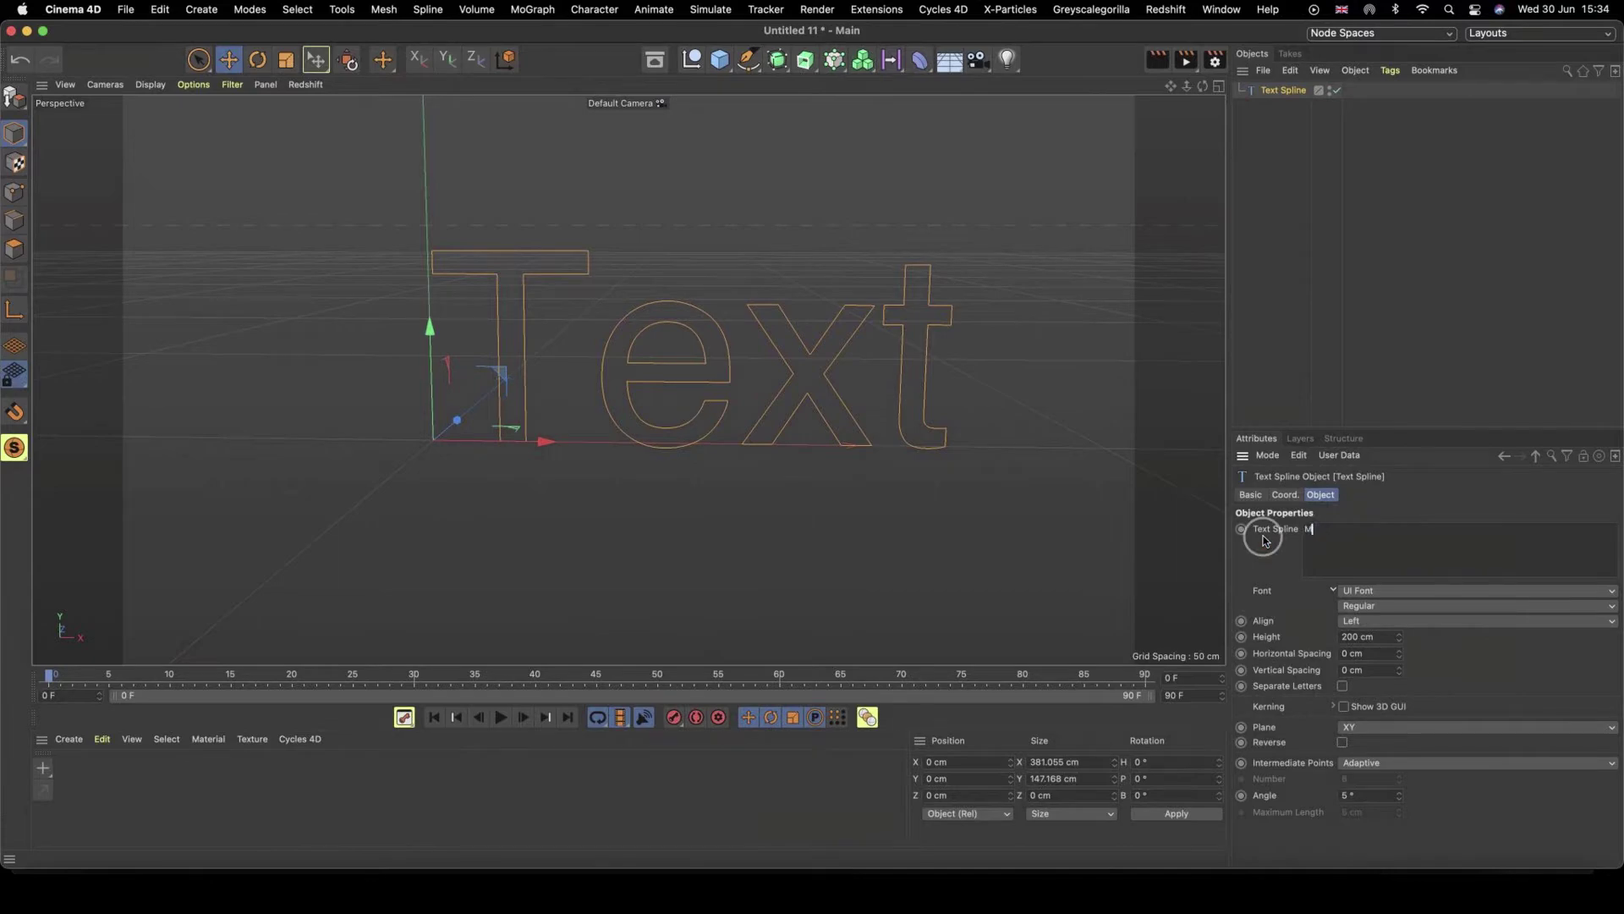
- Set the text spline's font to Russo One and alignment to Middle
click(1357, 591)
scroll(1391, 404, up, 10)
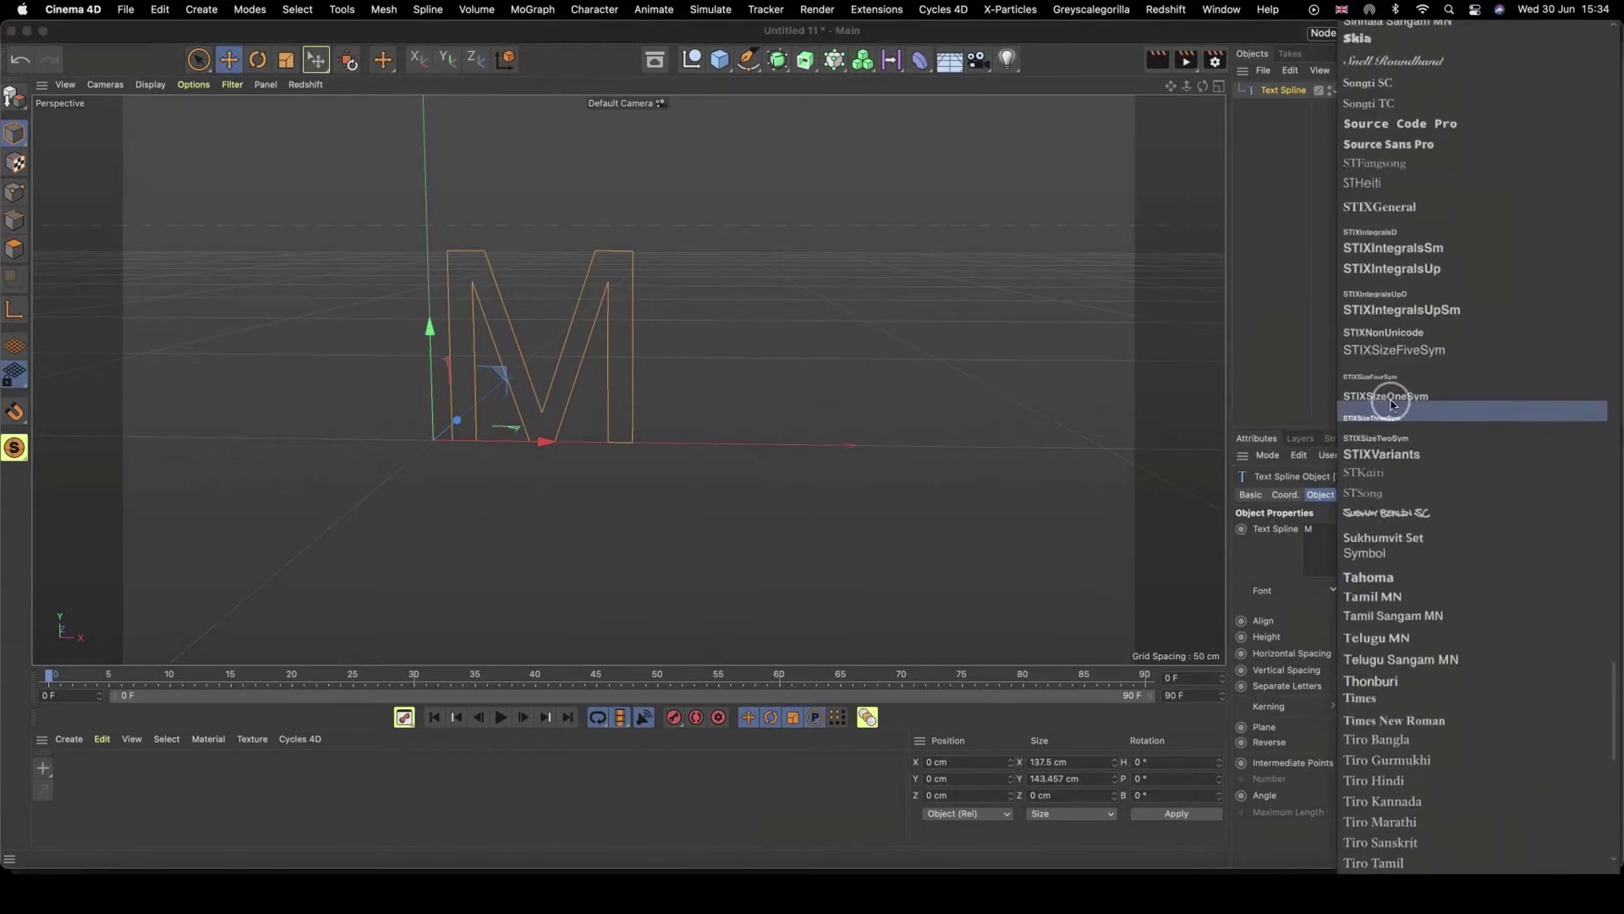
scroll(1392, 403, up, 5)
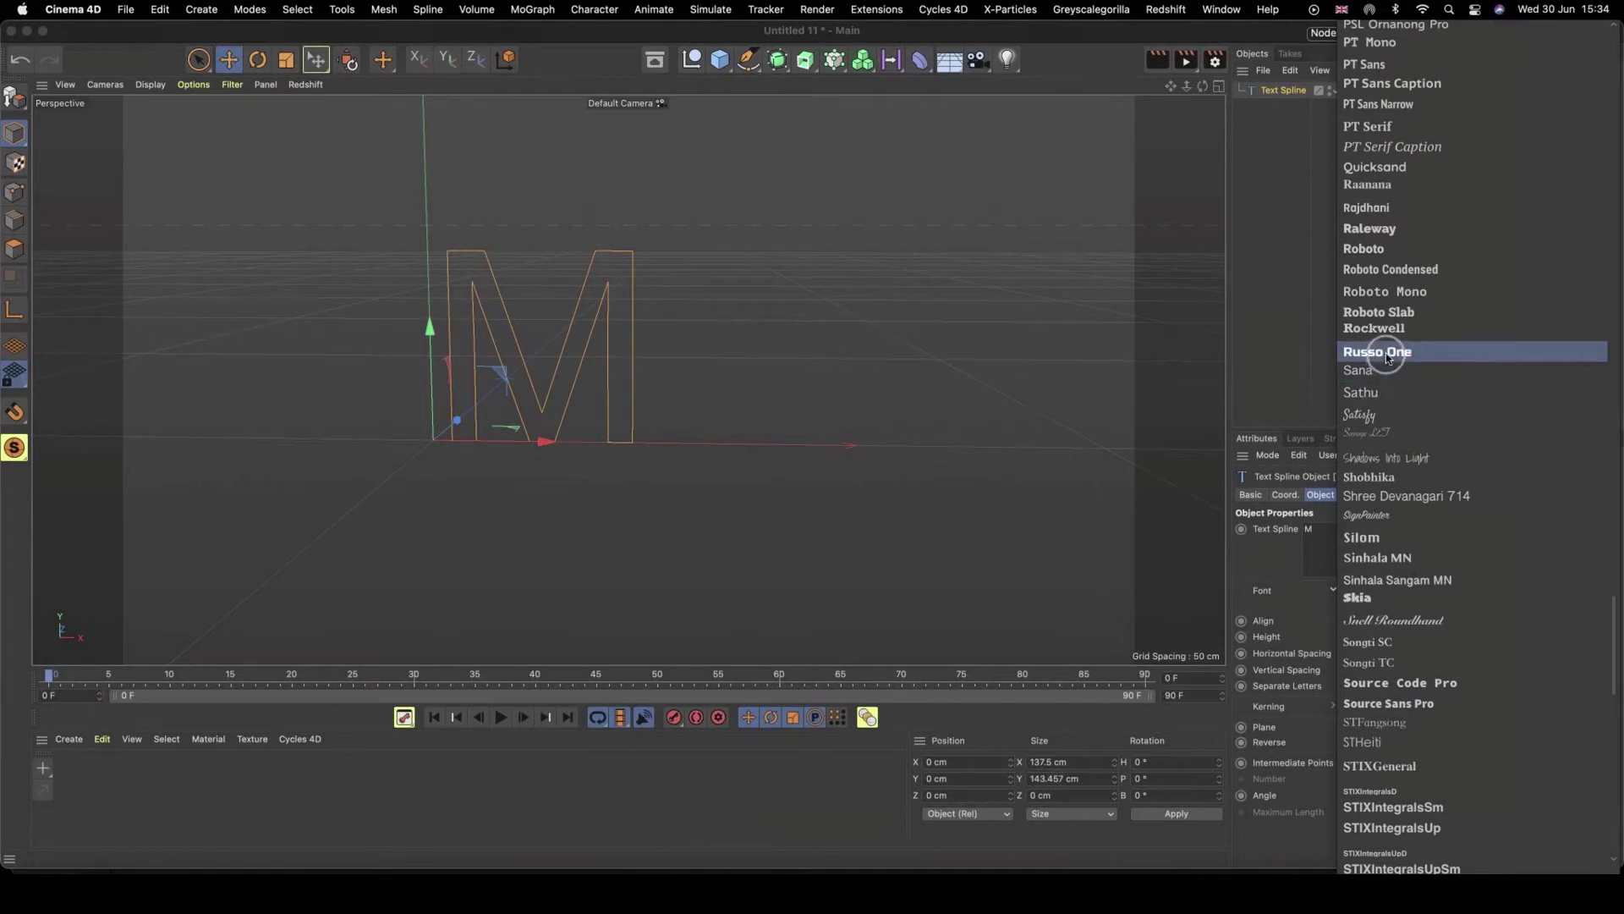
click(1388, 356)
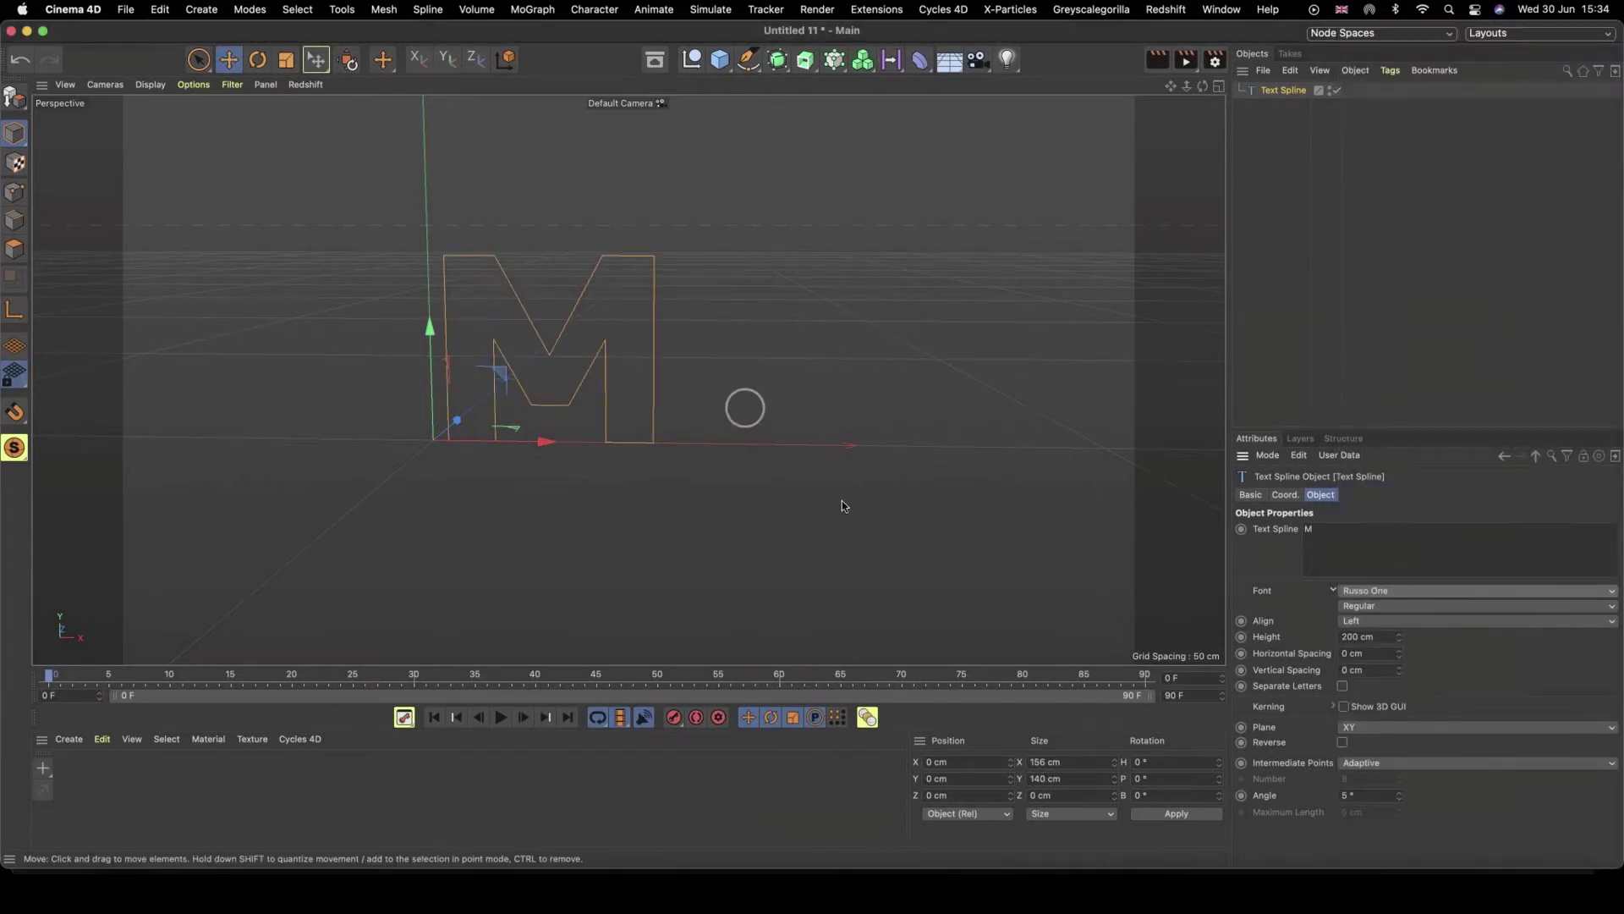
click(1364, 622)
click(1363, 637)
alt+middle_drag(522, 375, 699, 377)
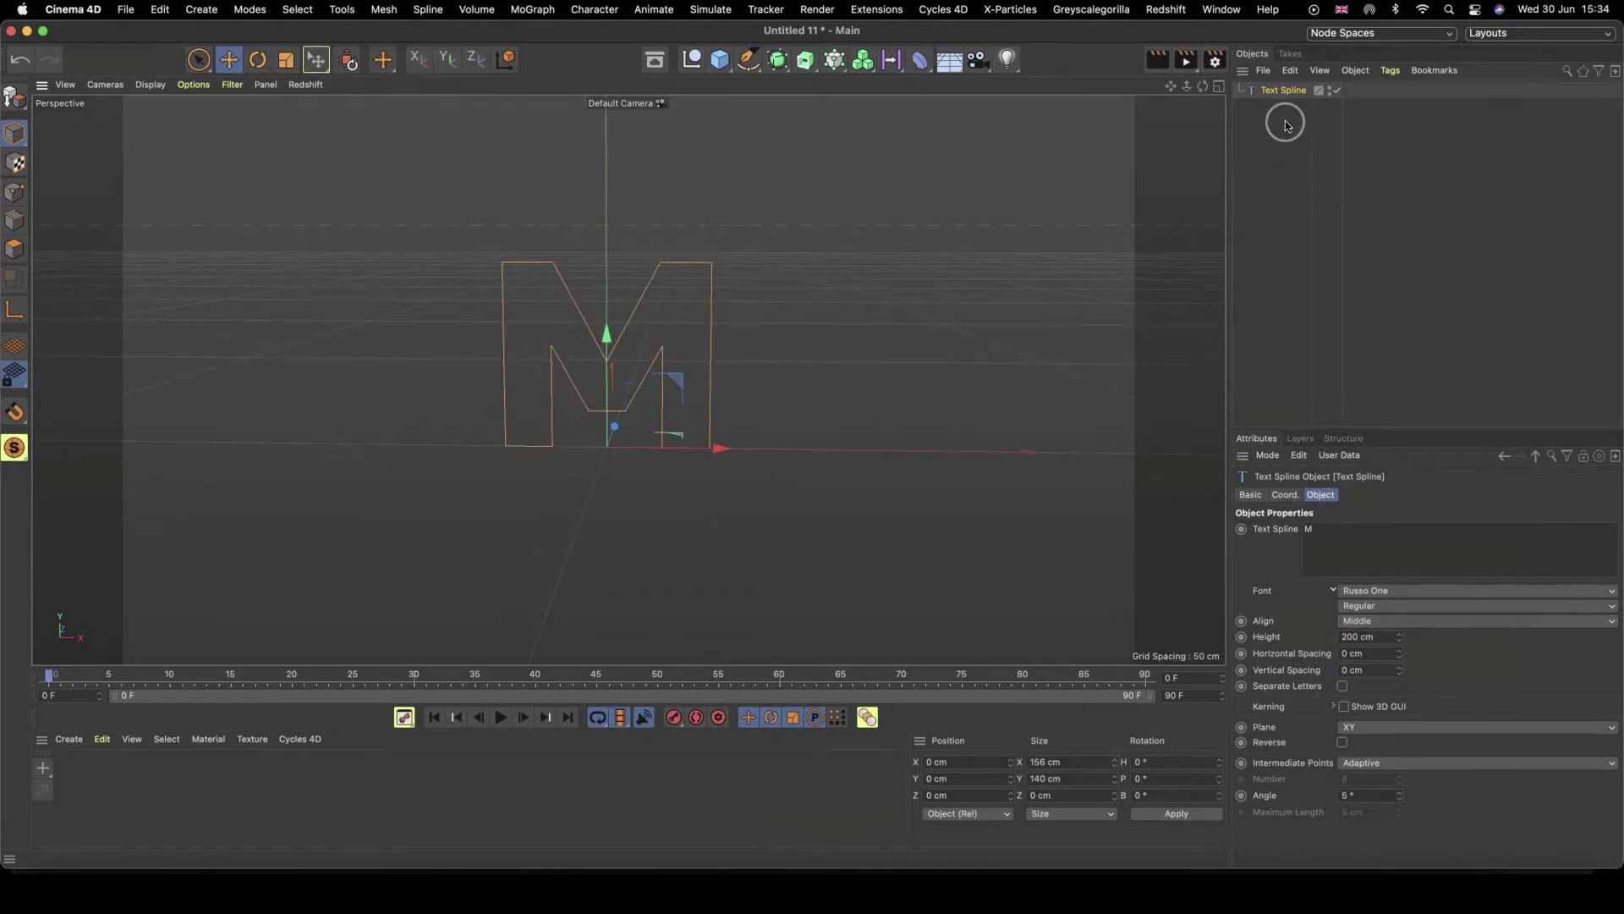
- Paste the Maxon-Logo spline, raise it to about 72 cm, and scale the M to fit inside
key(super+v)
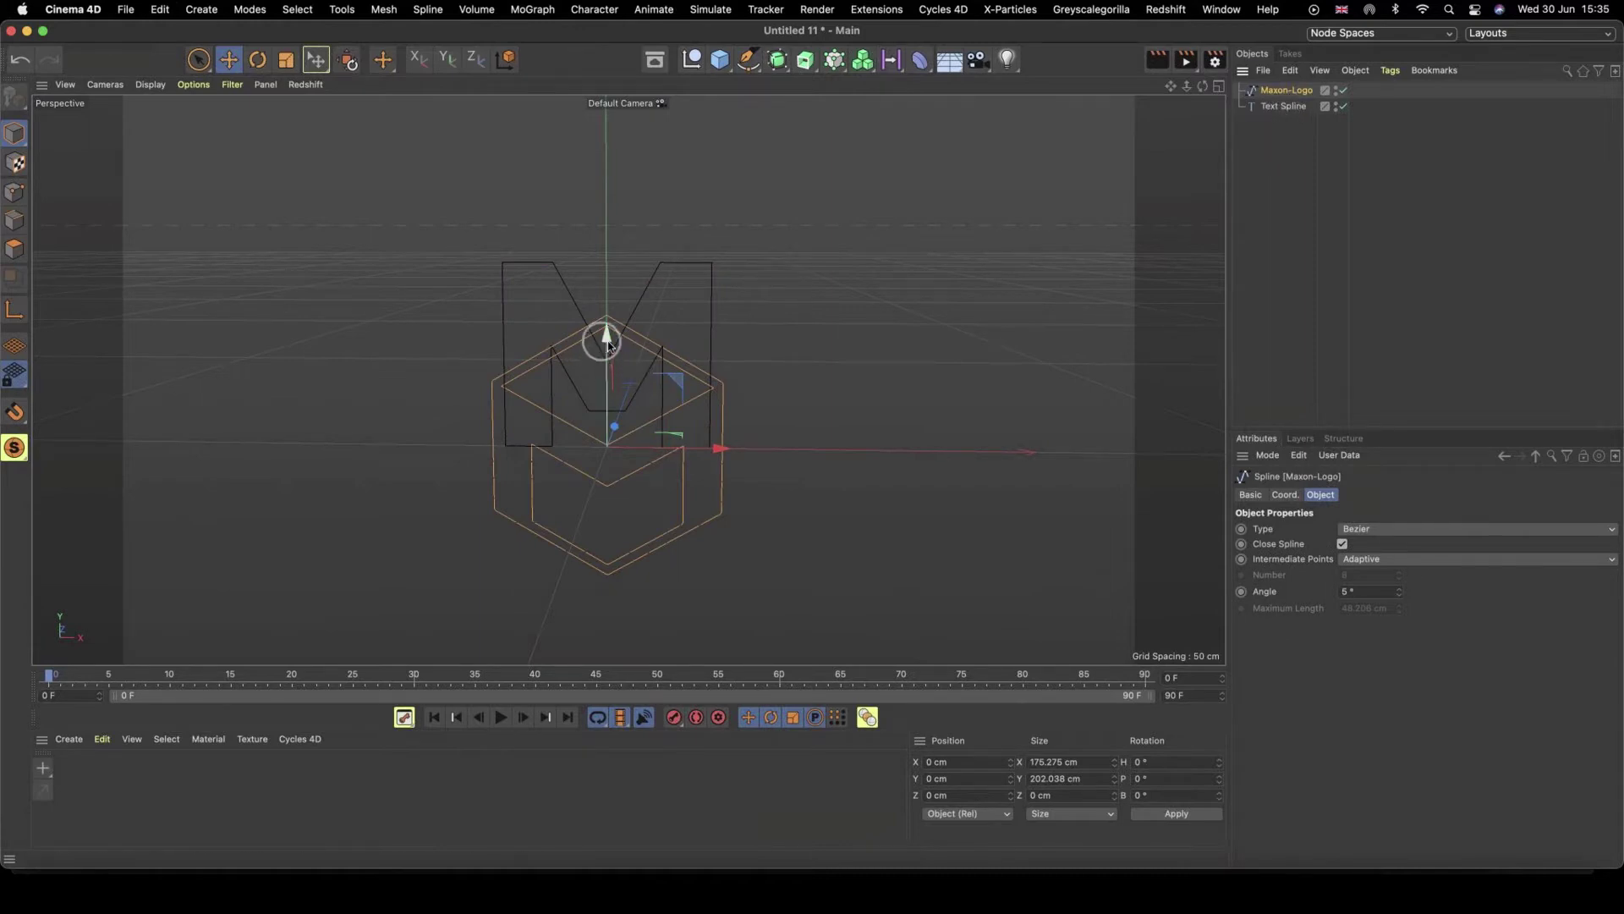
drag(606, 338, 608, 250)
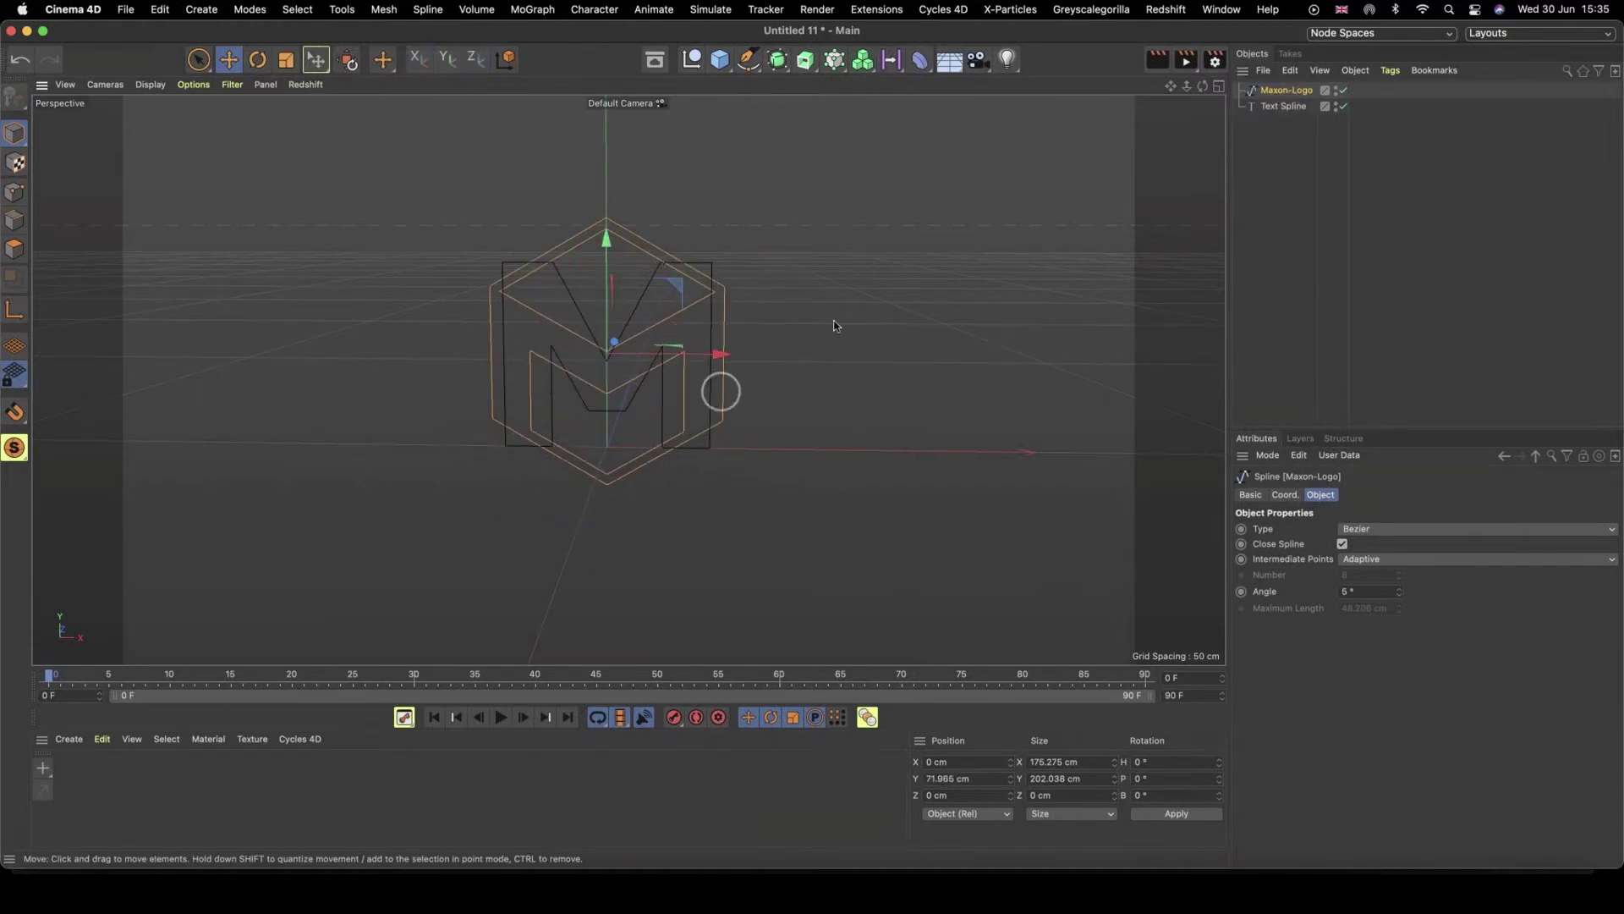
click(1283, 105)
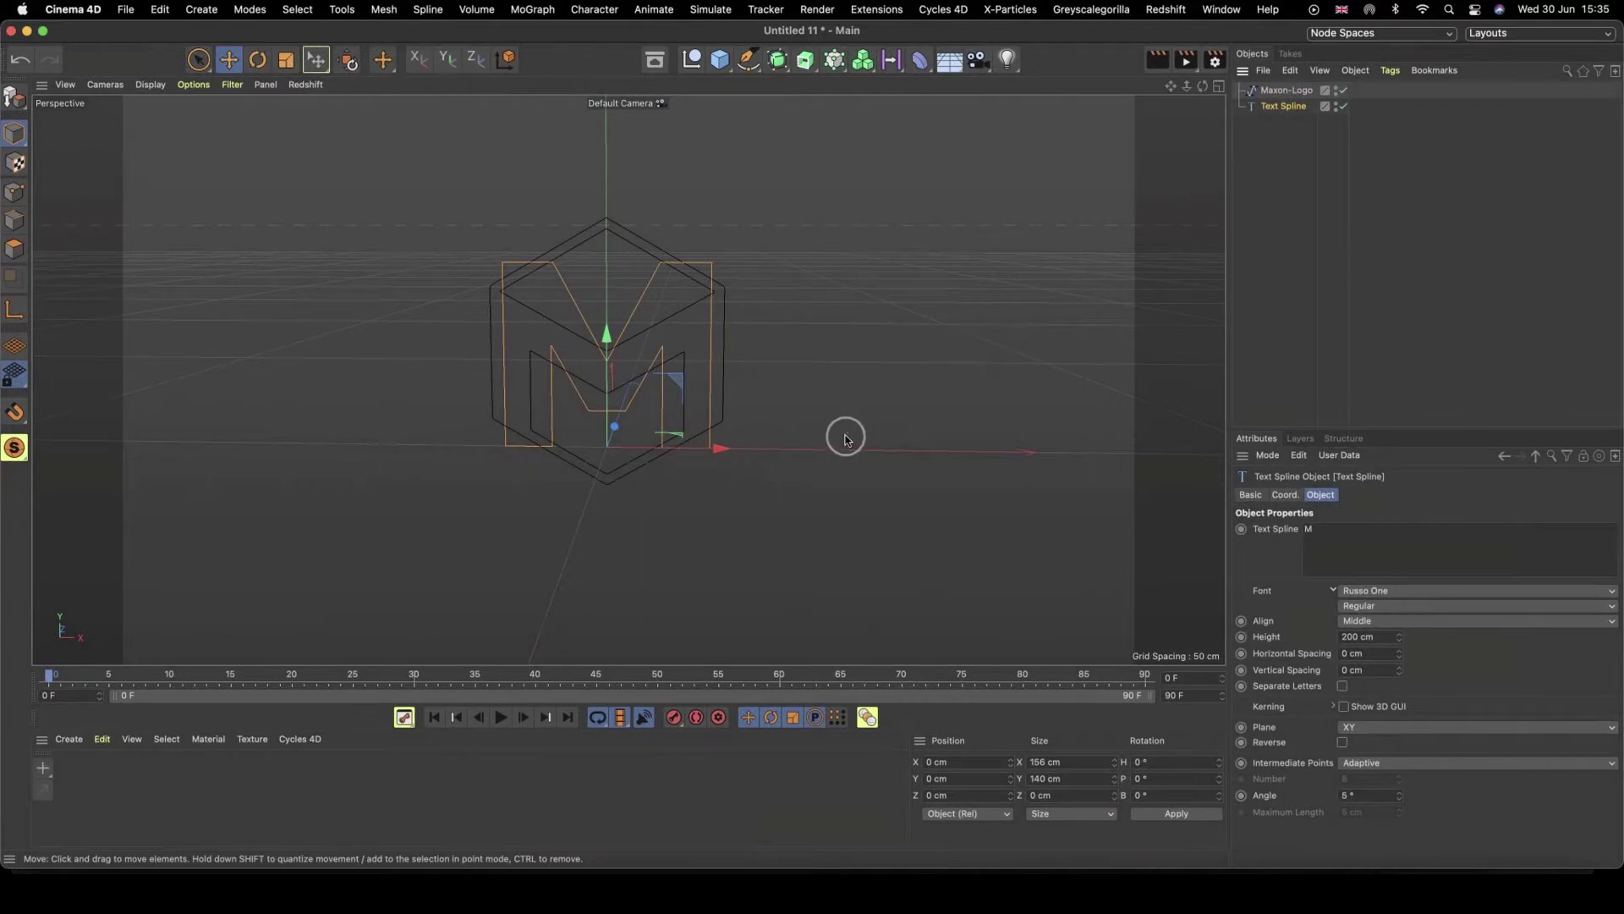
drag(846, 435, 926, 421)
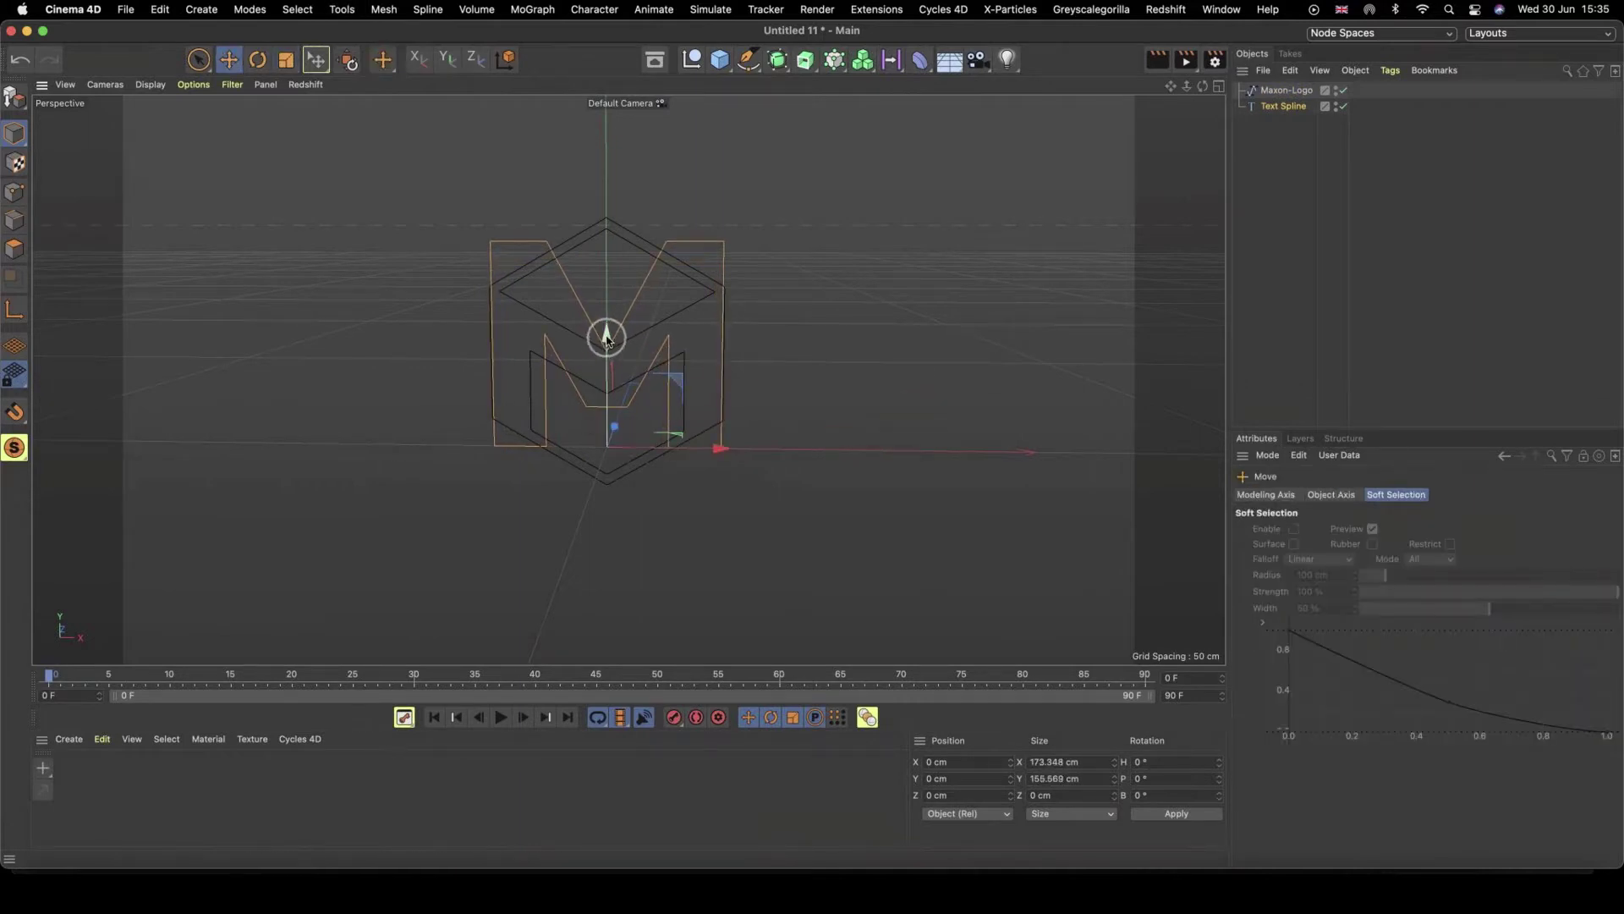
drag(606, 342, 574, 328)
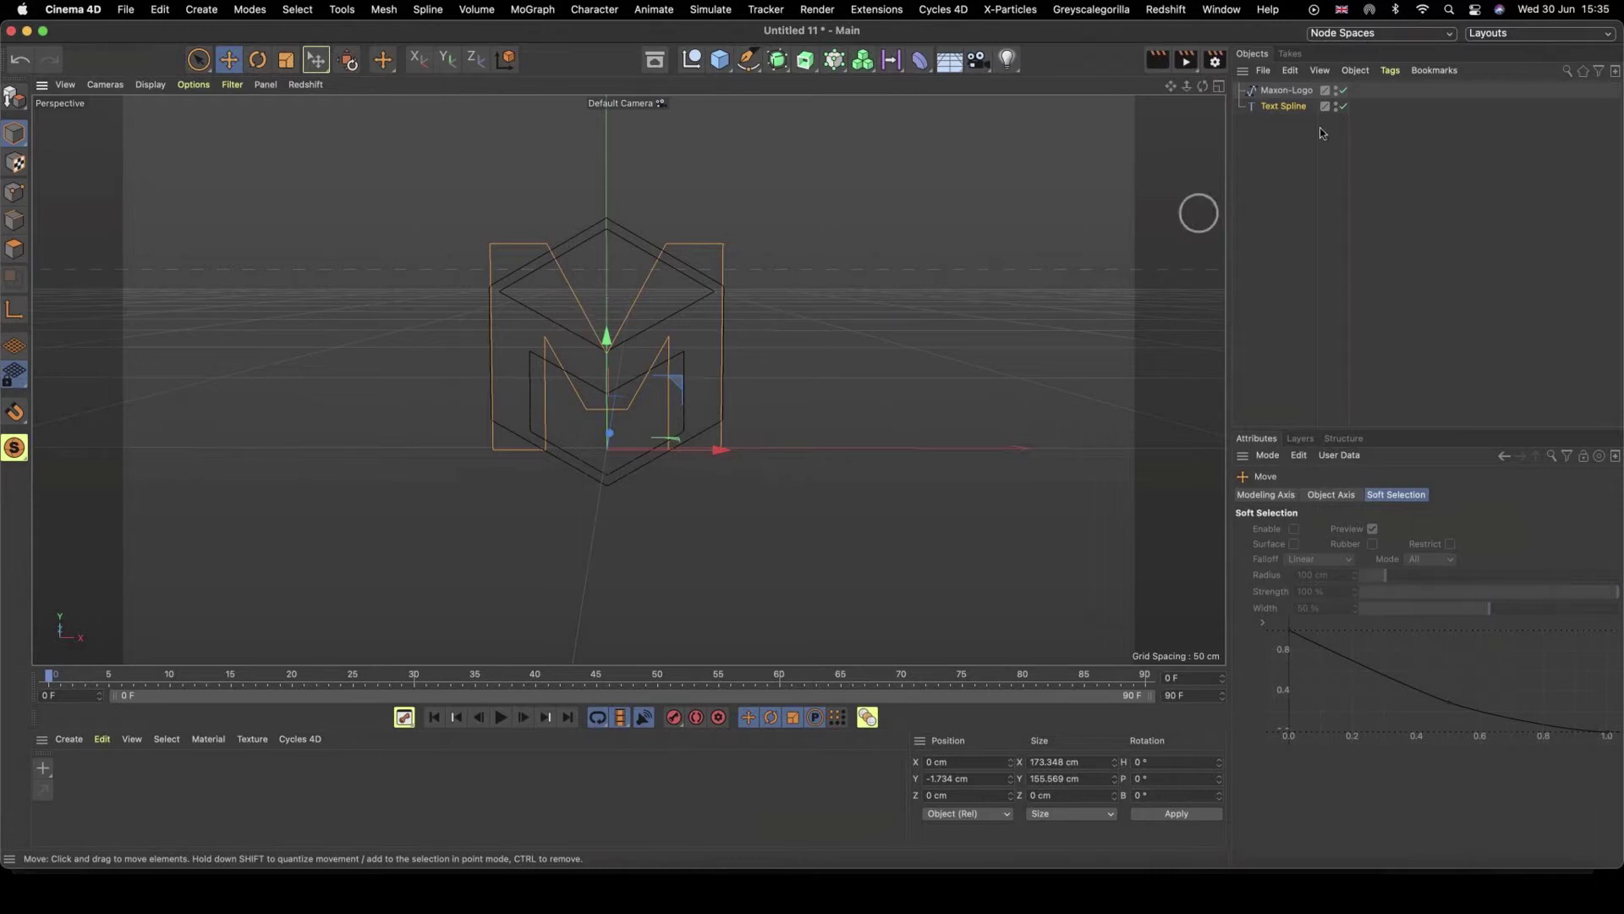
- Reselect the text spline and begin renaming it
click(901, 303)
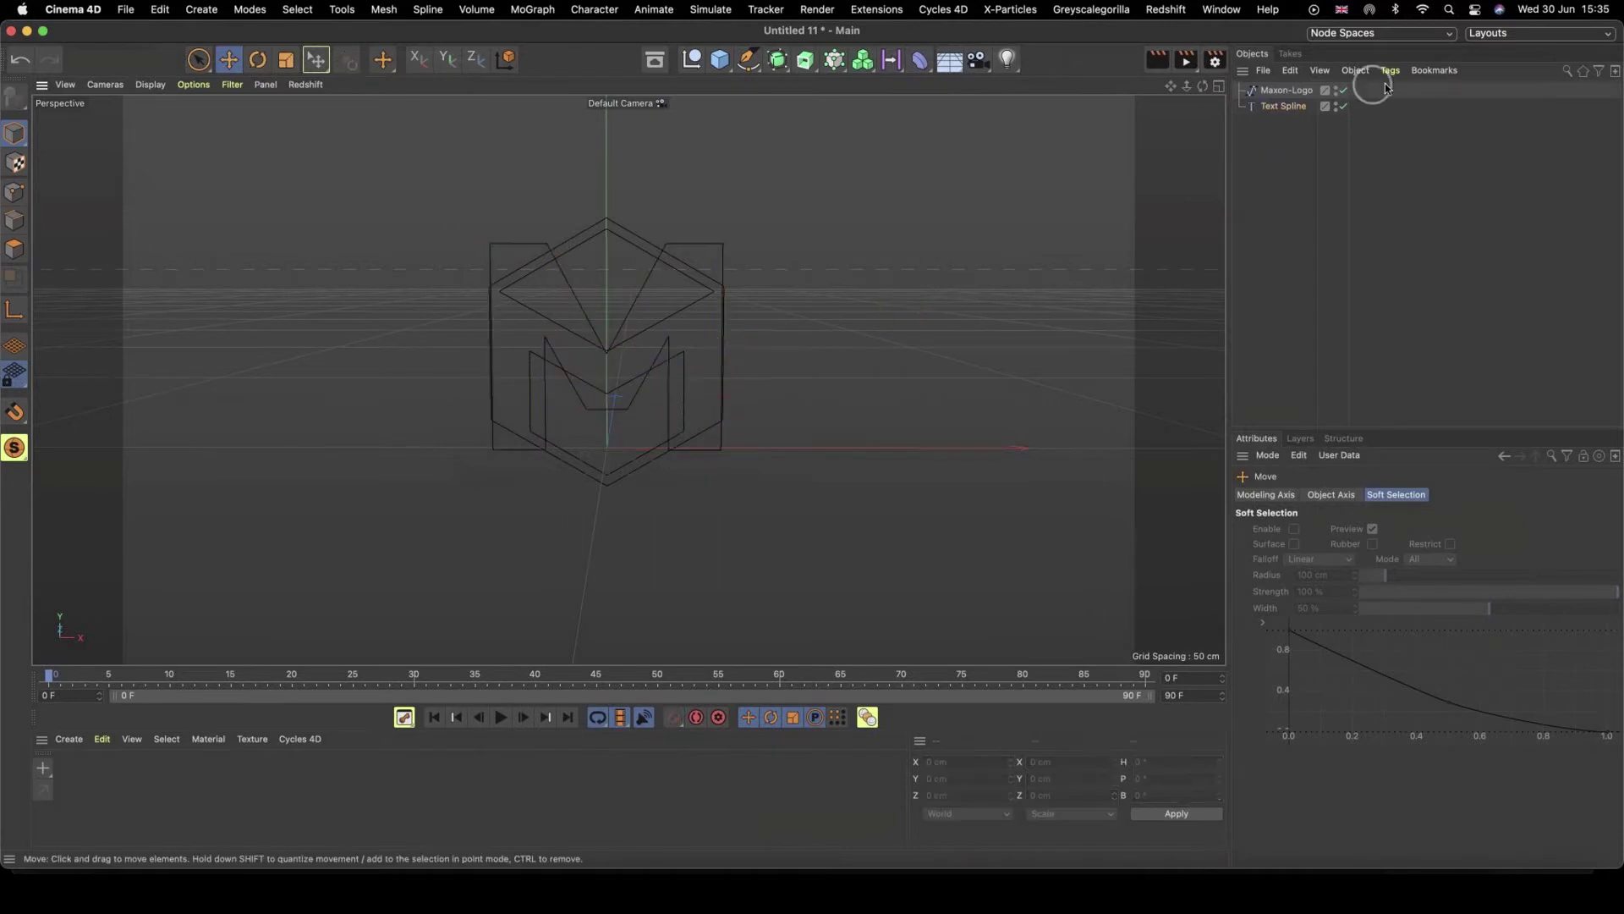
click(1279, 92)
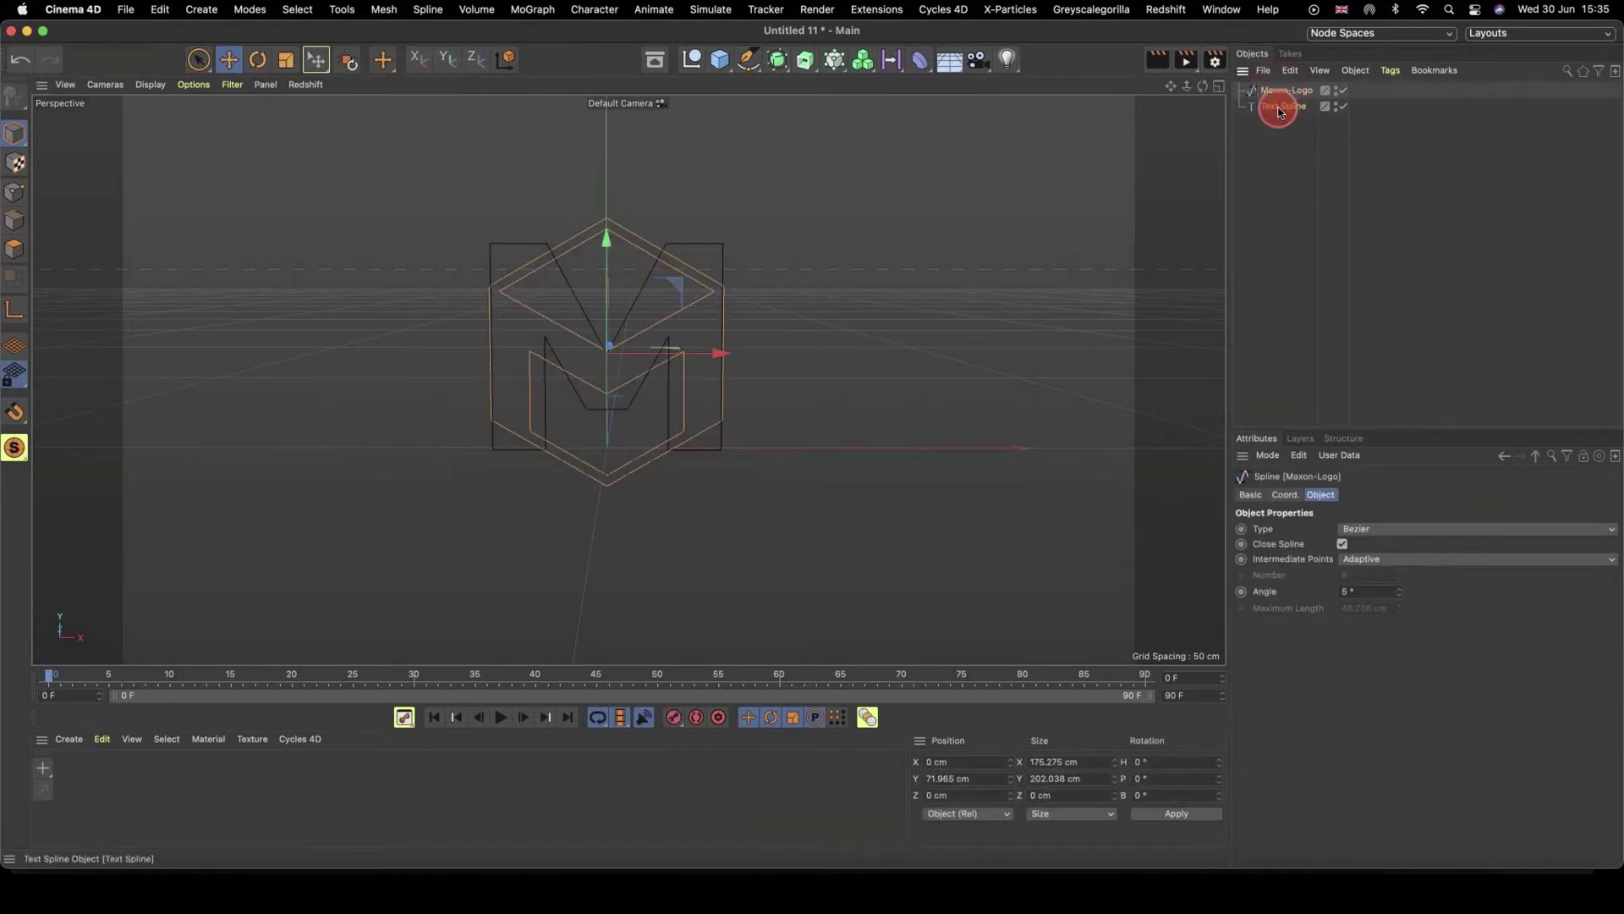
click(1279, 106)
double_click(1274, 108)
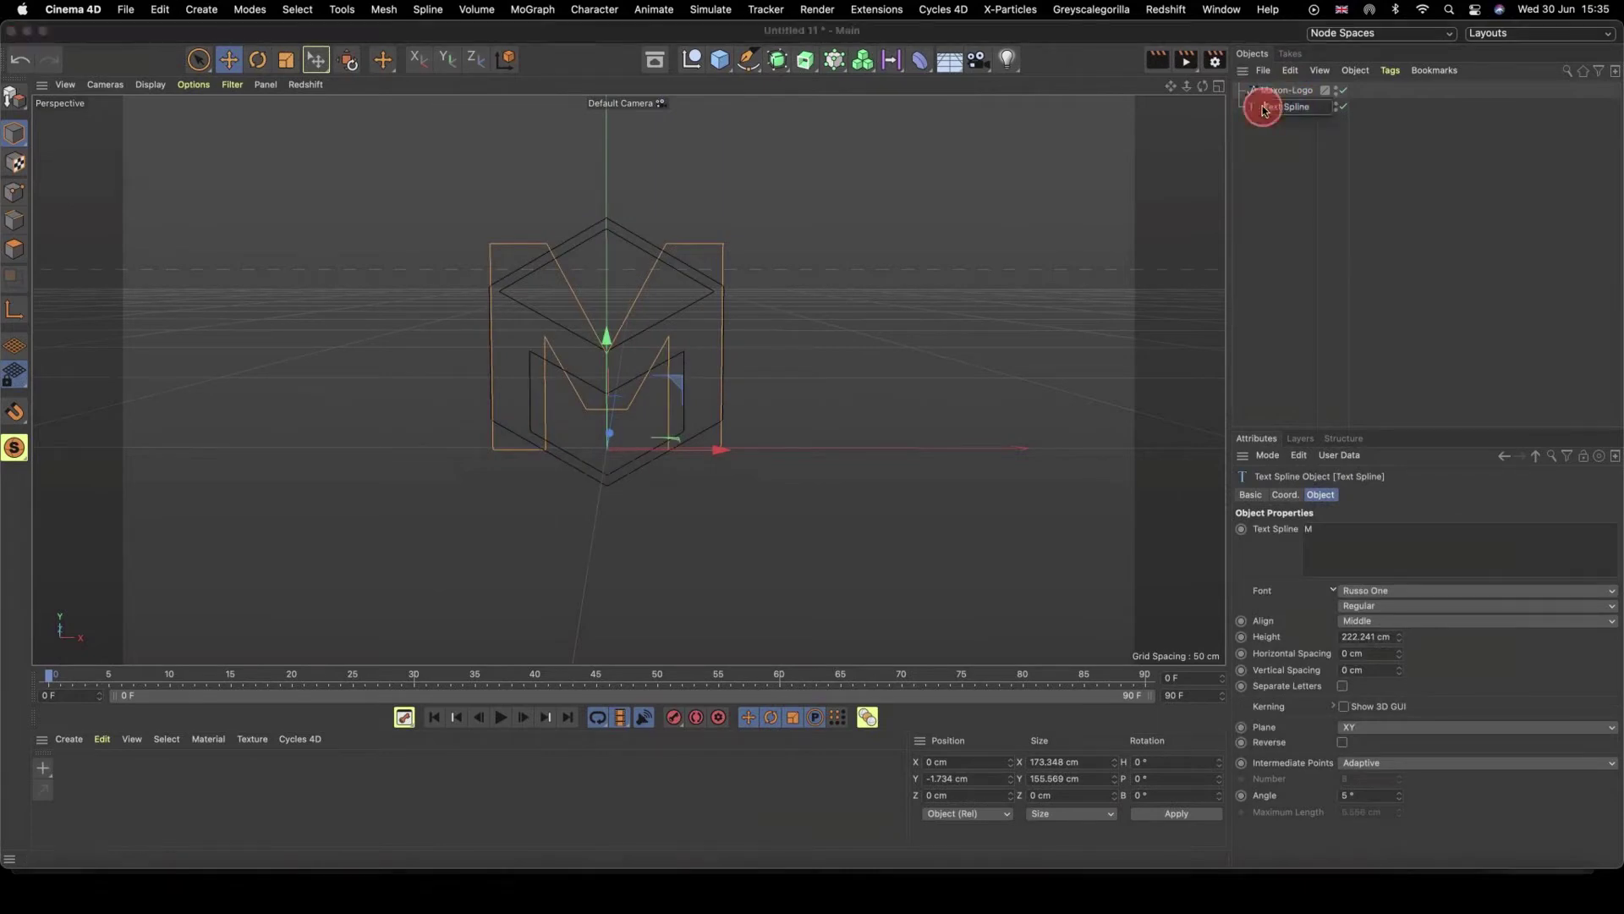
- Name the text spline 'M Text Spline', then wrap both splines in Extrude objects
text(M)
click(1276, 139)
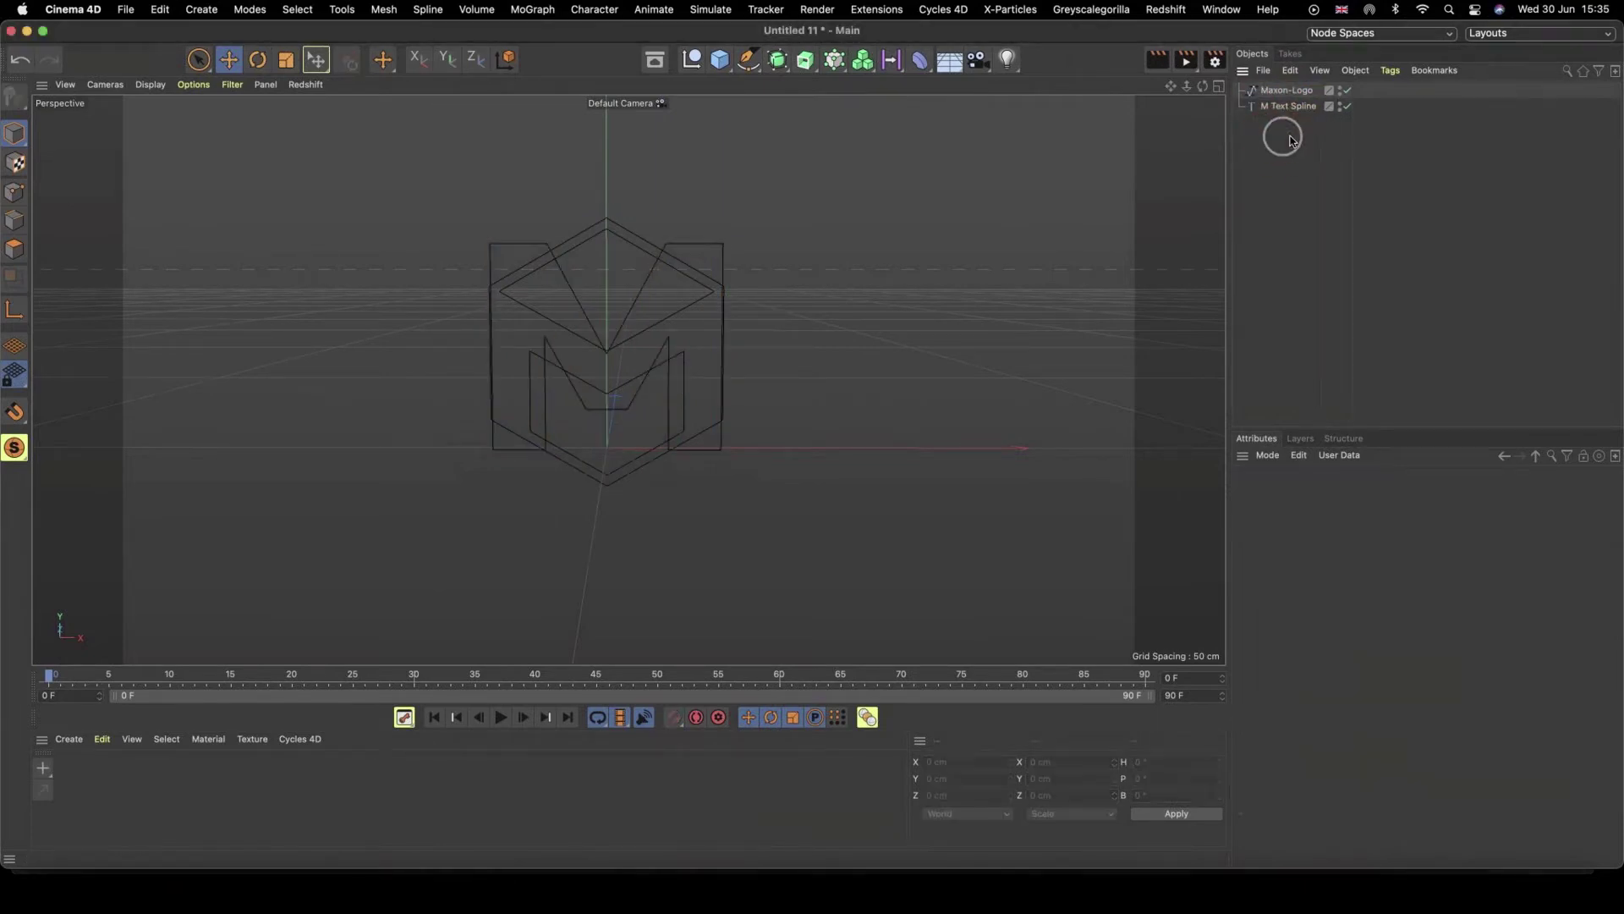
key(super+a)
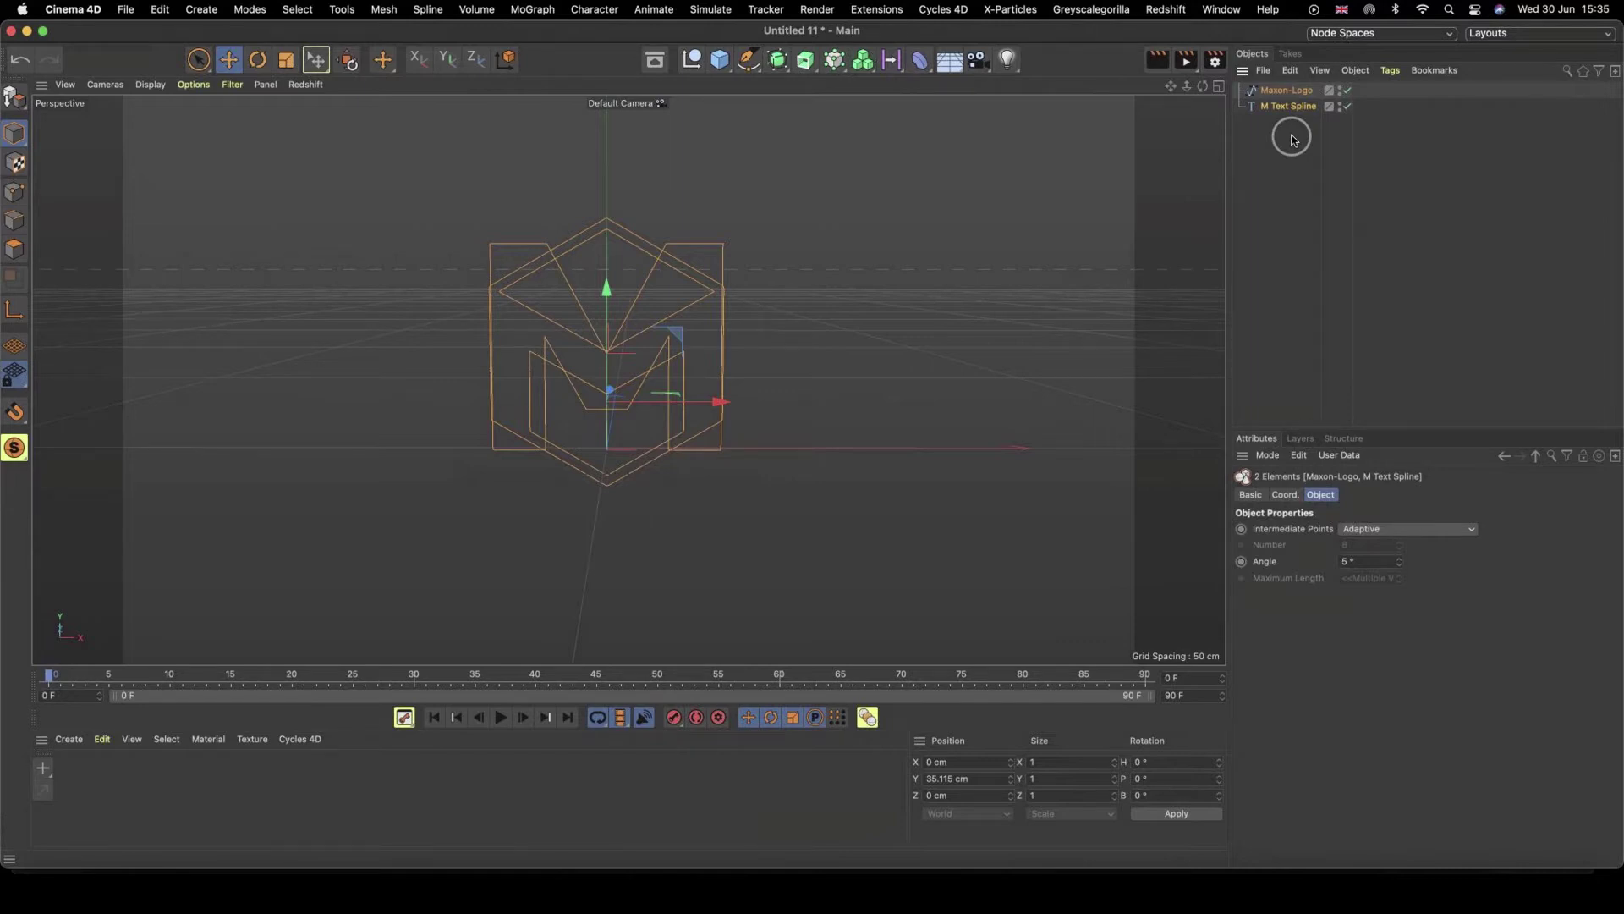
click(805, 61)
drag(811, 77, 861, 83)
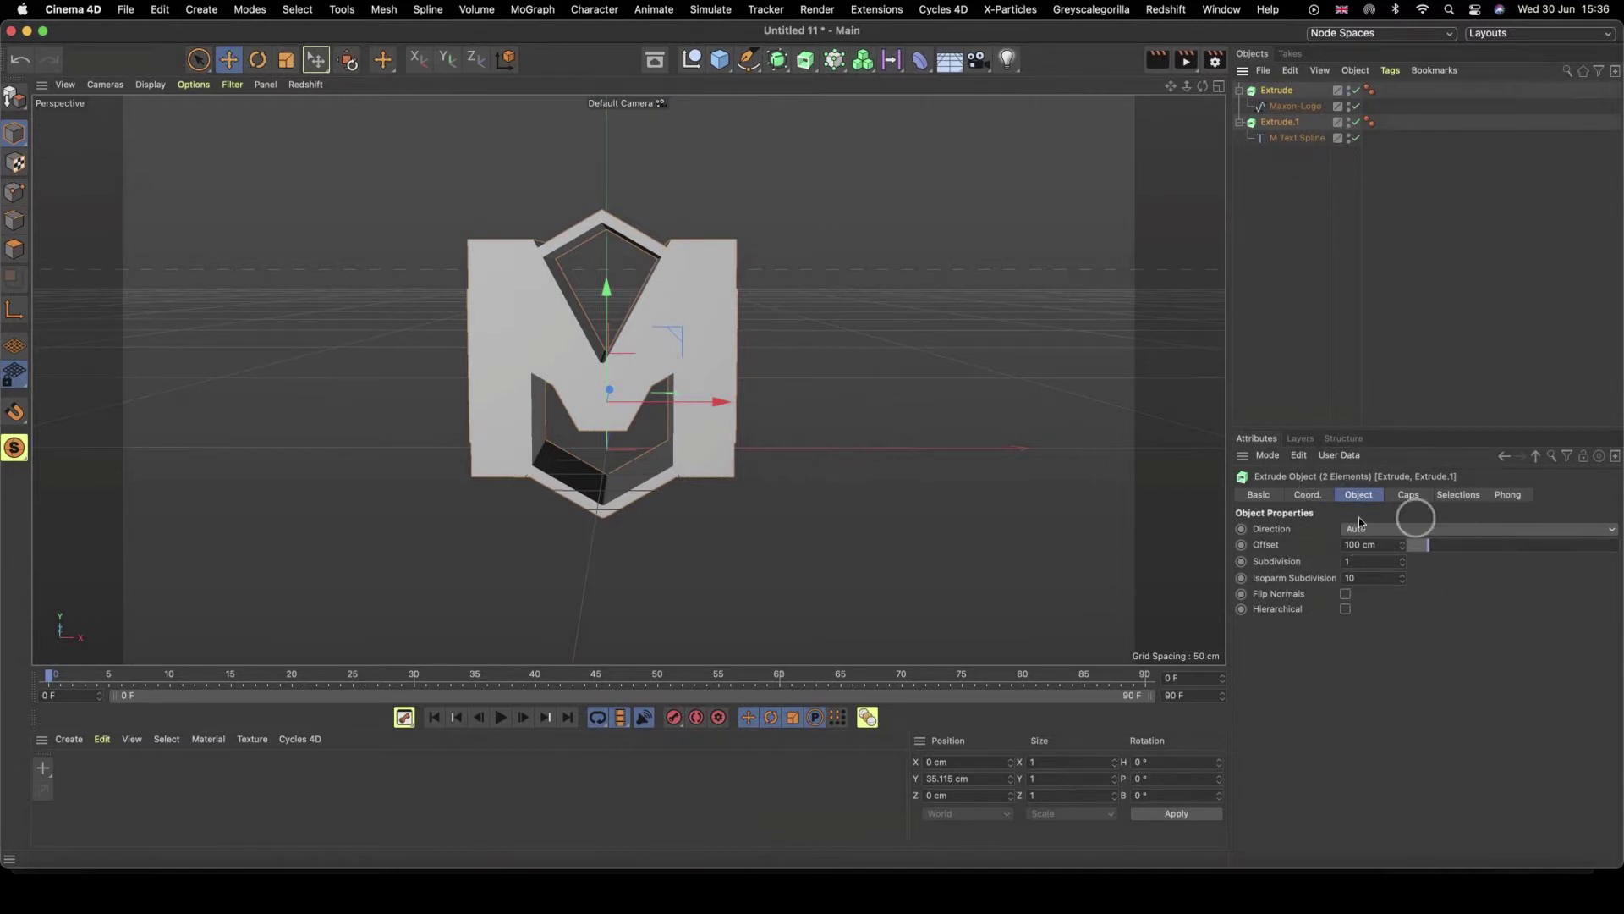
- Set the extrusion Offset to 35 cm
click(1384, 550)
text(35)
key(Return)
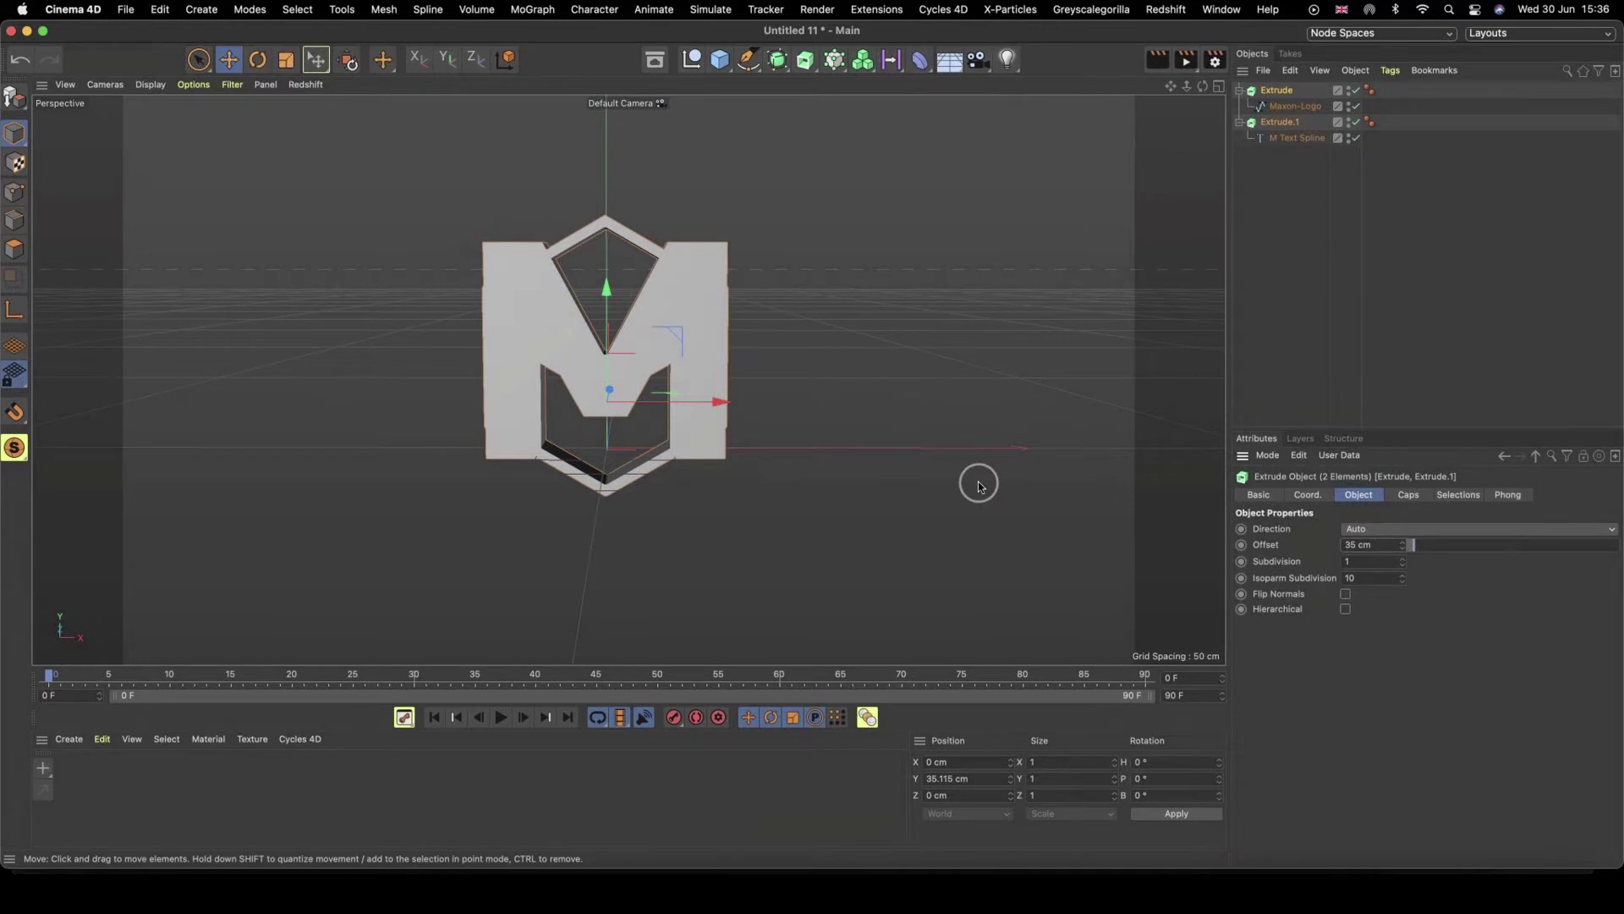
- Rename the hexagon logo's Extrude object to Extrude_Logo
click(881, 421)
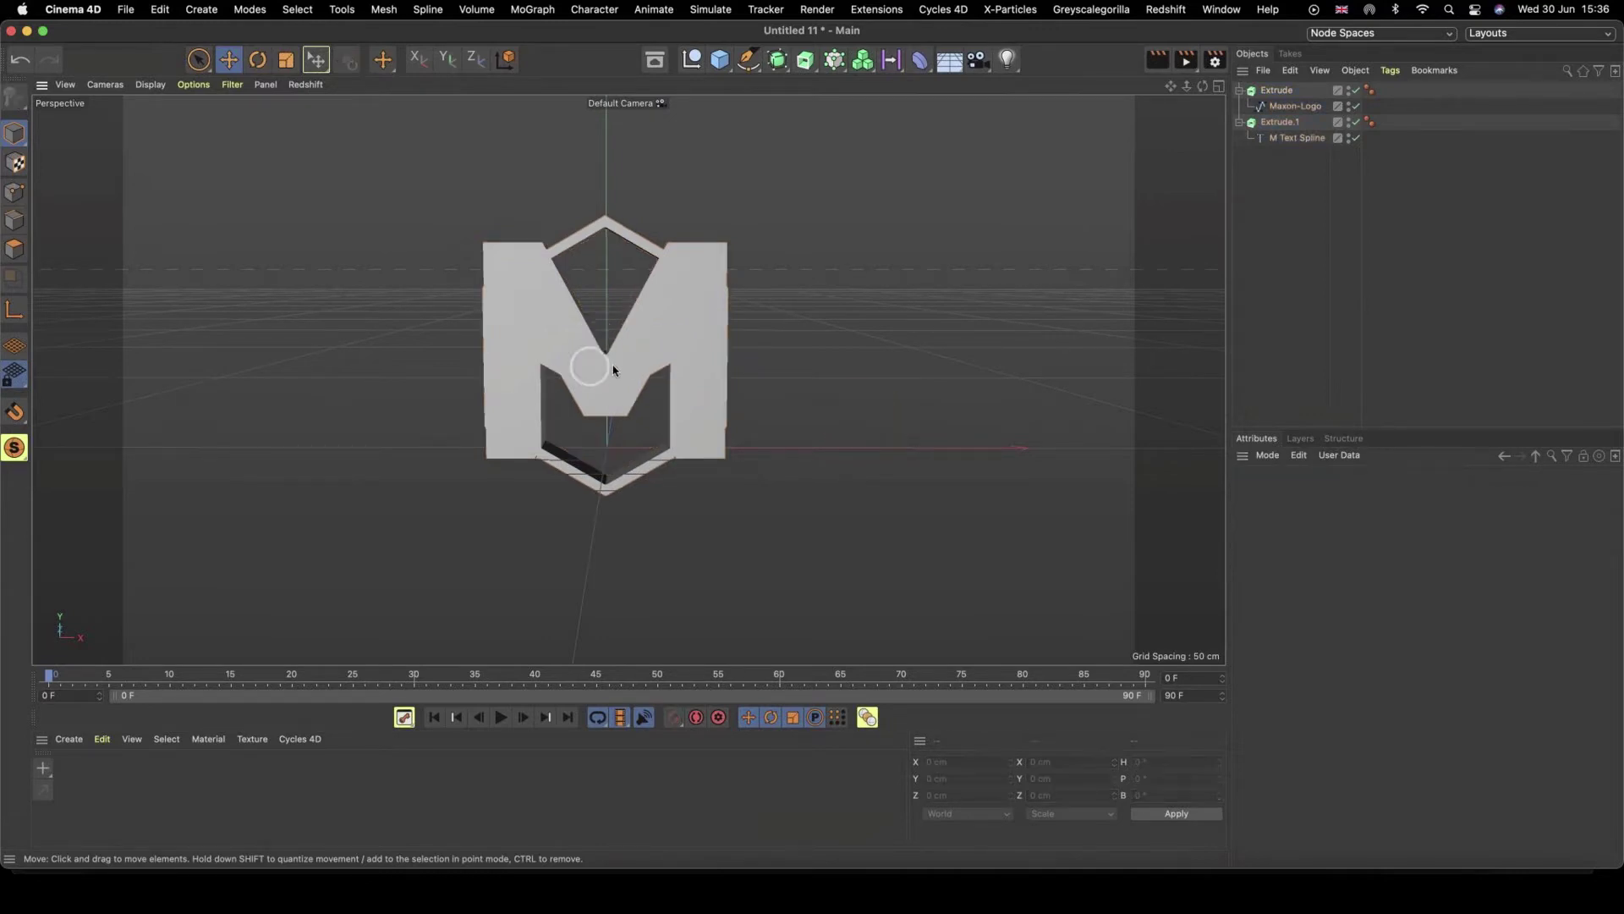
alt+drag(611, 369, 834, 402)
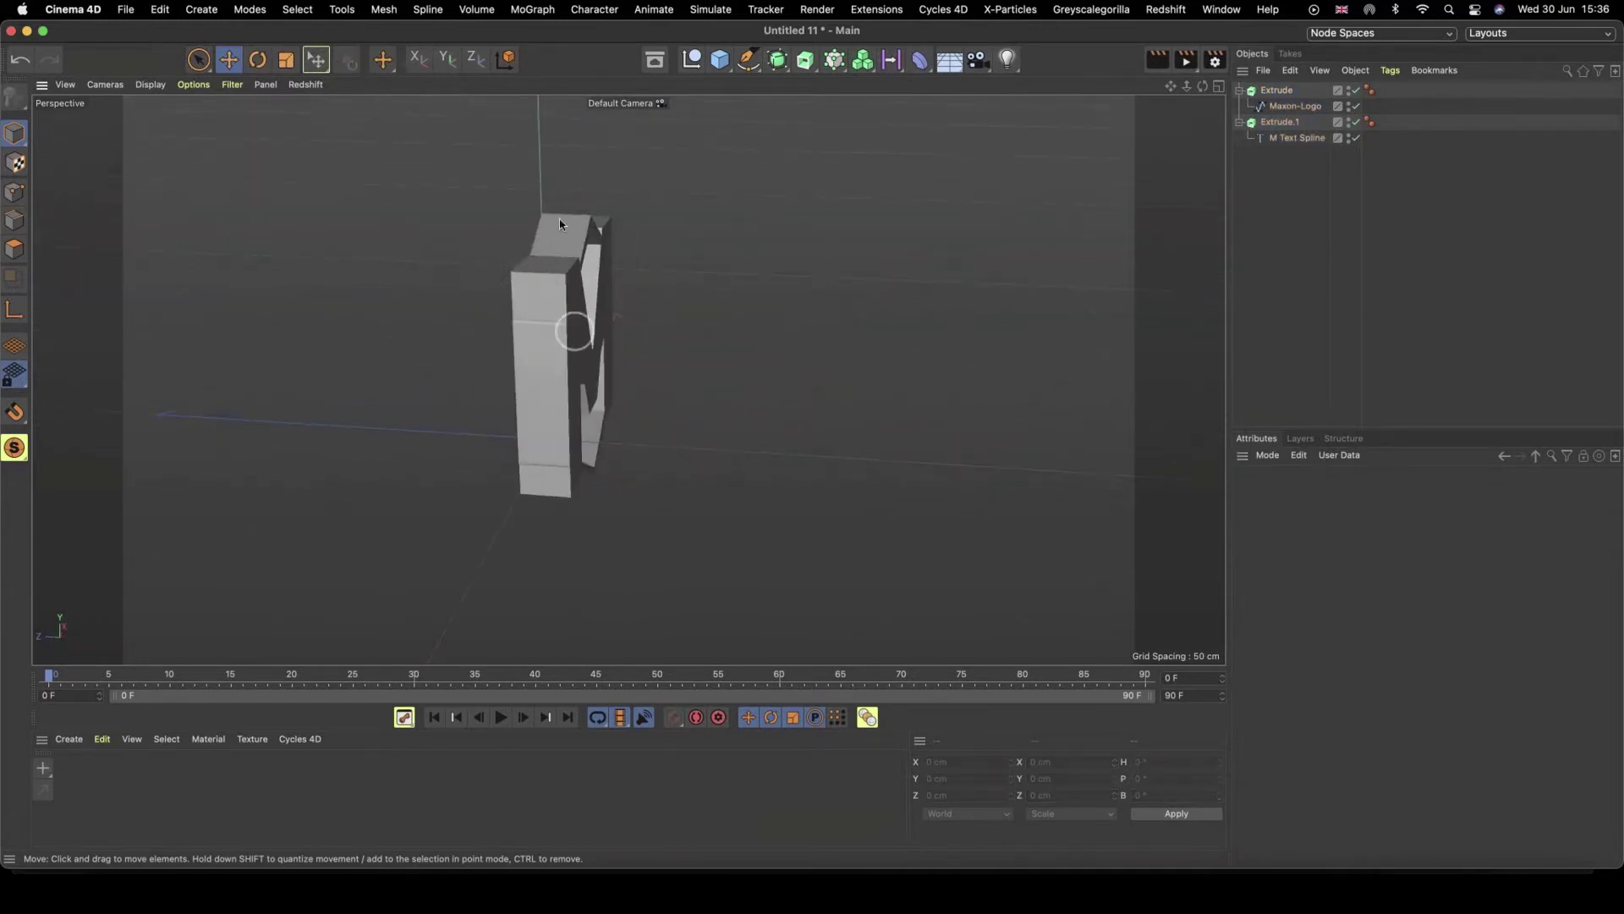
click(584, 292)
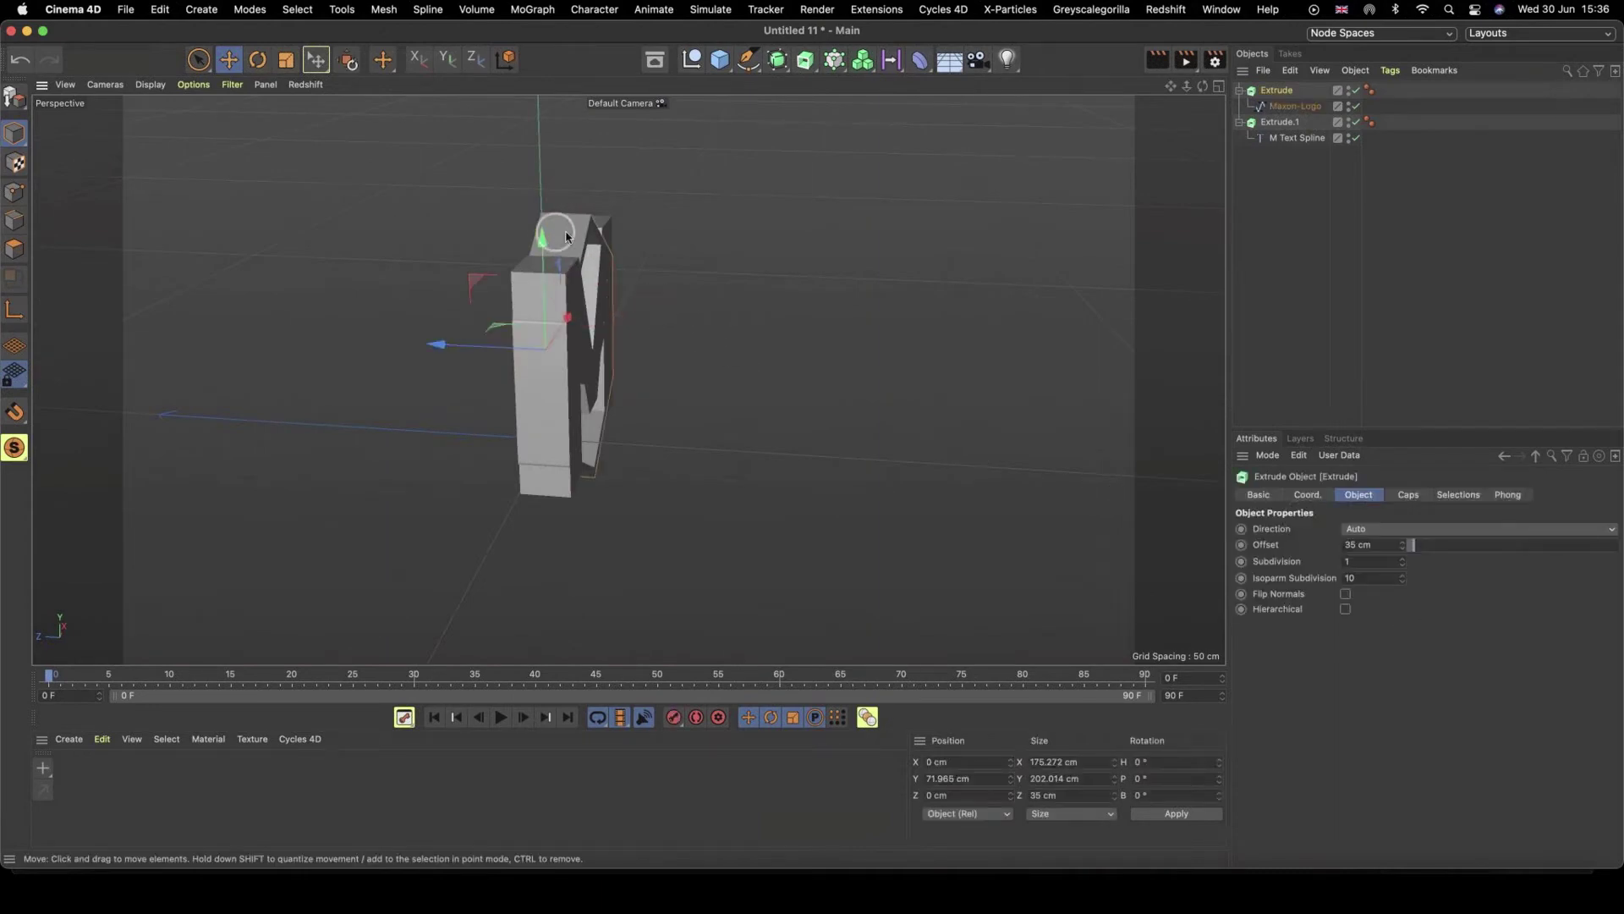
click(707, 372)
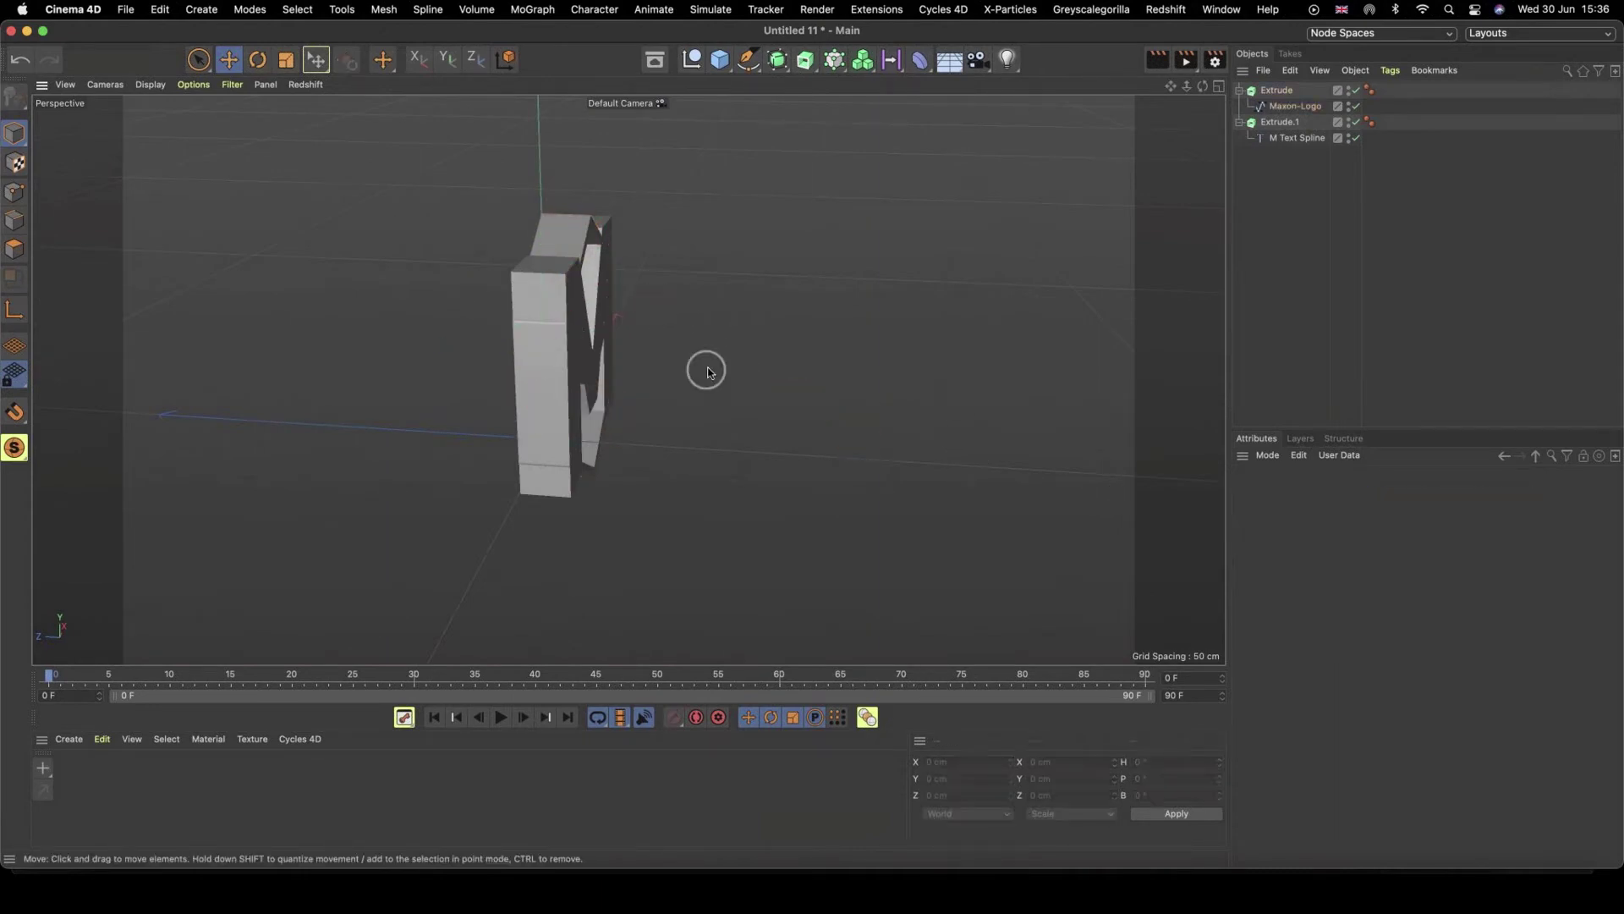
alt+drag(708, 372, 439, 291)
alt+drag(795, 247, 765, 279)
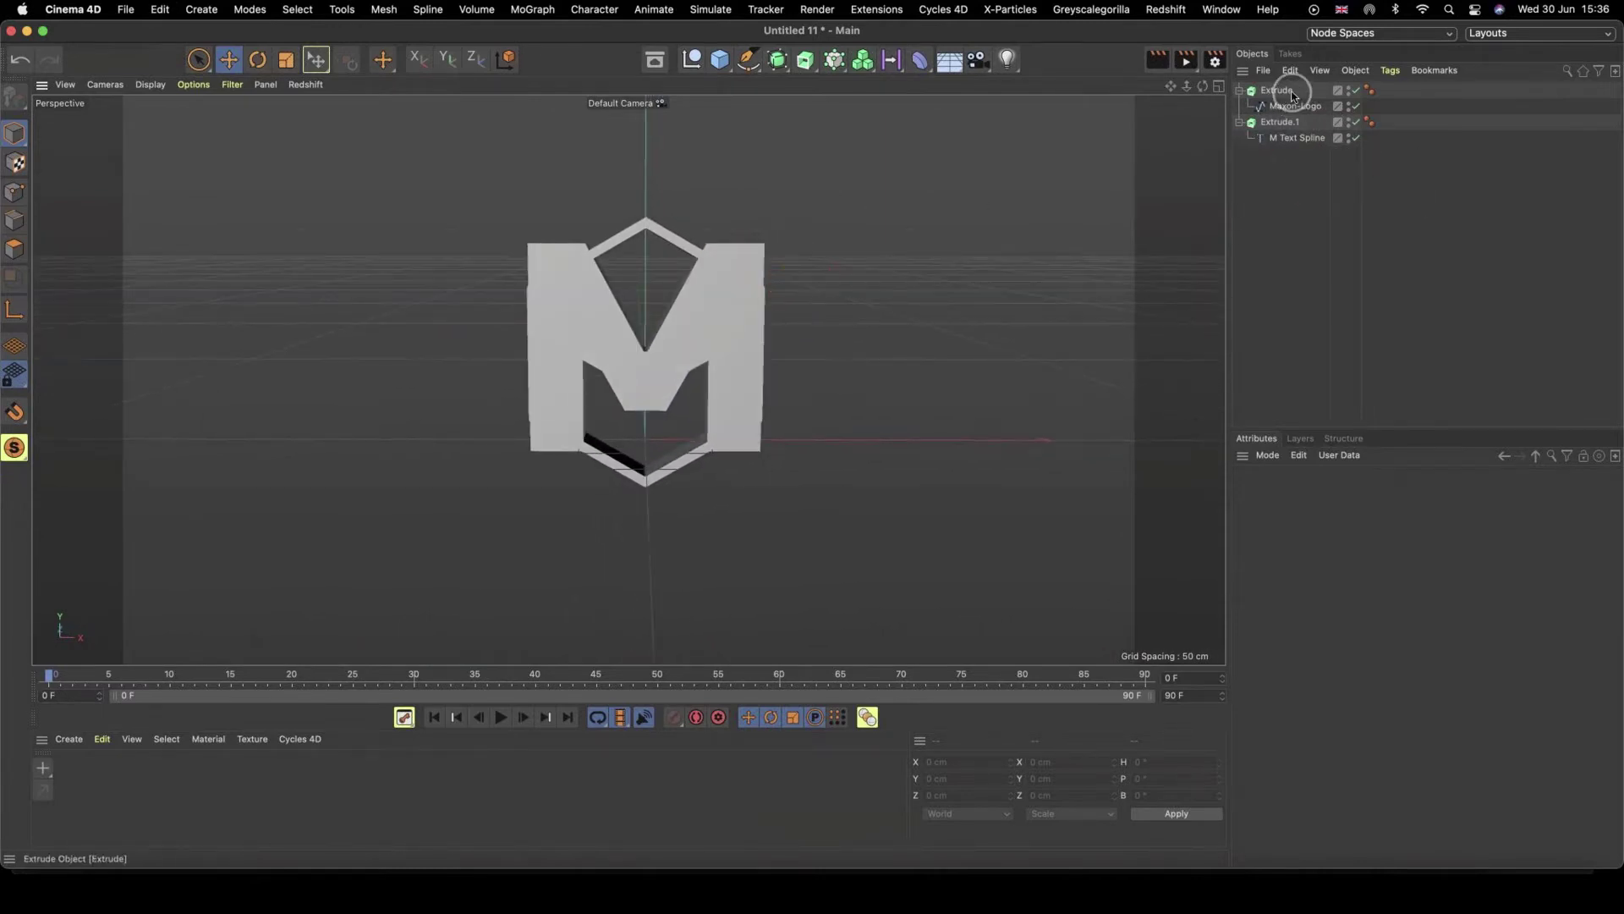
double_click(1294, 91)
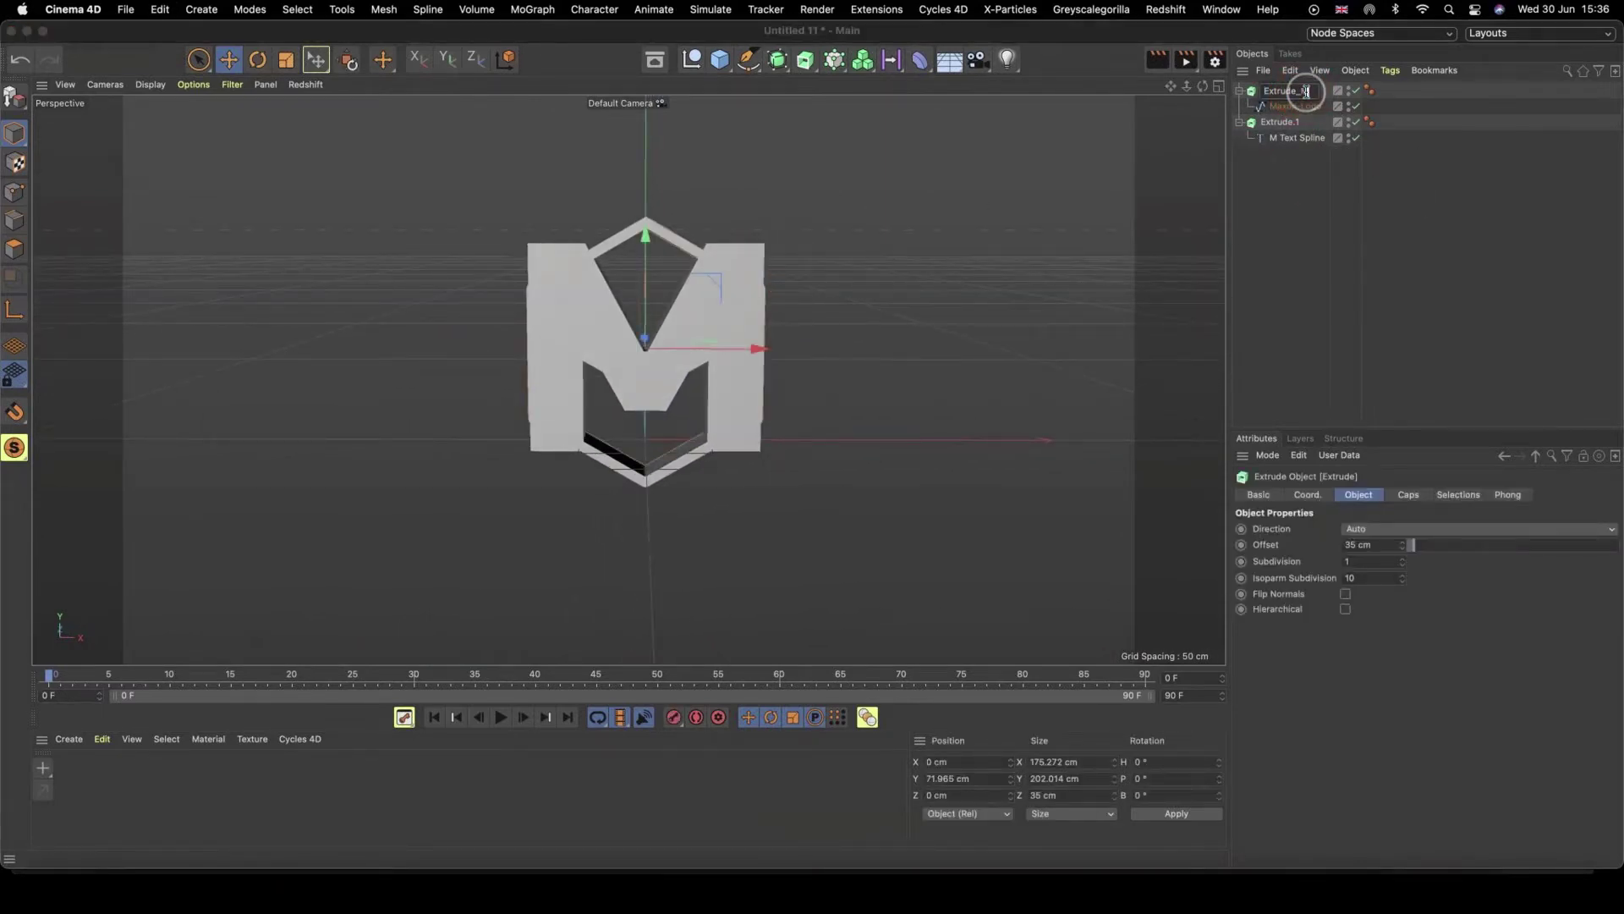
text(_Logo)
key(Return)
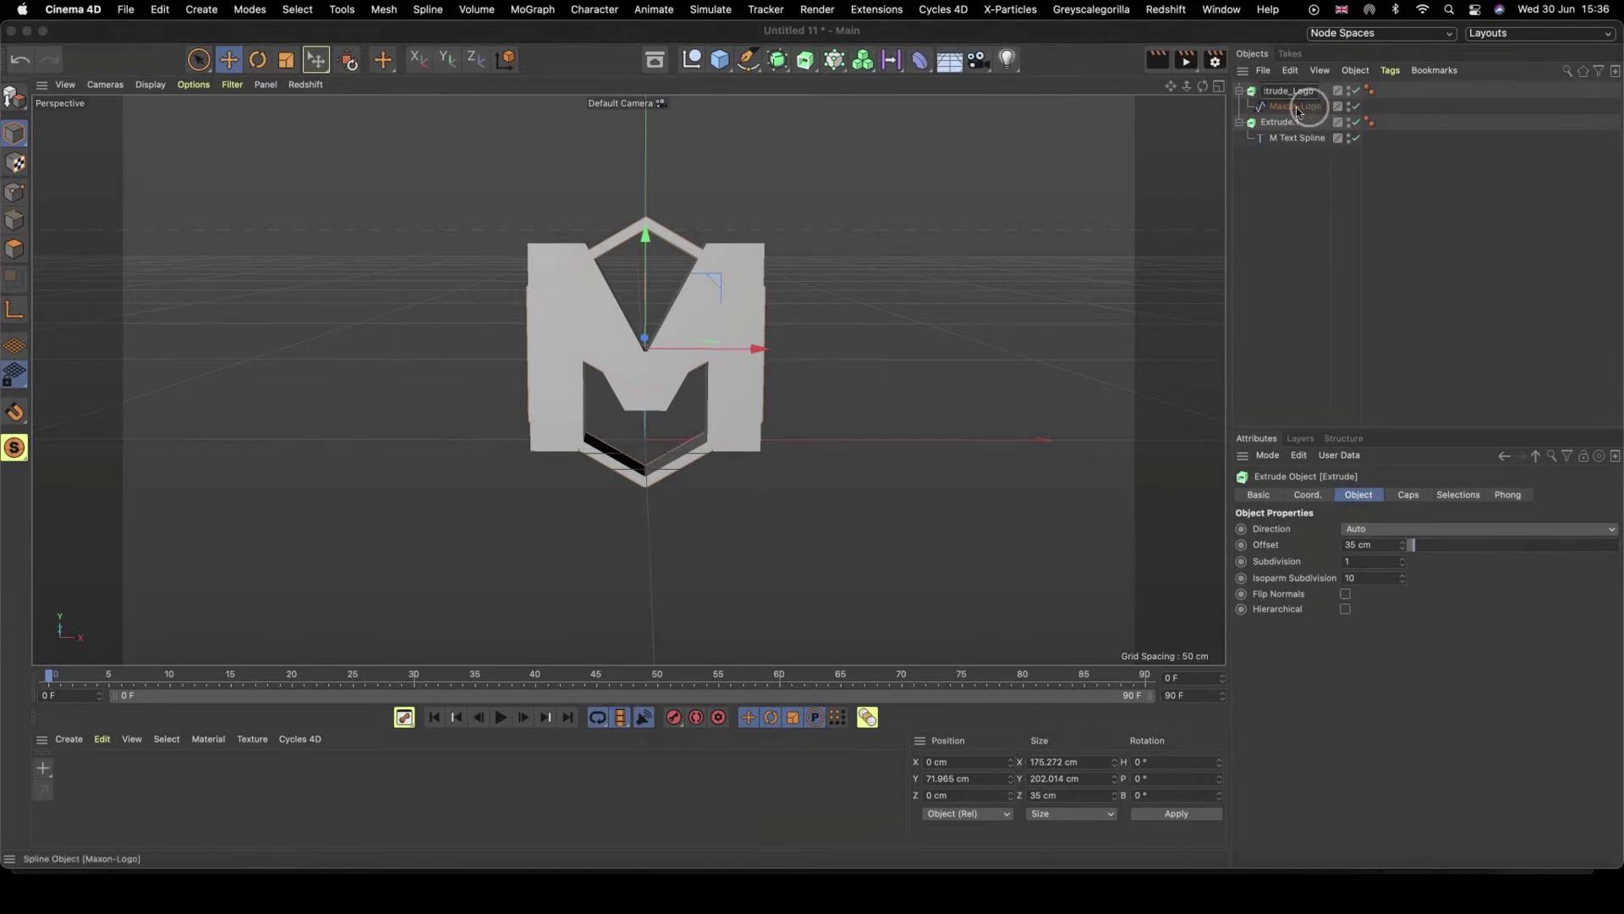
- Rename Extrude.1 to Extrude_M
click(1291, 122)
double_click(1294, 122)
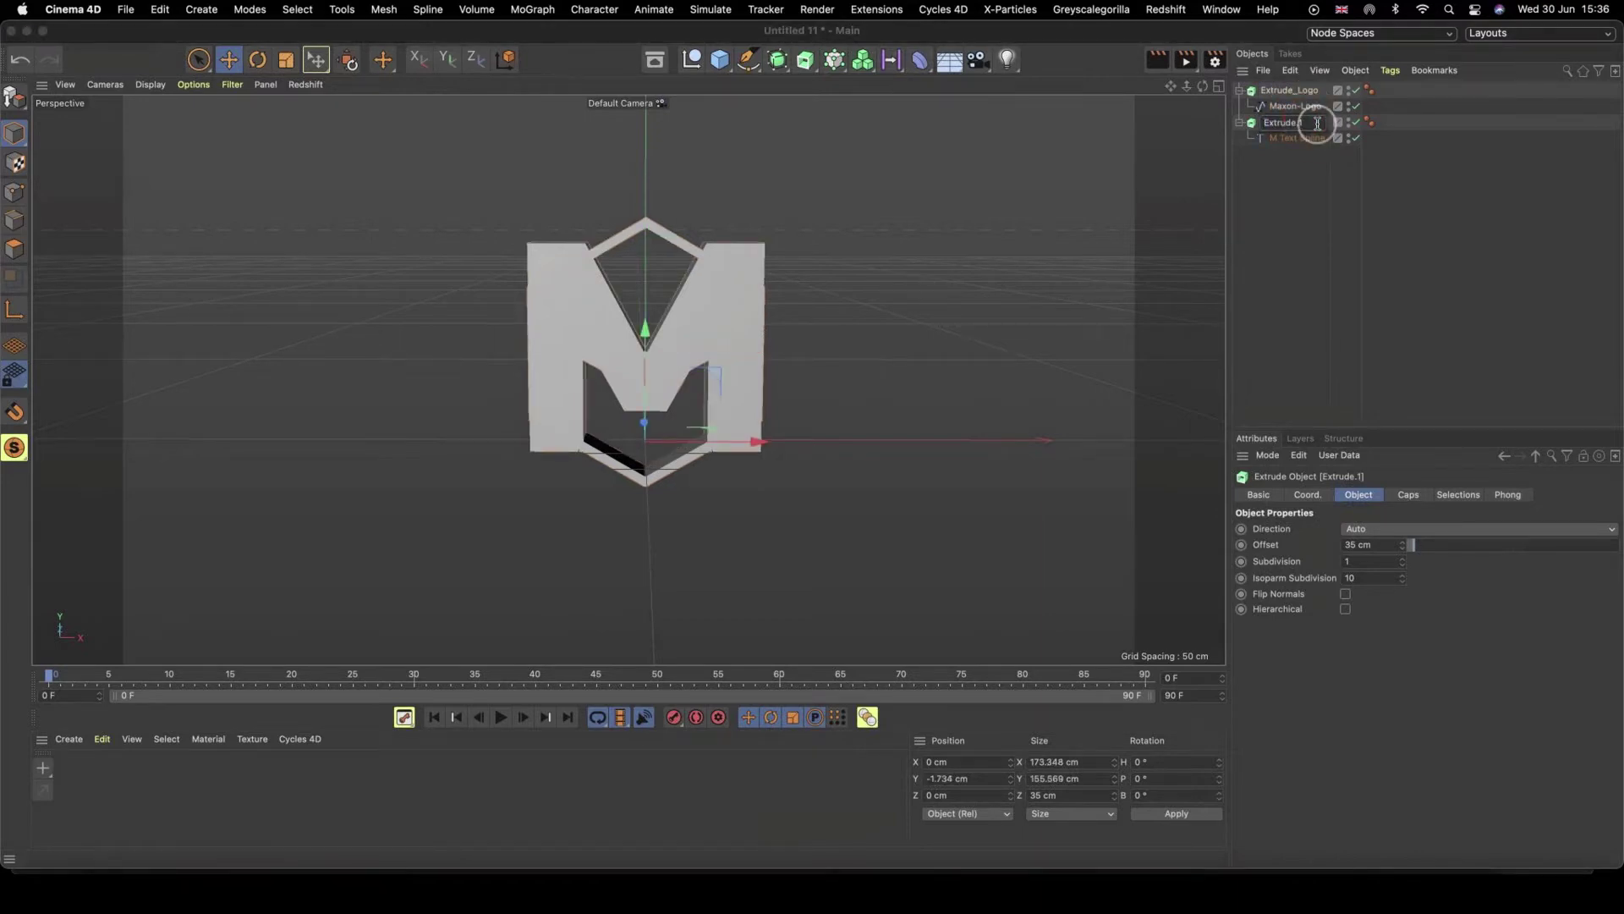
click(1312, 186)
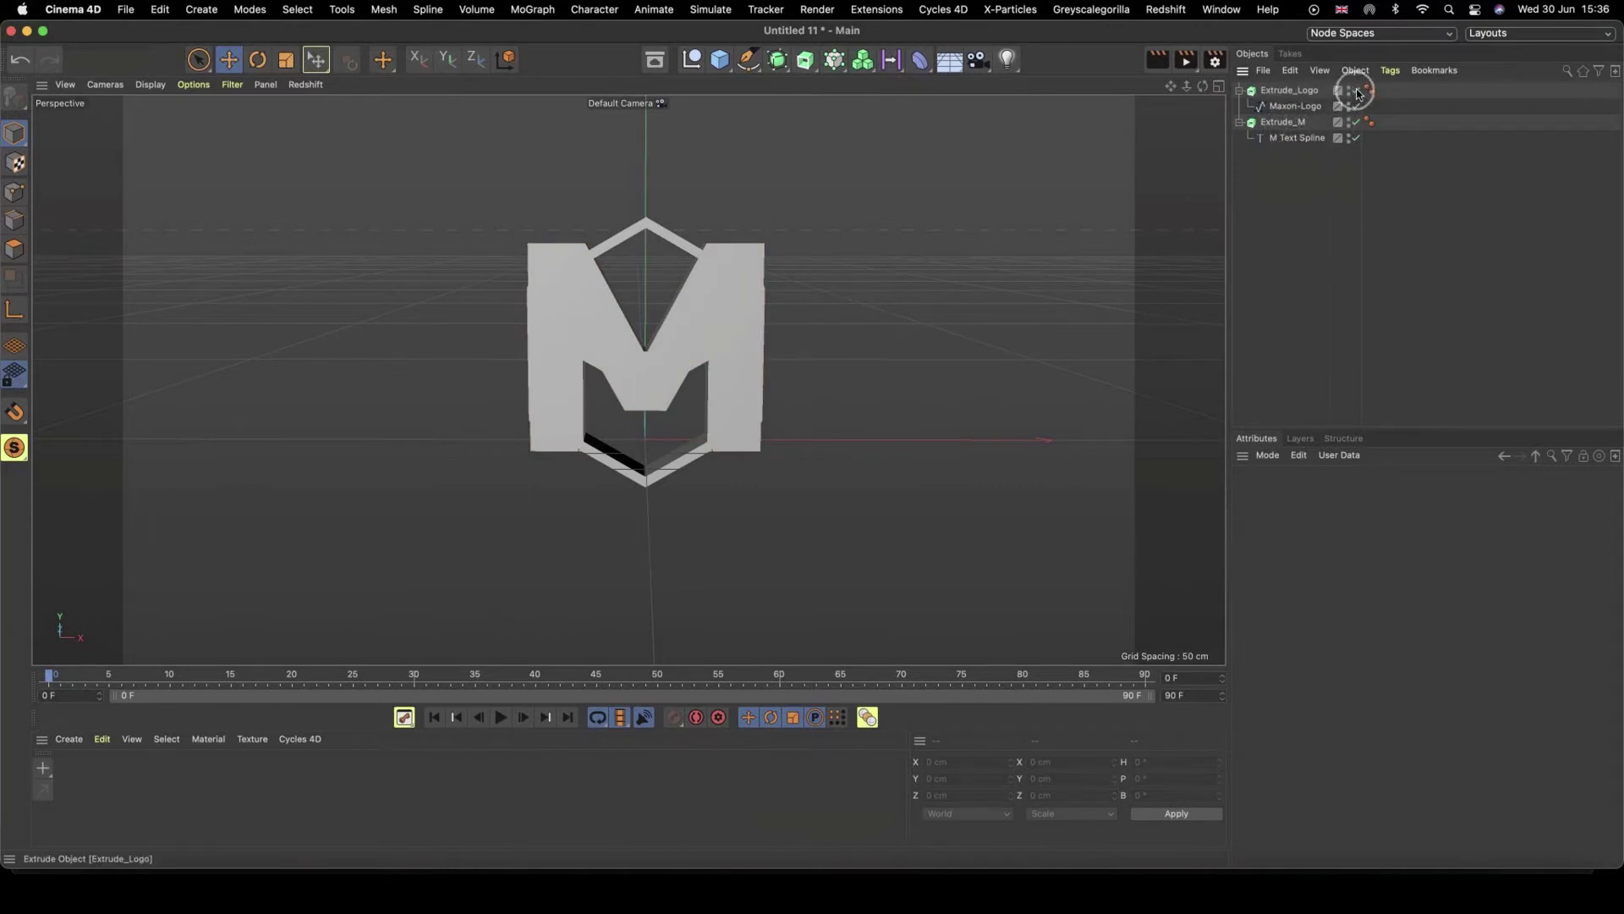
- Disable Extrude_Logo and orbit closer to the extruded M
drag(1356, 89, 1356, 106)
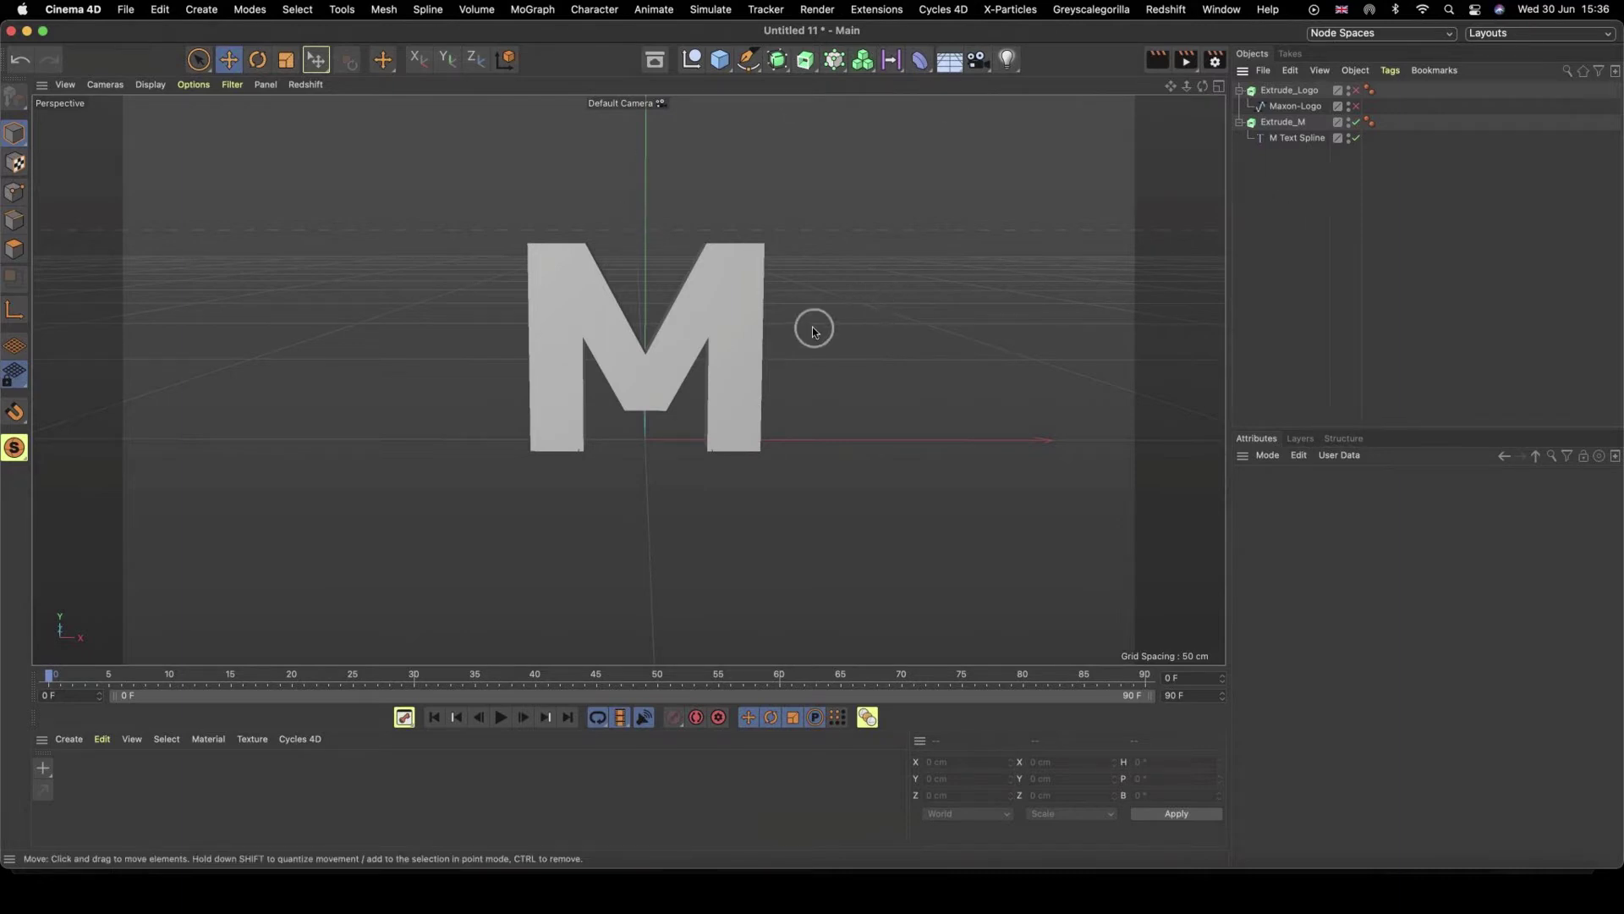
alt+drag(774, 338, 809, 361)
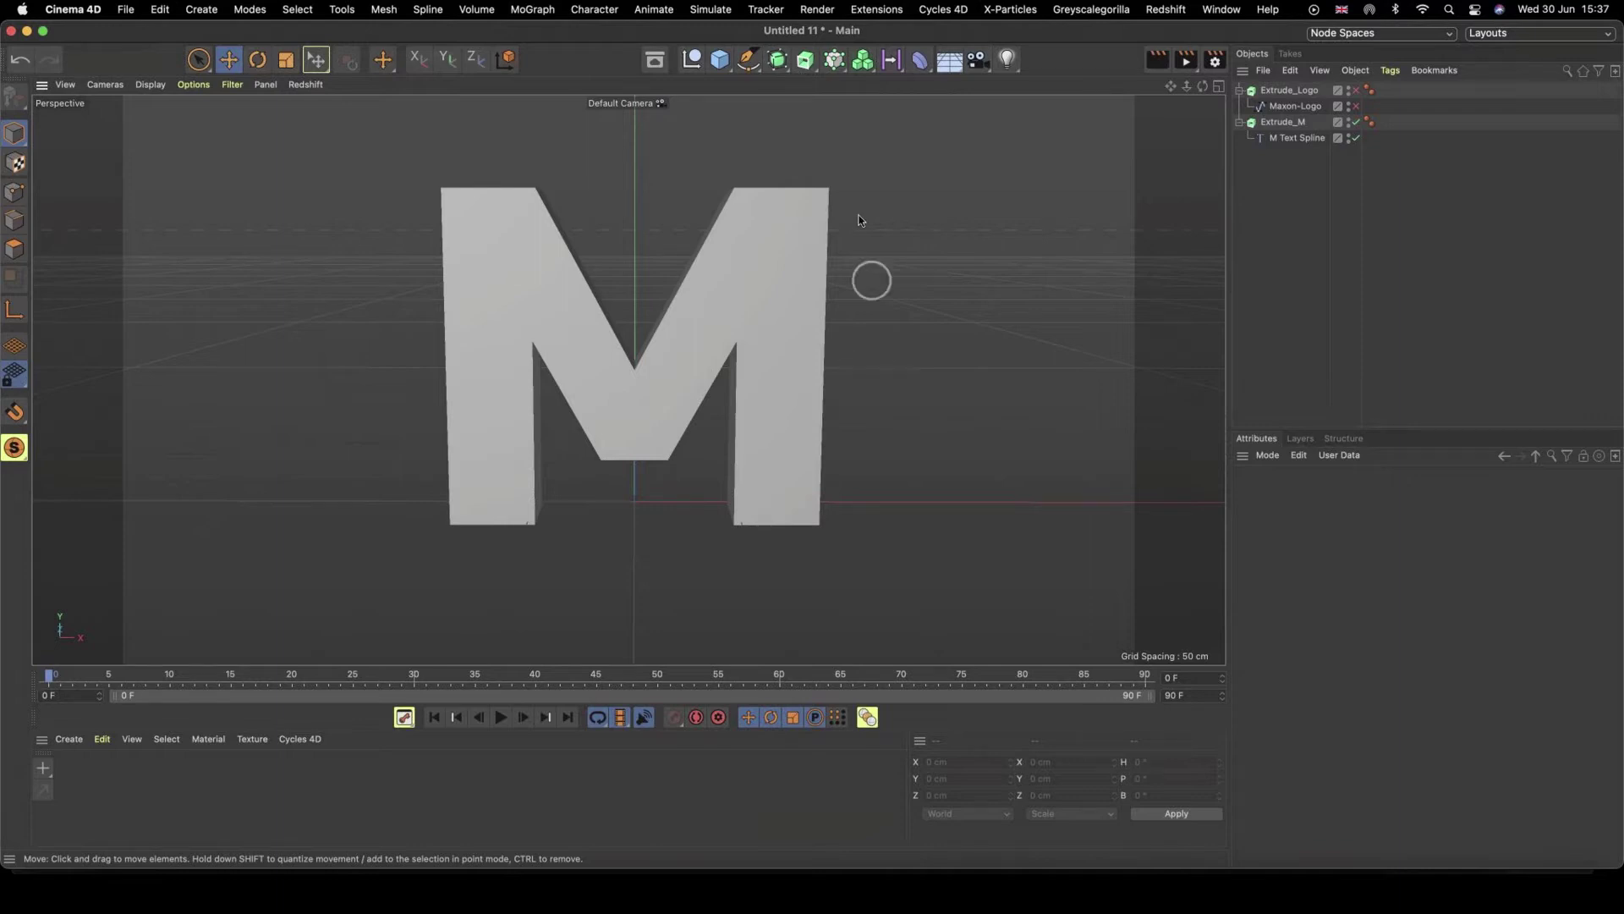
- Add a cube and set its size to 5 cm
click(718, 59)
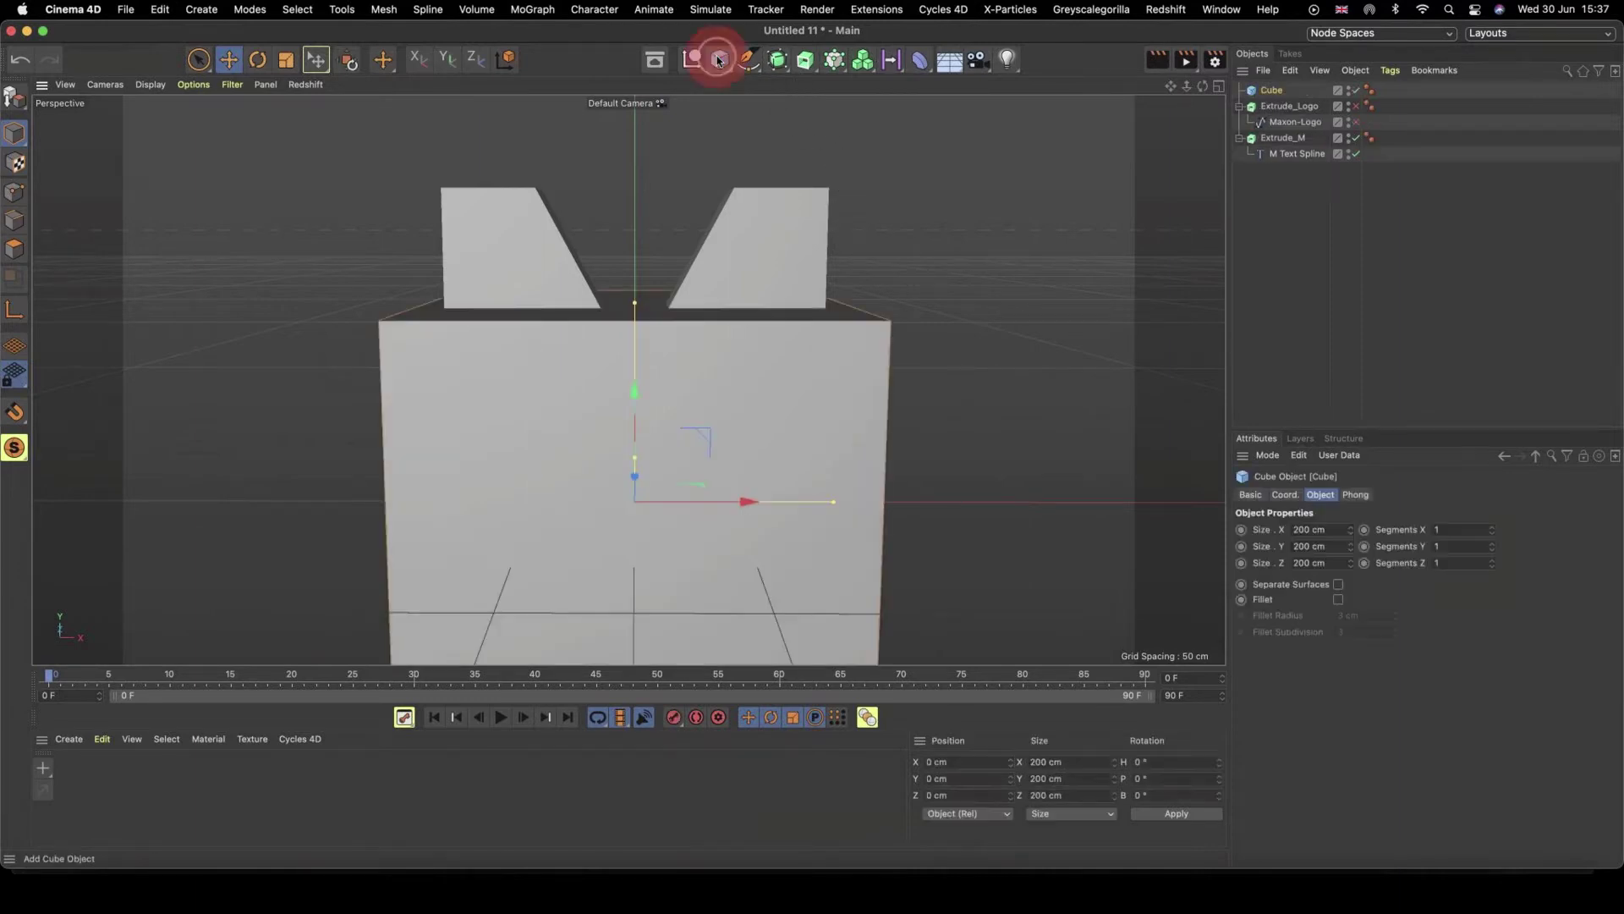
click(1277, 527)
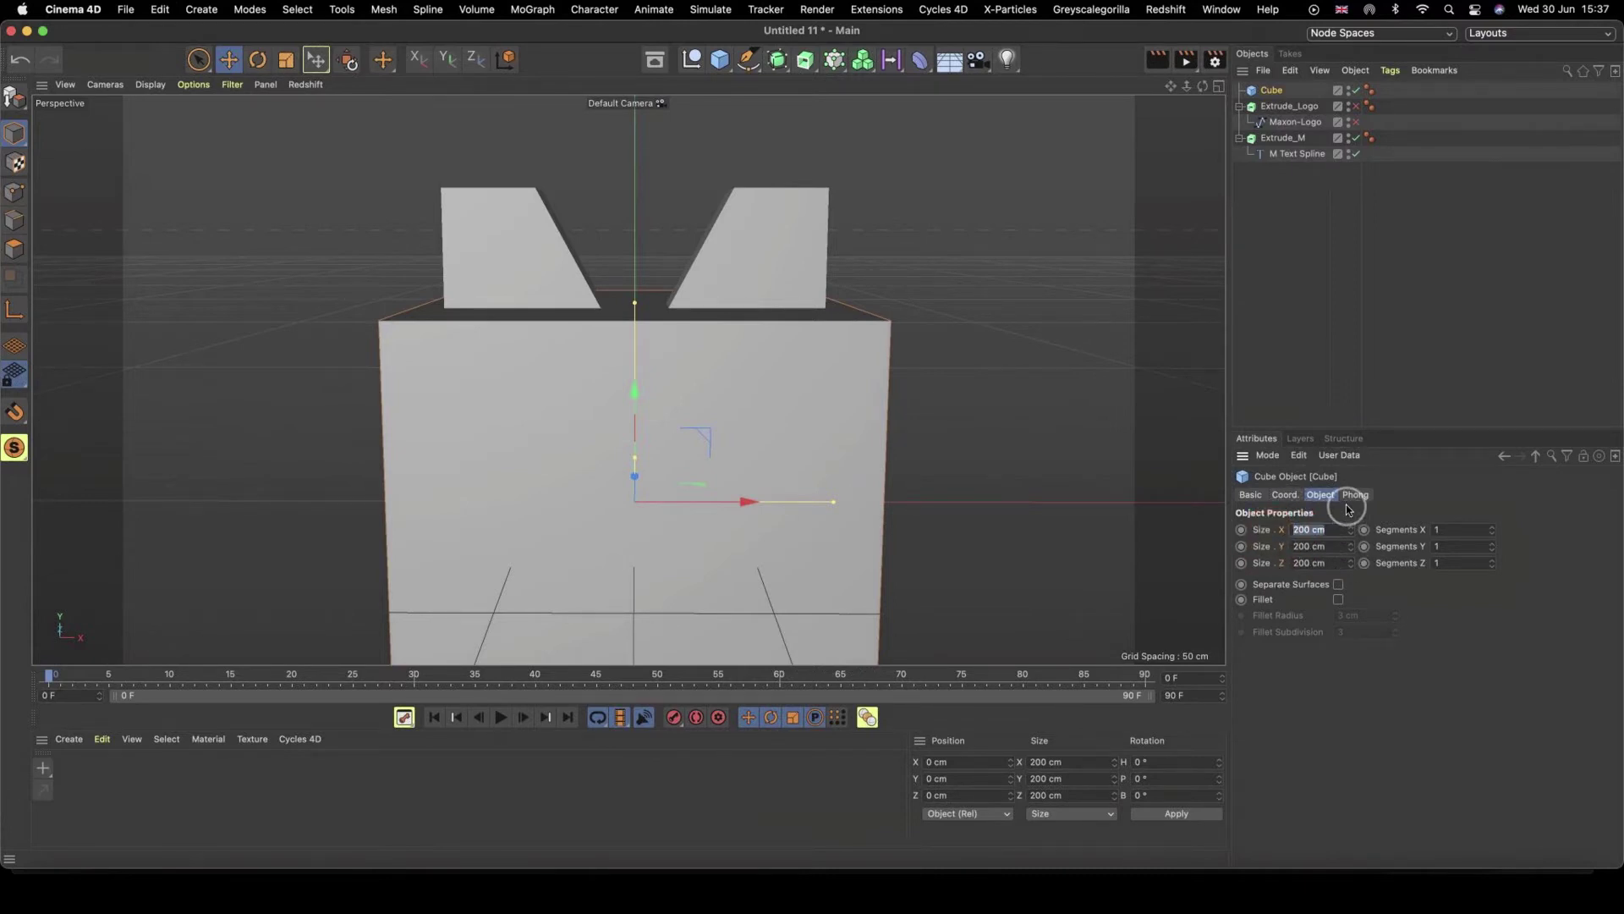
text(20)
key(Return)
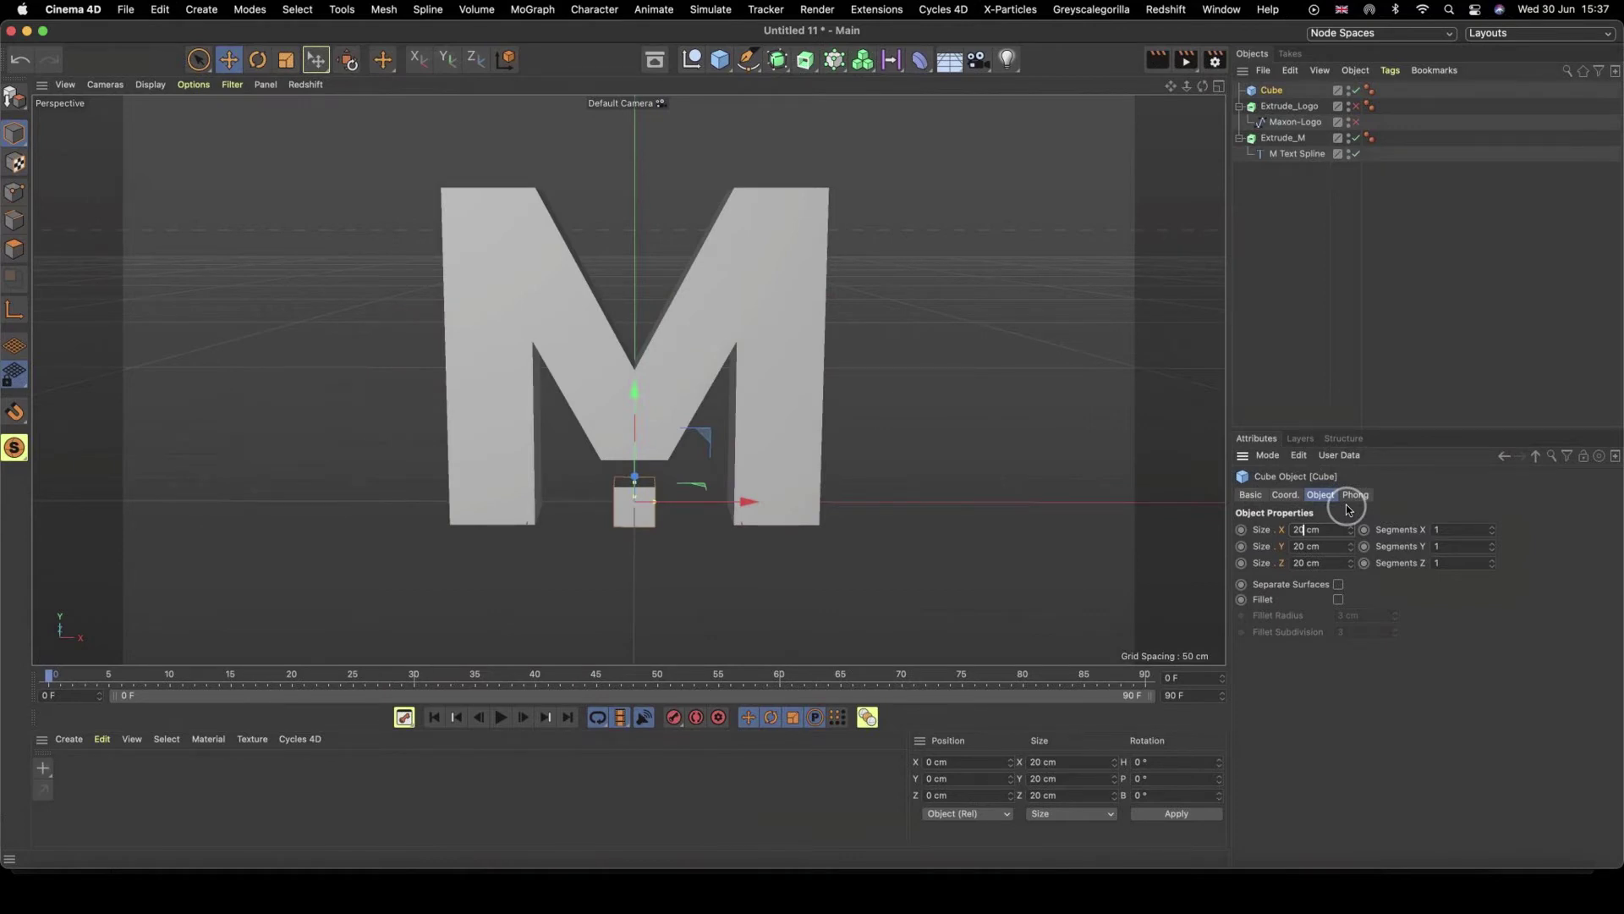
key(BackSpace)
key(BackSpace)
text(5)
key(Return)
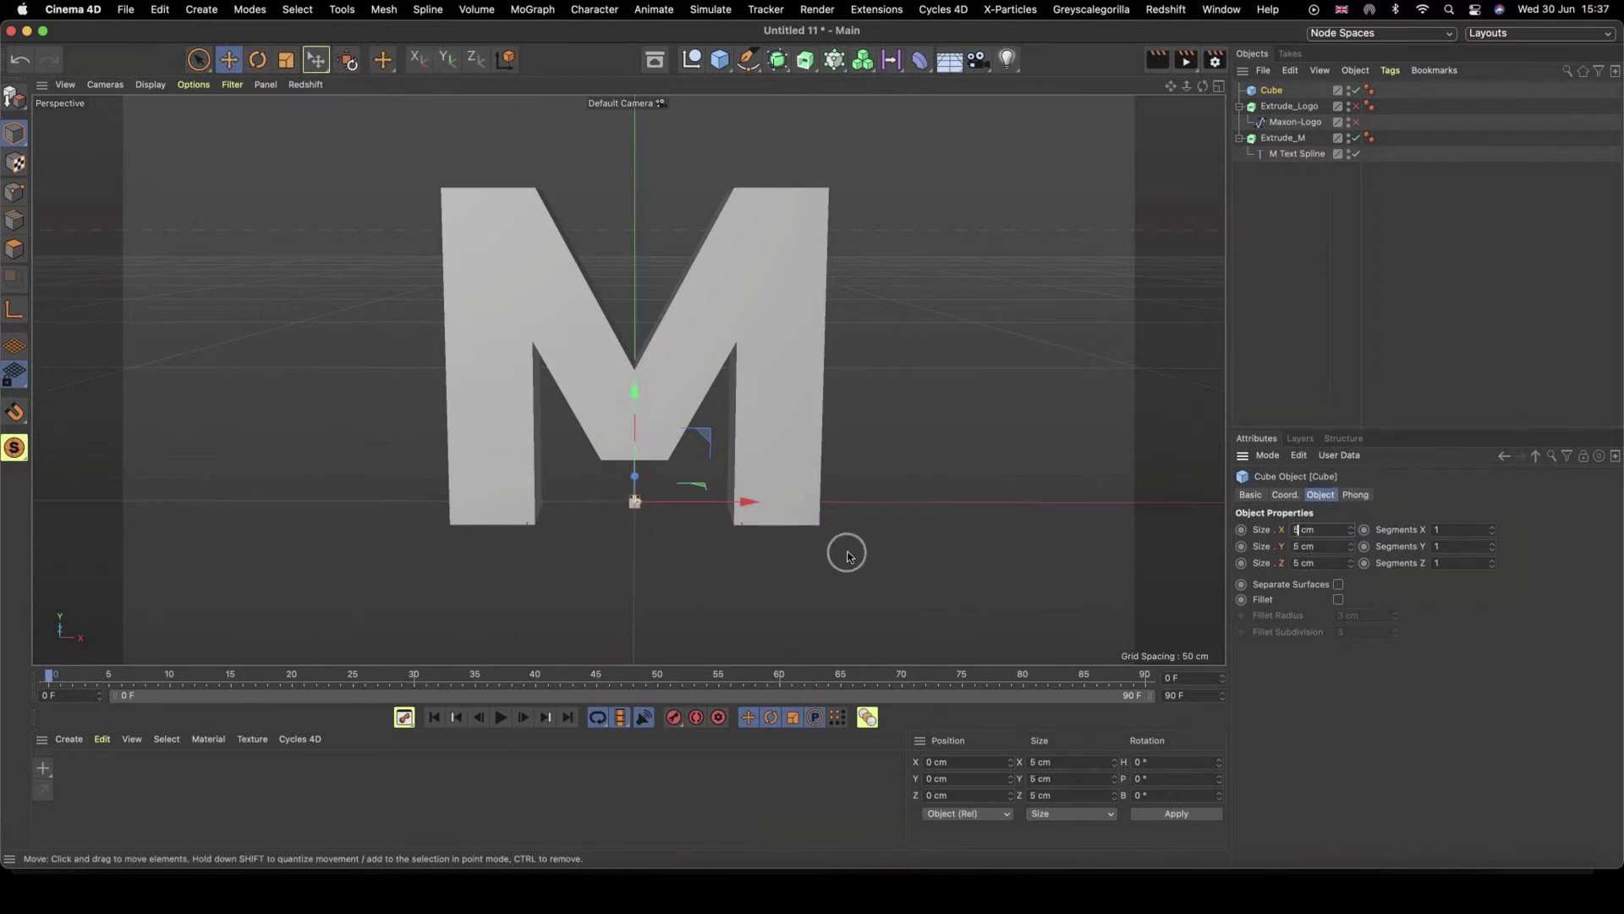
- Enable Fillet on the cube with a 0.1 cm radius
click(1337, 599)
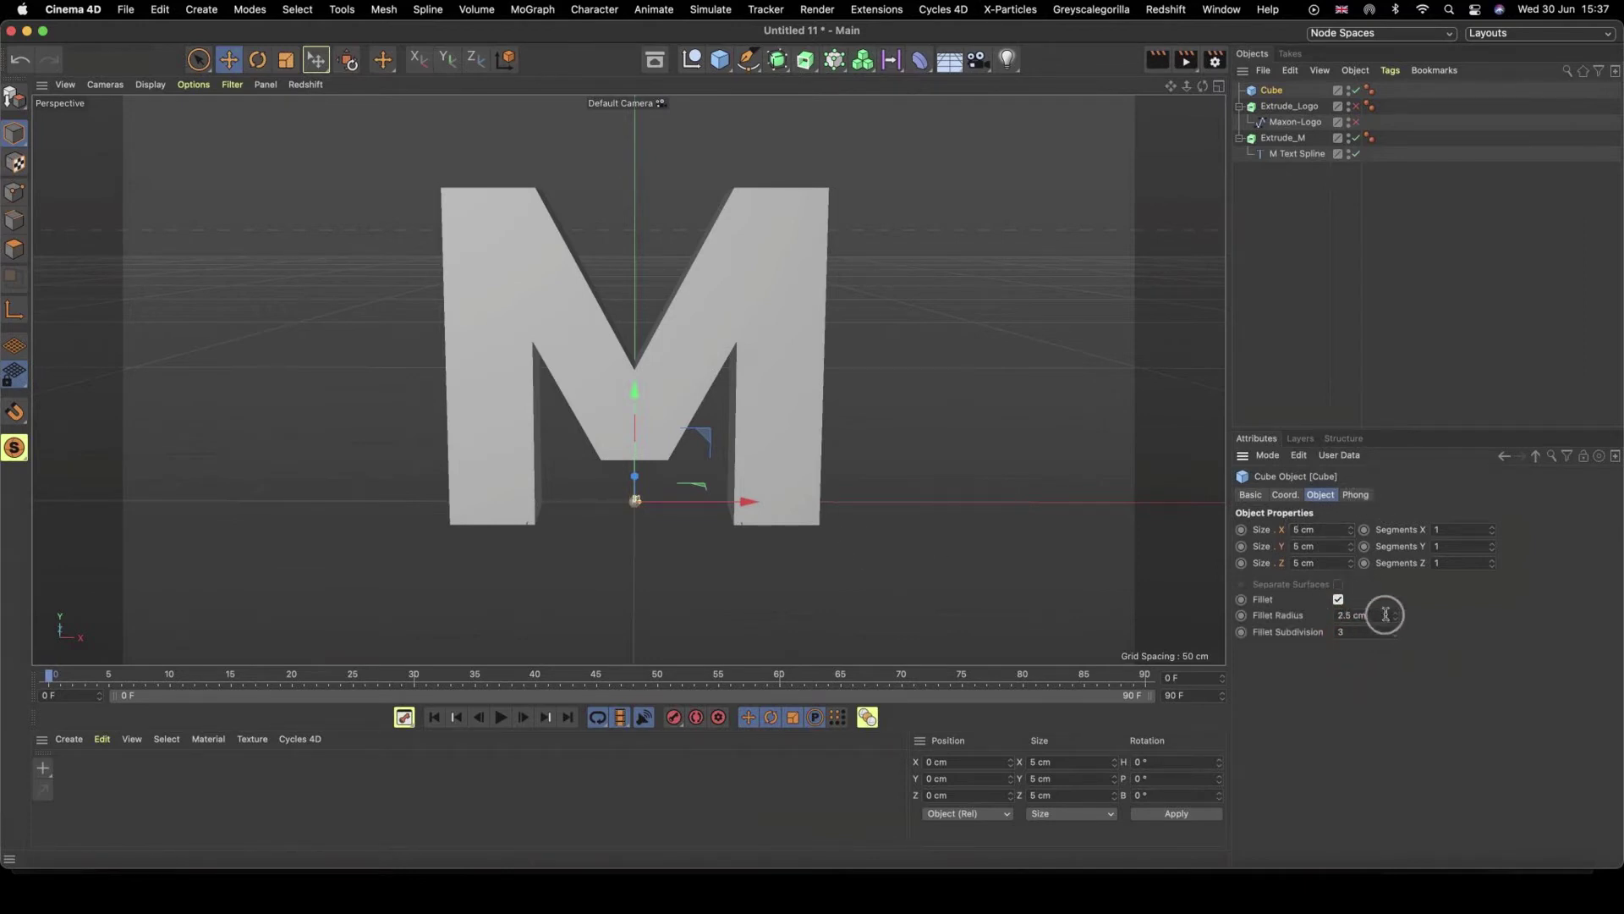
drag(1381, 614, 1231, 611)
text(.1)
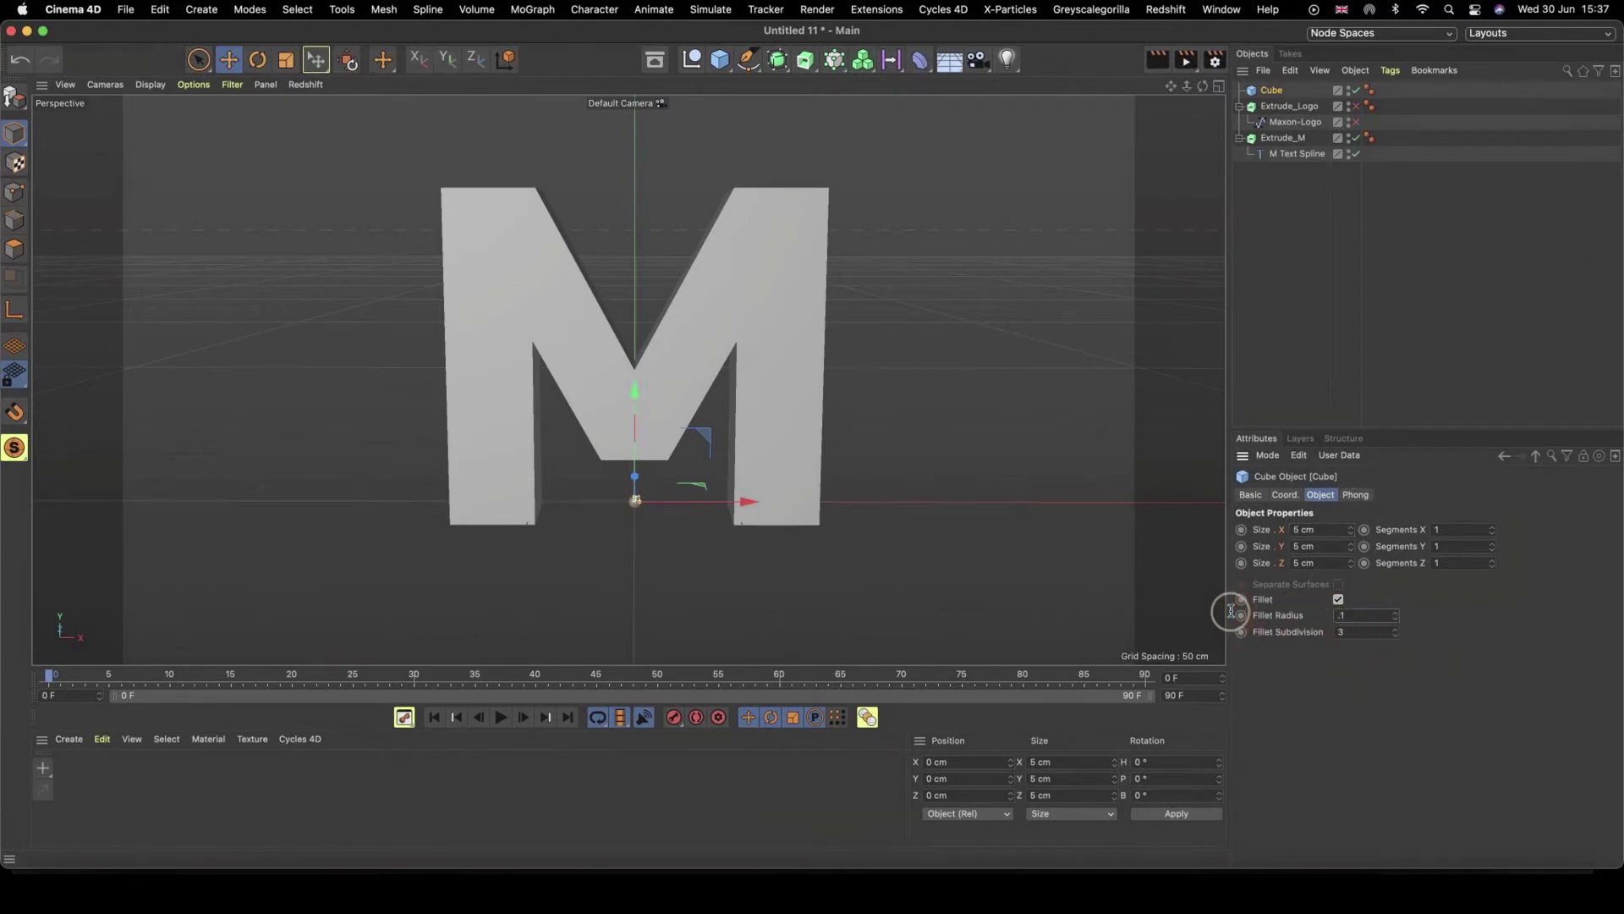
key(Return)
click(961, 504)
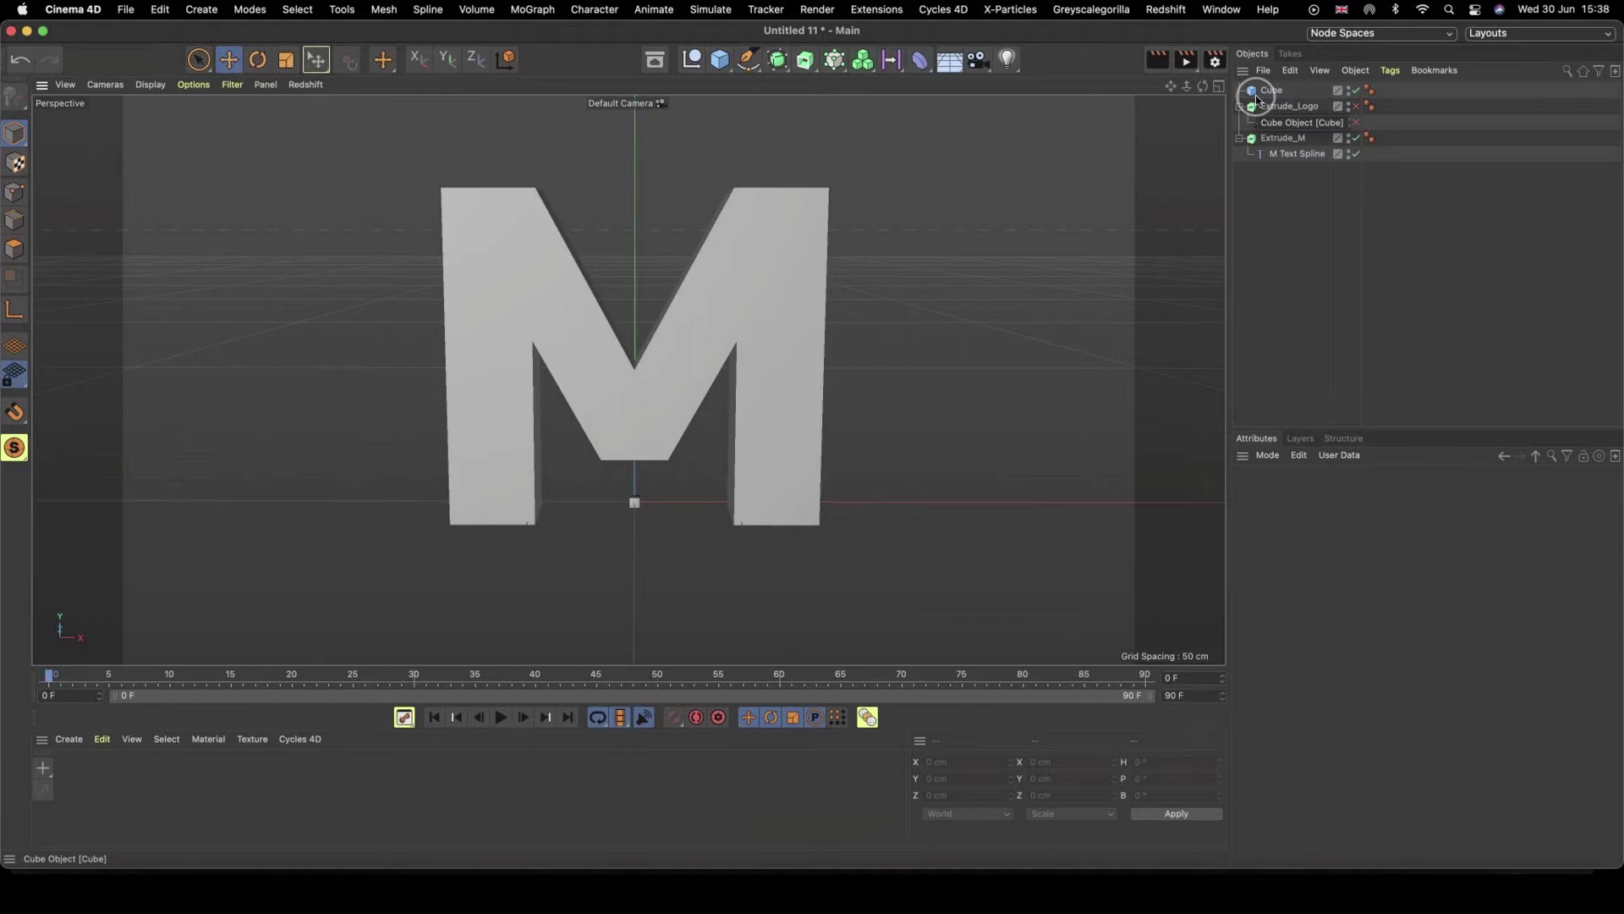
- Nest the cube under a new Cloner in Object mode, using Extrude_M as the object
click(832, 59)
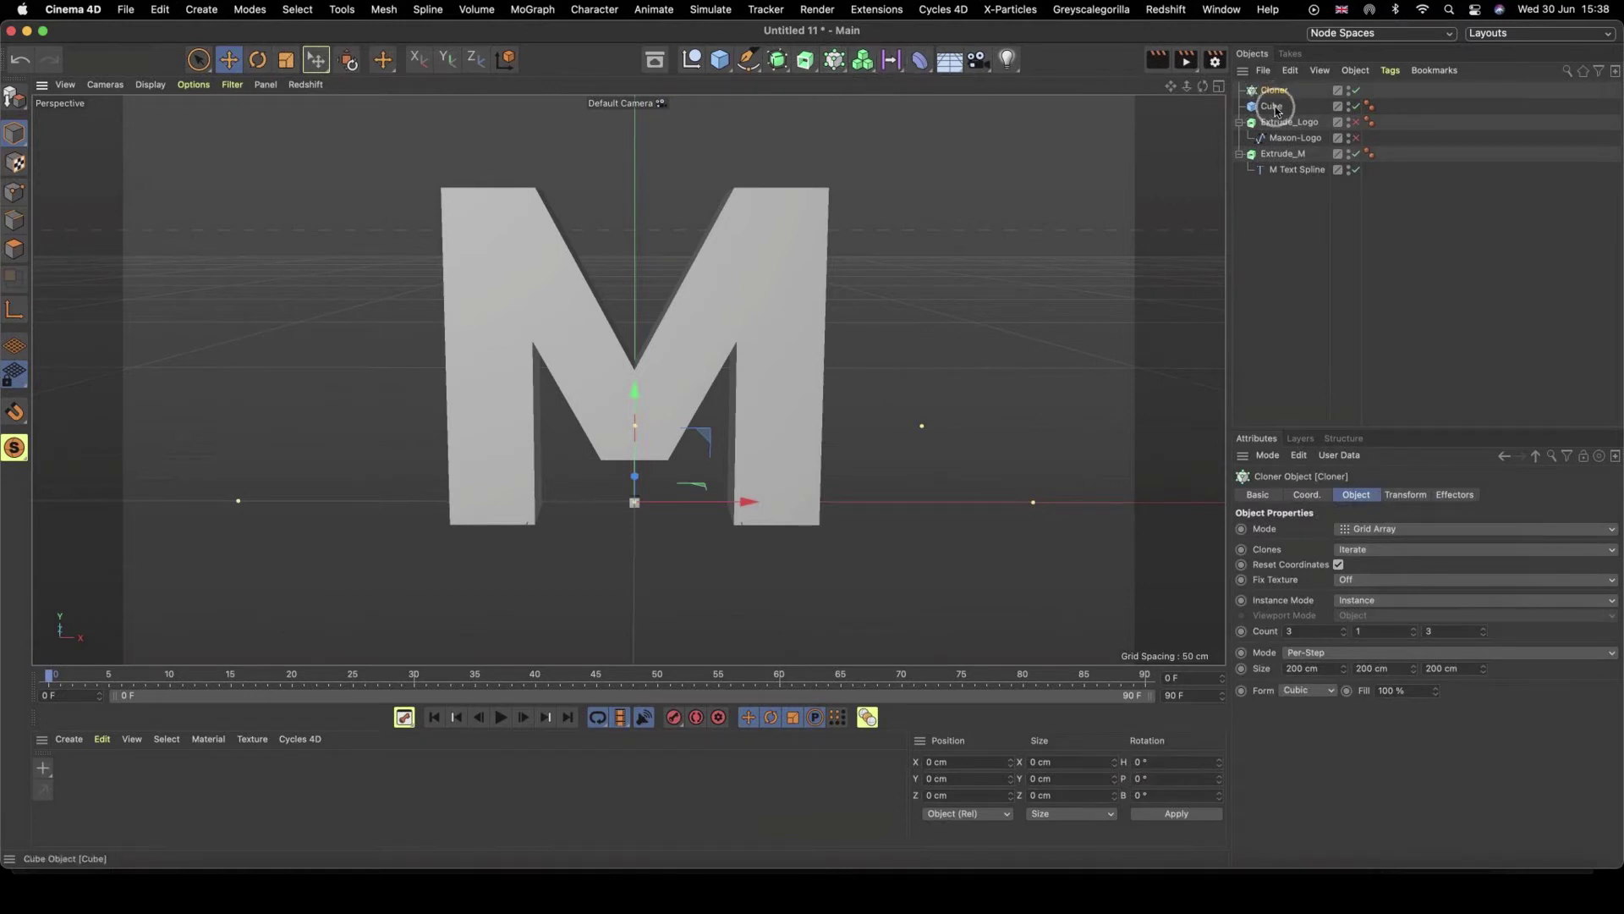
drag(1277, 109, 1276, 95)
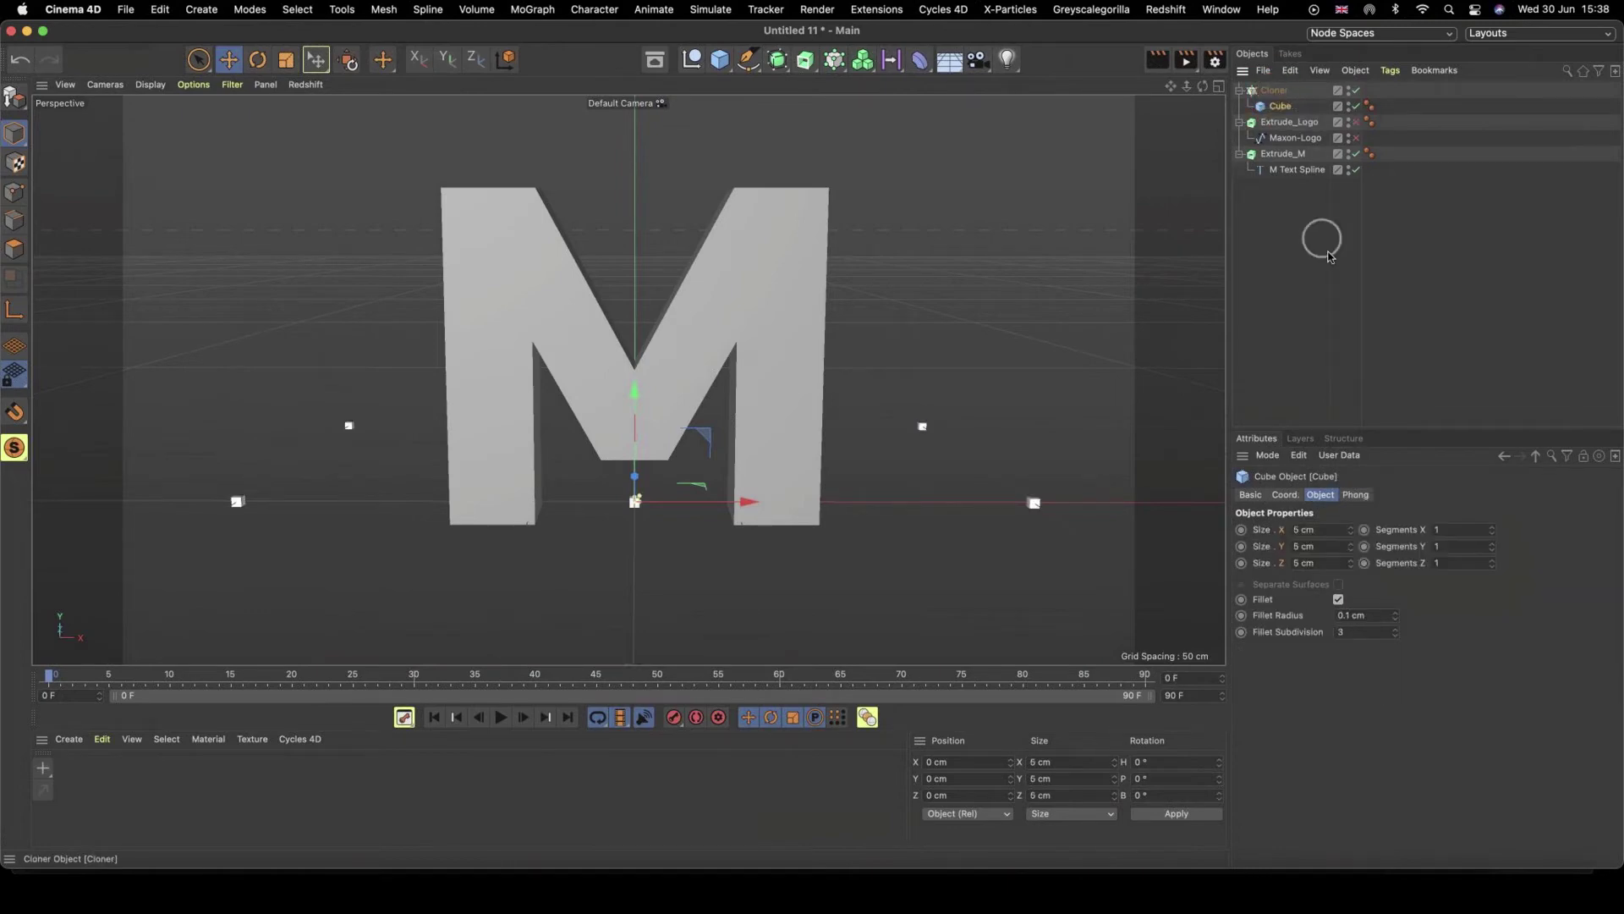
click(1275, 89)
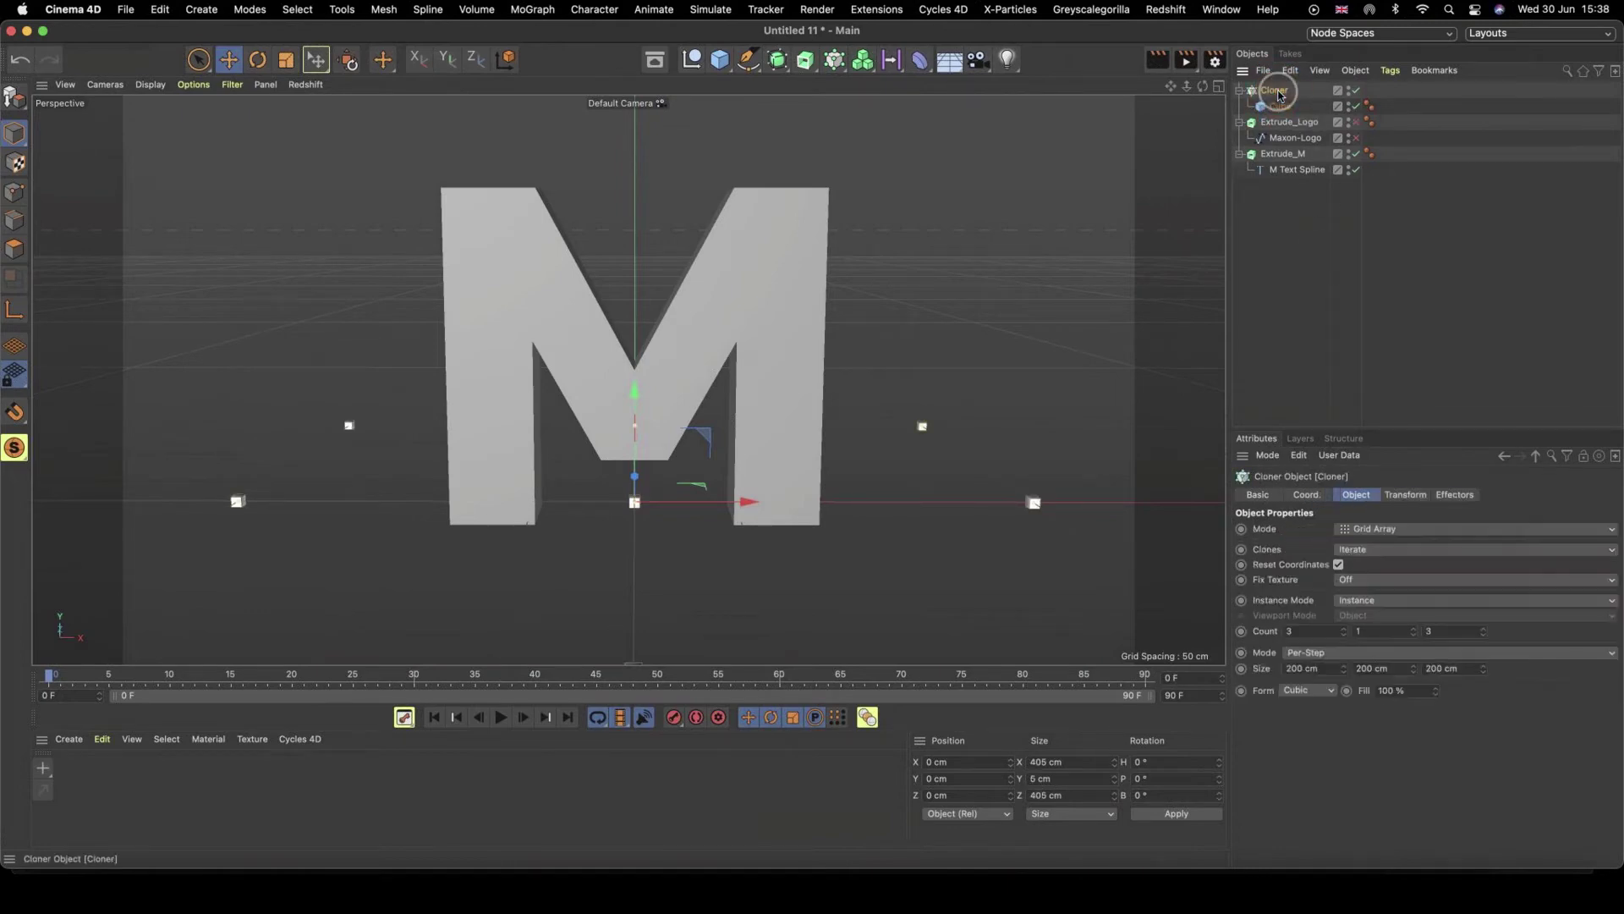
click(1375, 531)
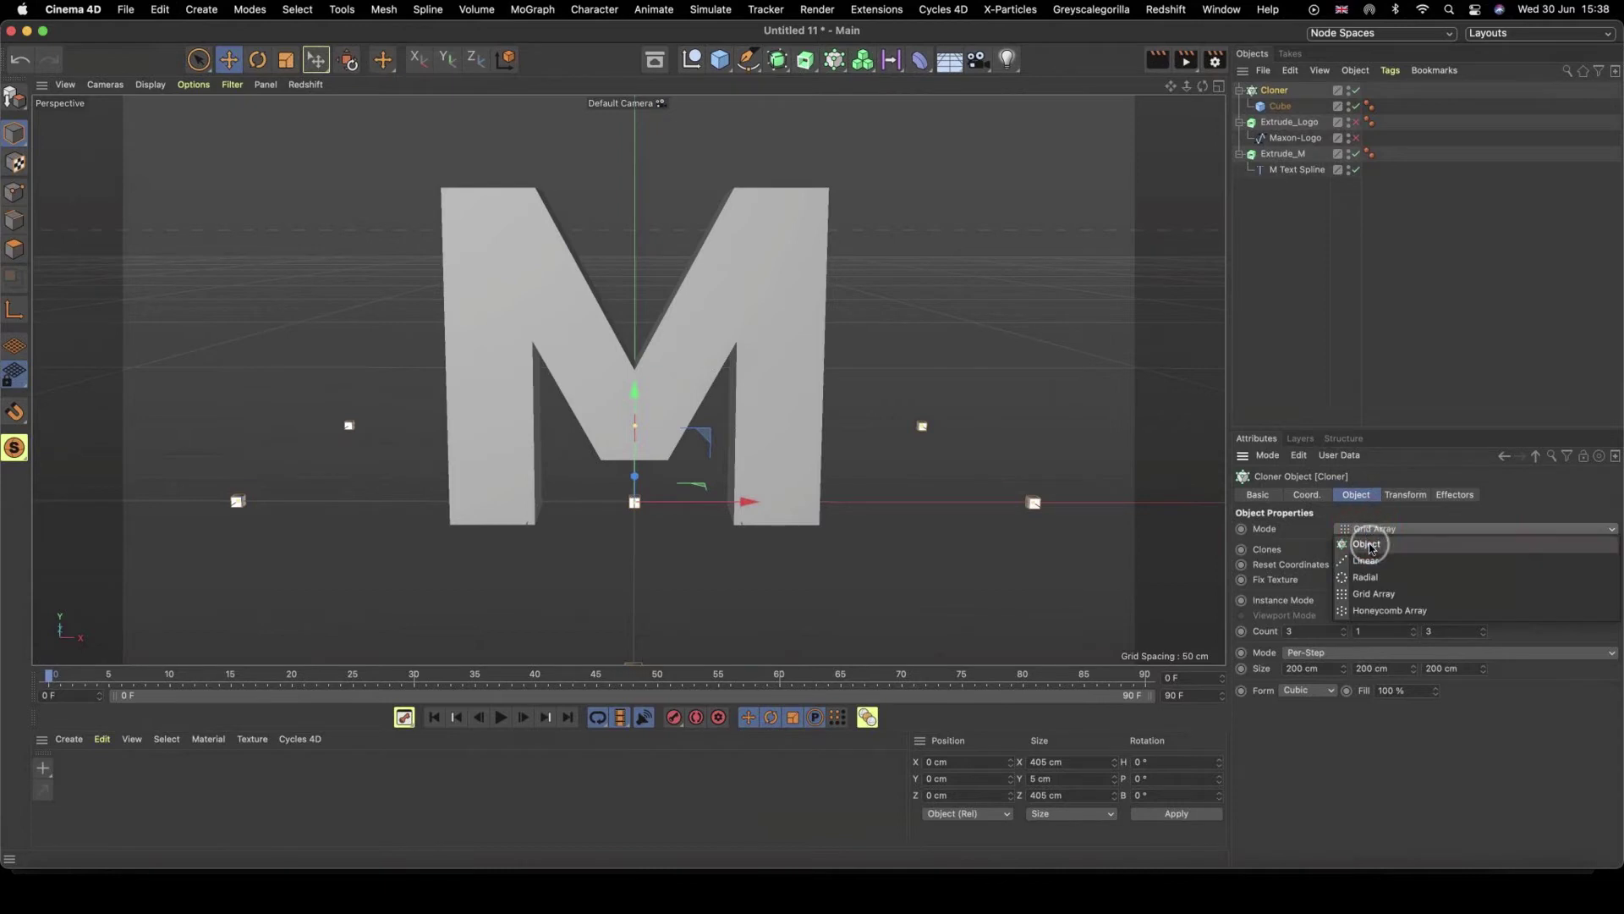
click(1368, 545)
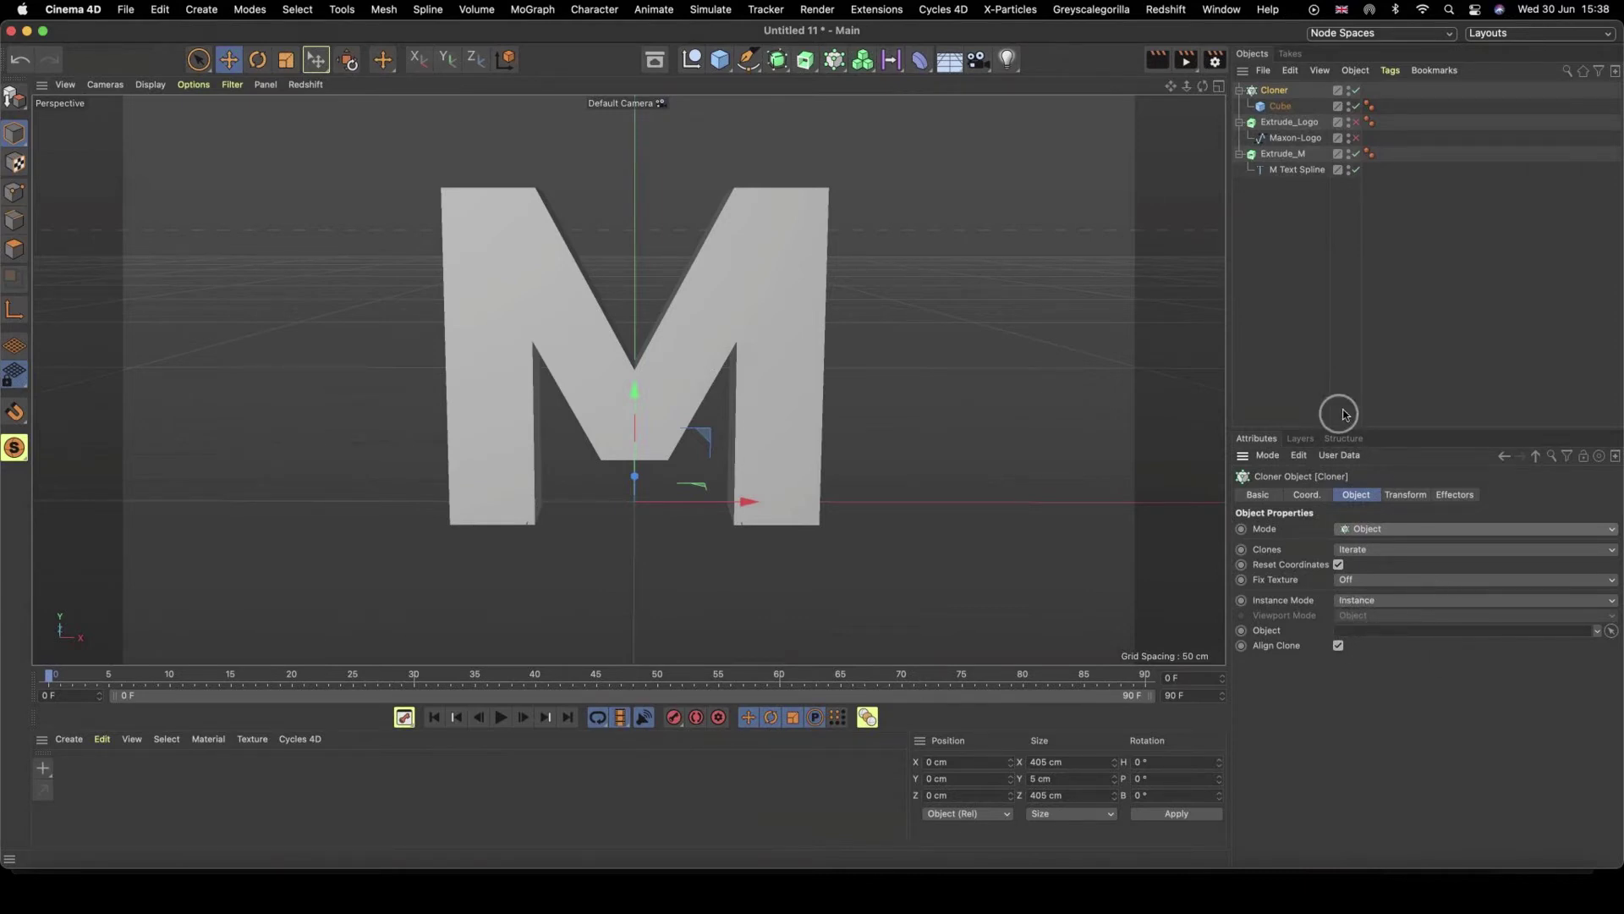
drag(1278, 157, 1363, 630)
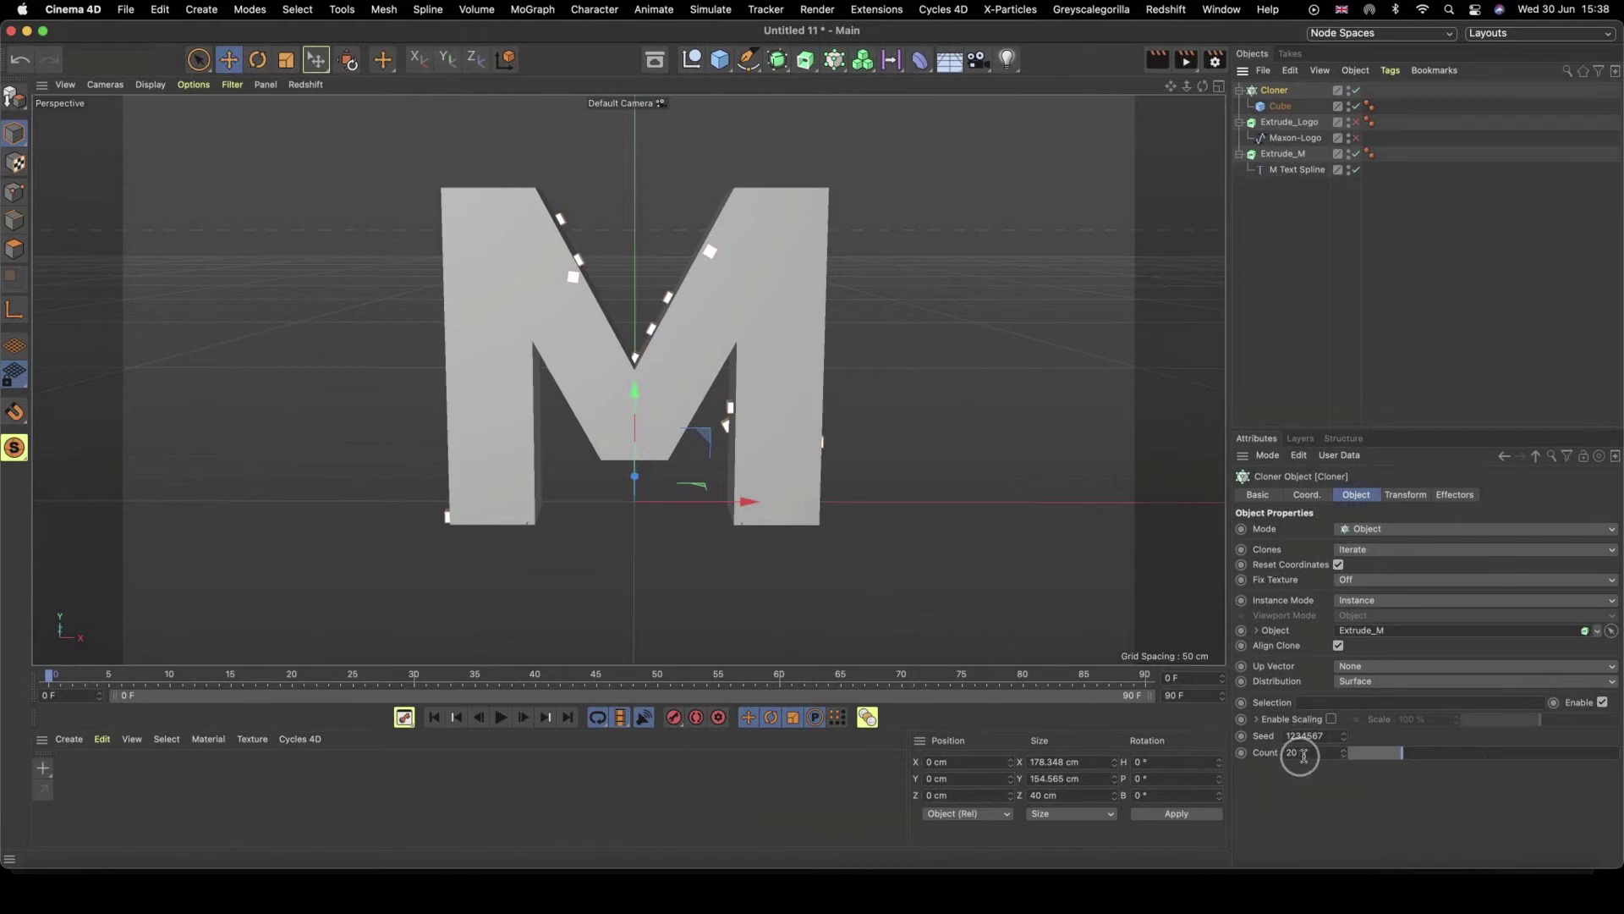
- Set the Cloner count to 500 and Distribution to Volume
click(1298, 753)
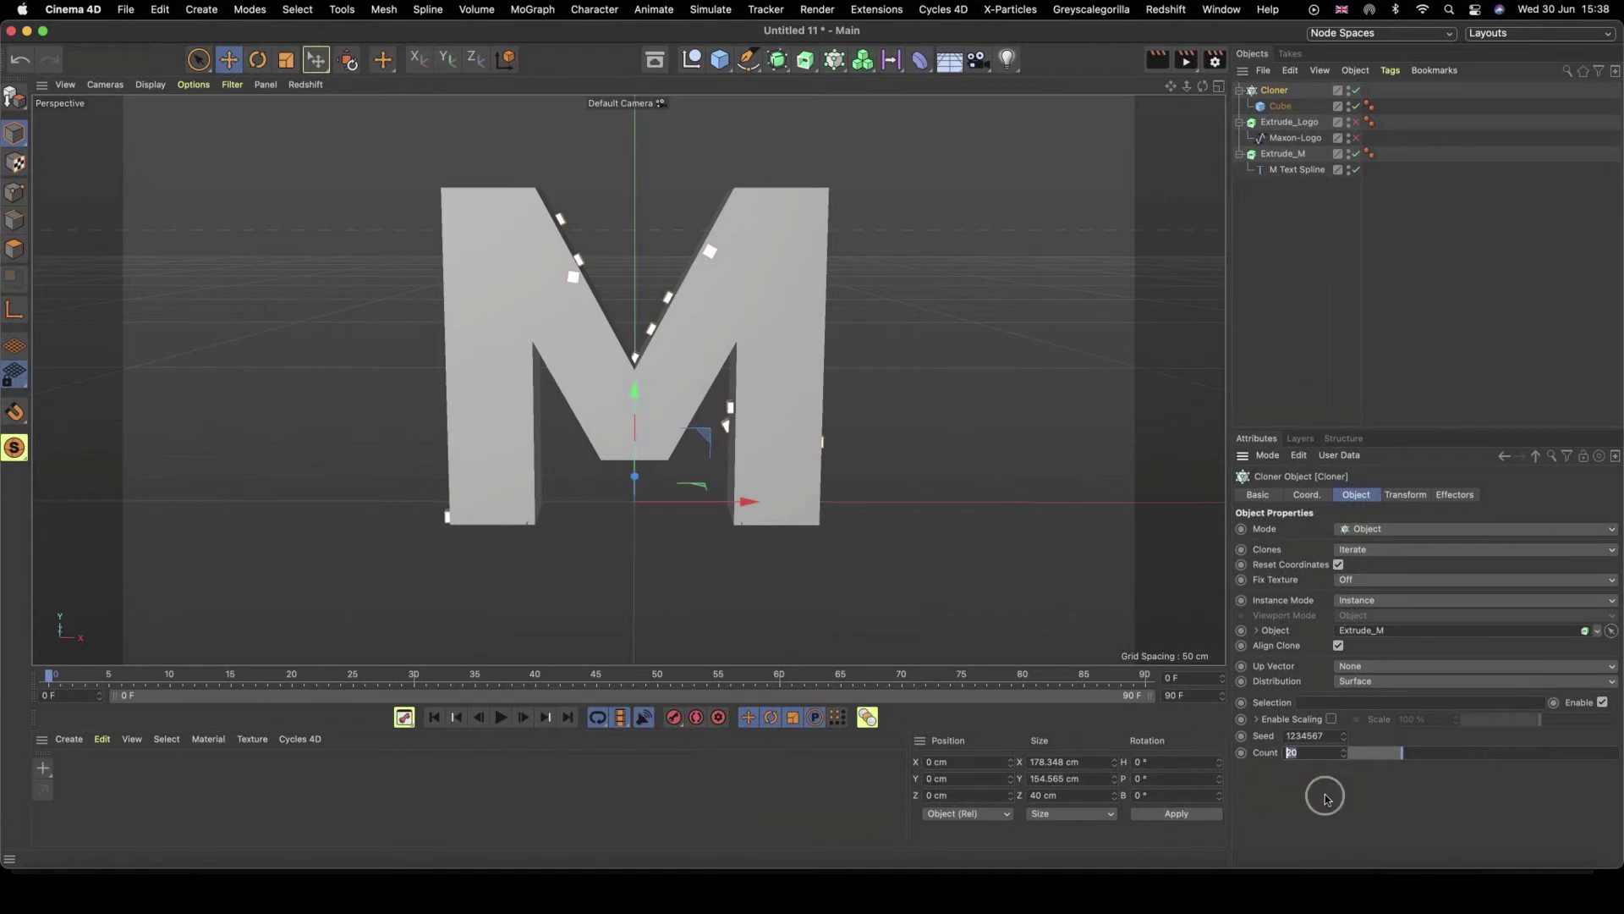
text(500)
key(Return)
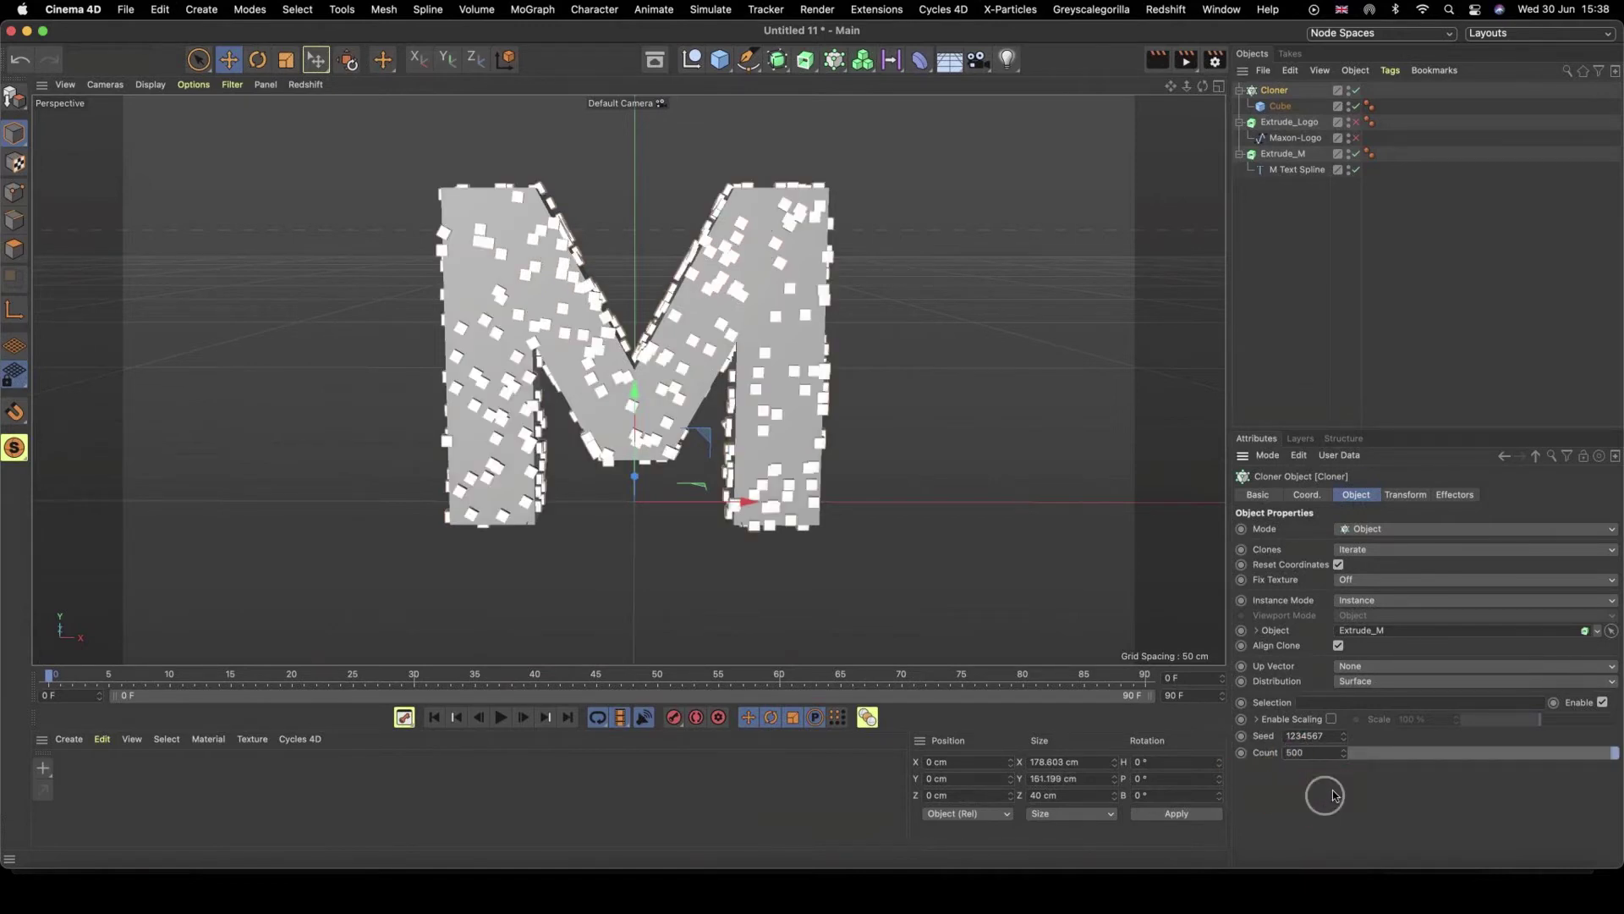
click(1363, 682)
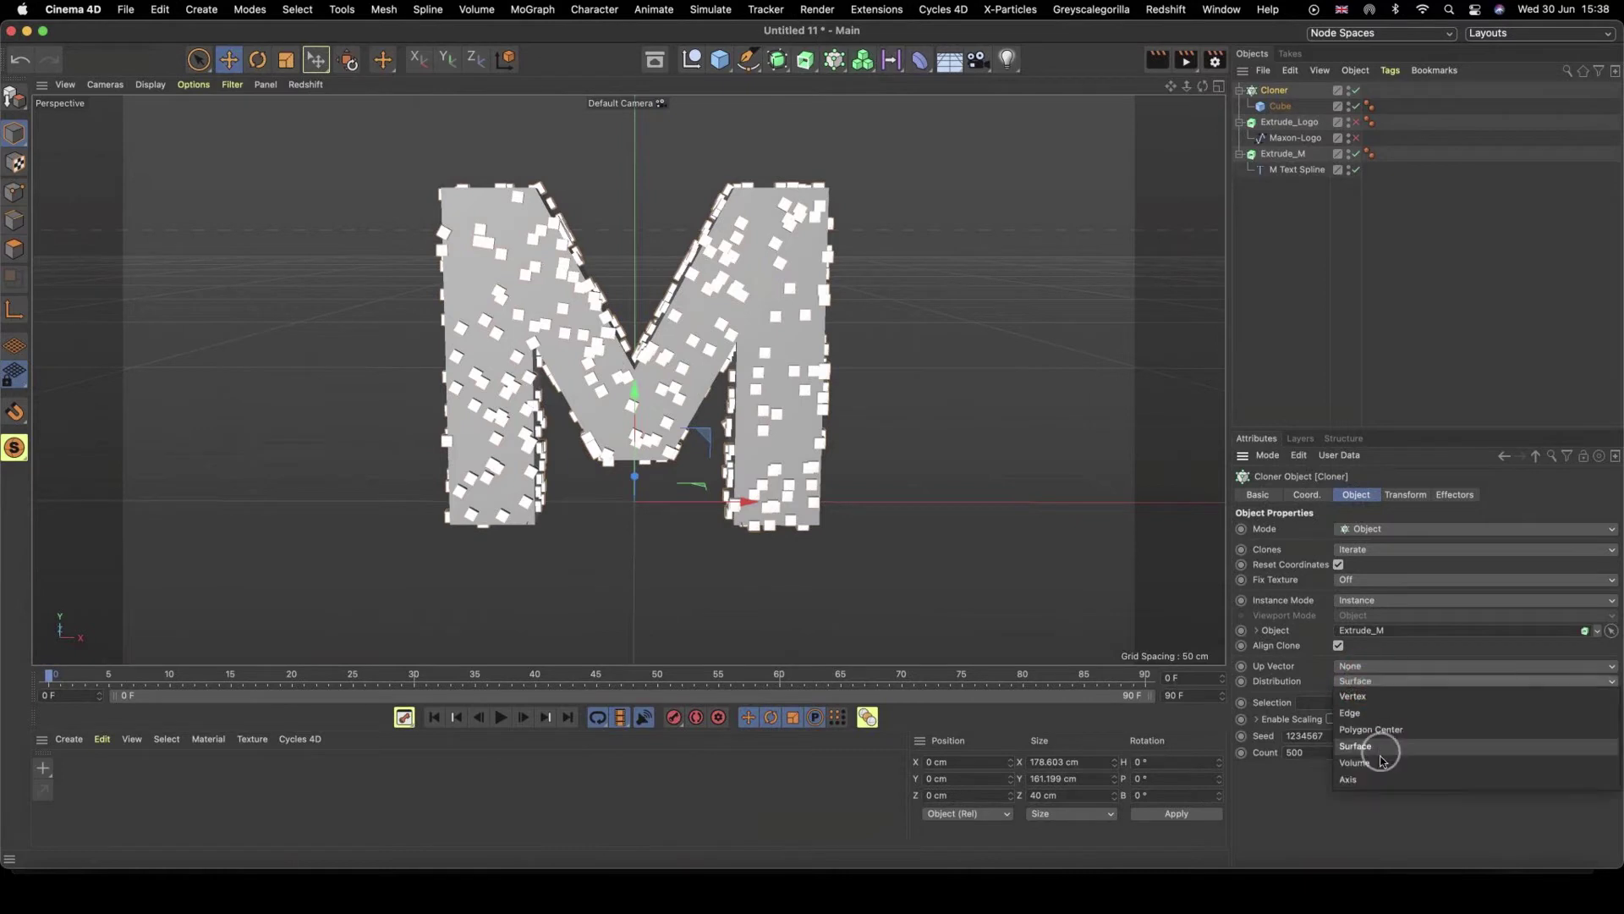
click(1380, 763)
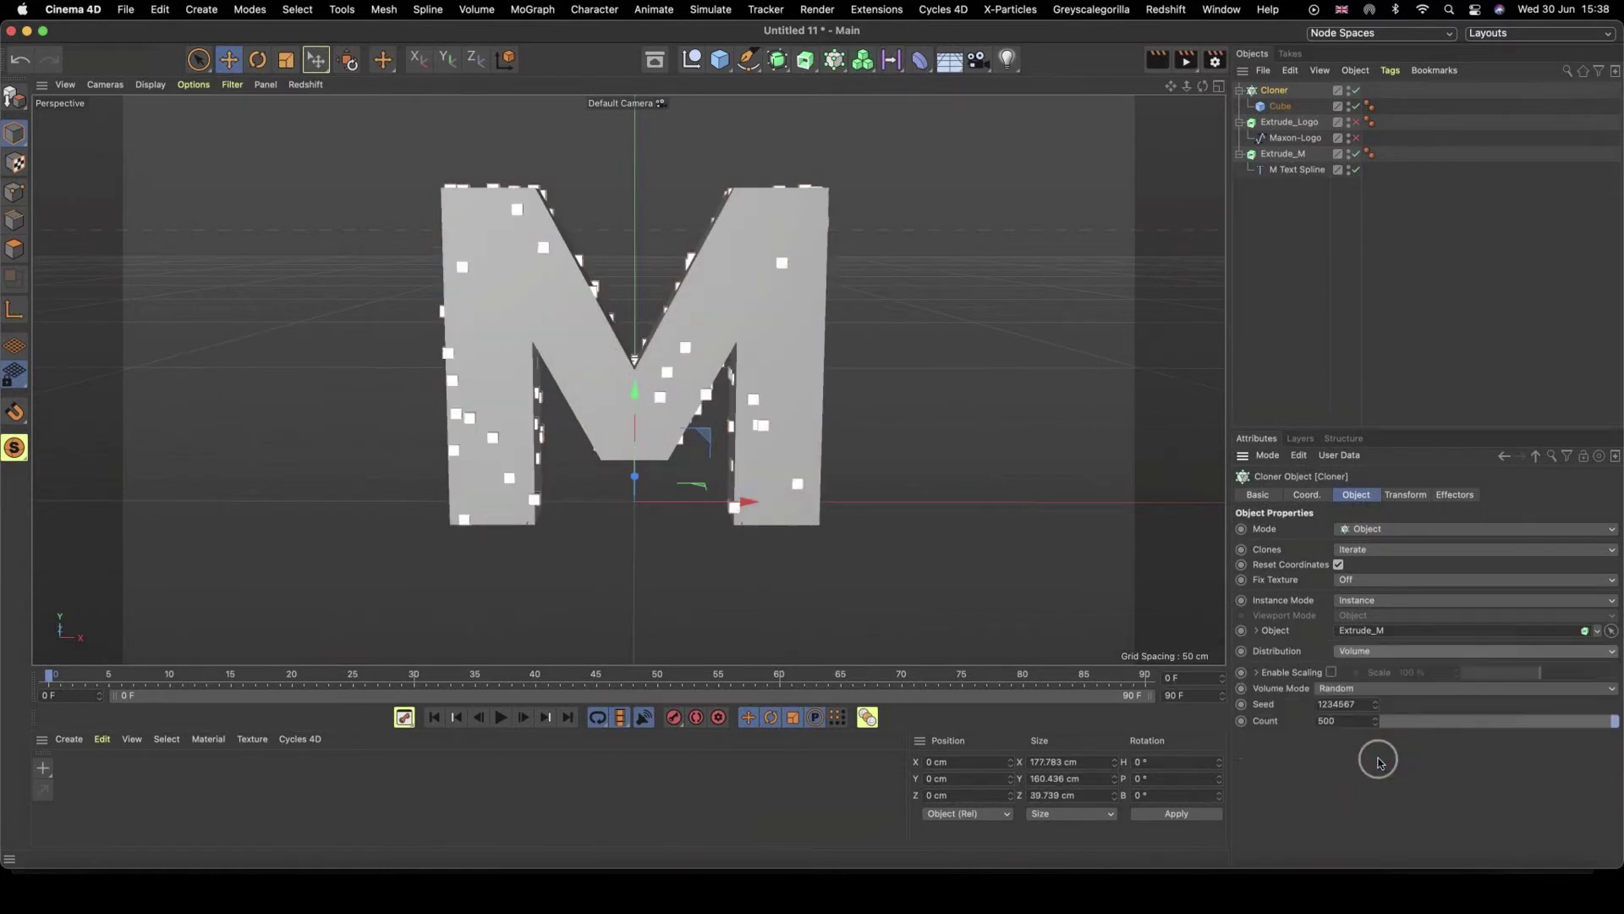
- Hide Extrude_M and raise the clone count to 800
click(1349, 154)
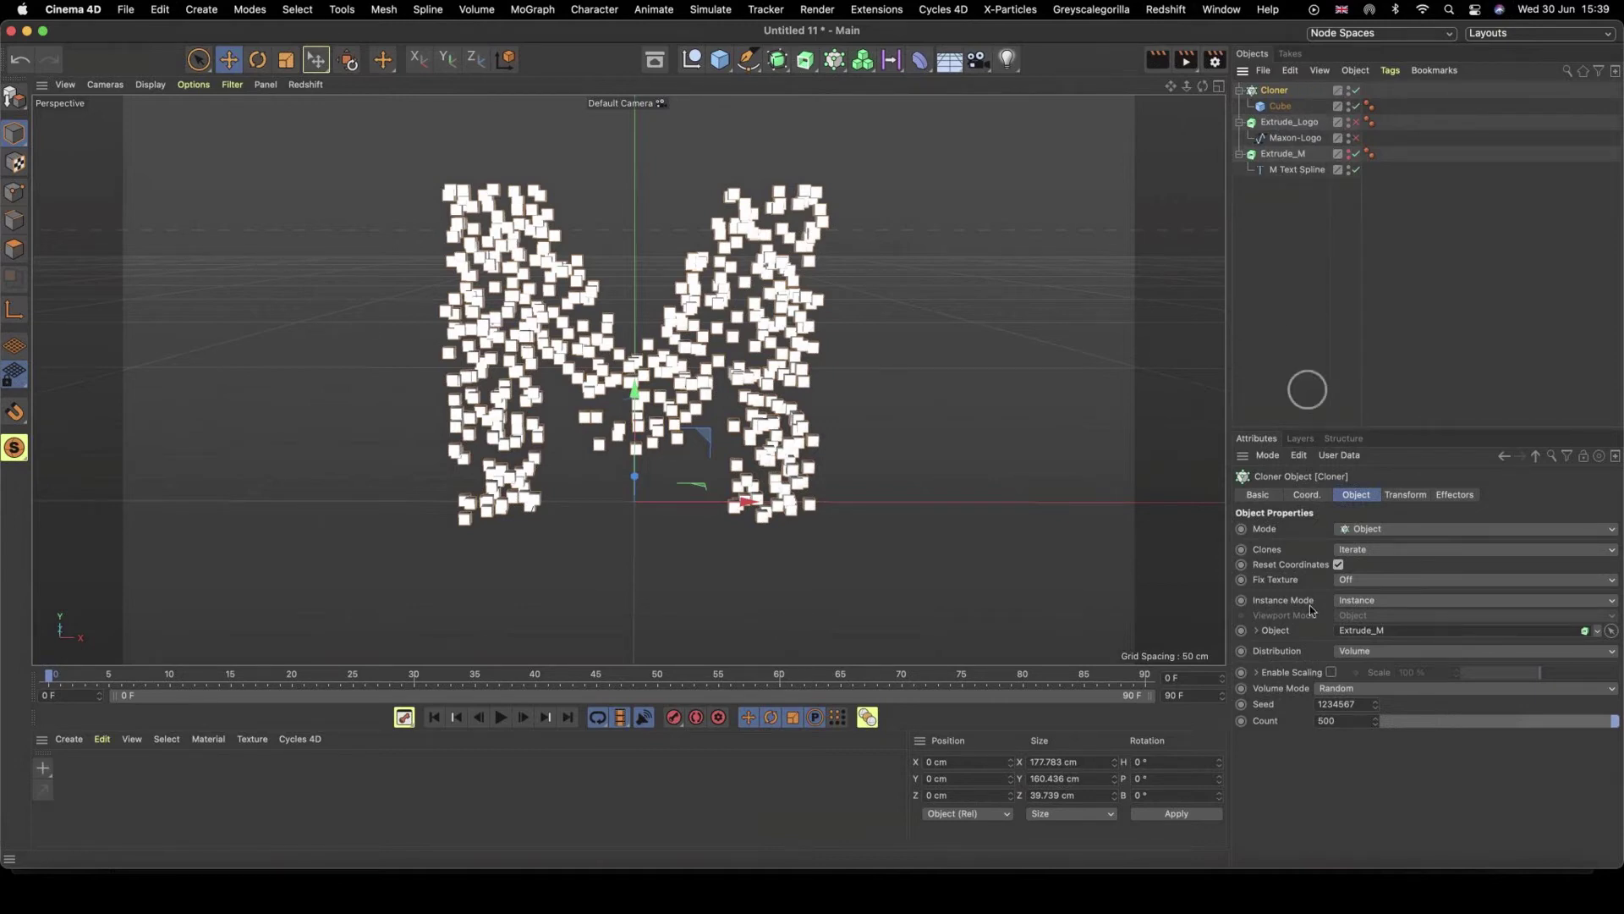
double_click(1343, 720)
click(1403, 777)
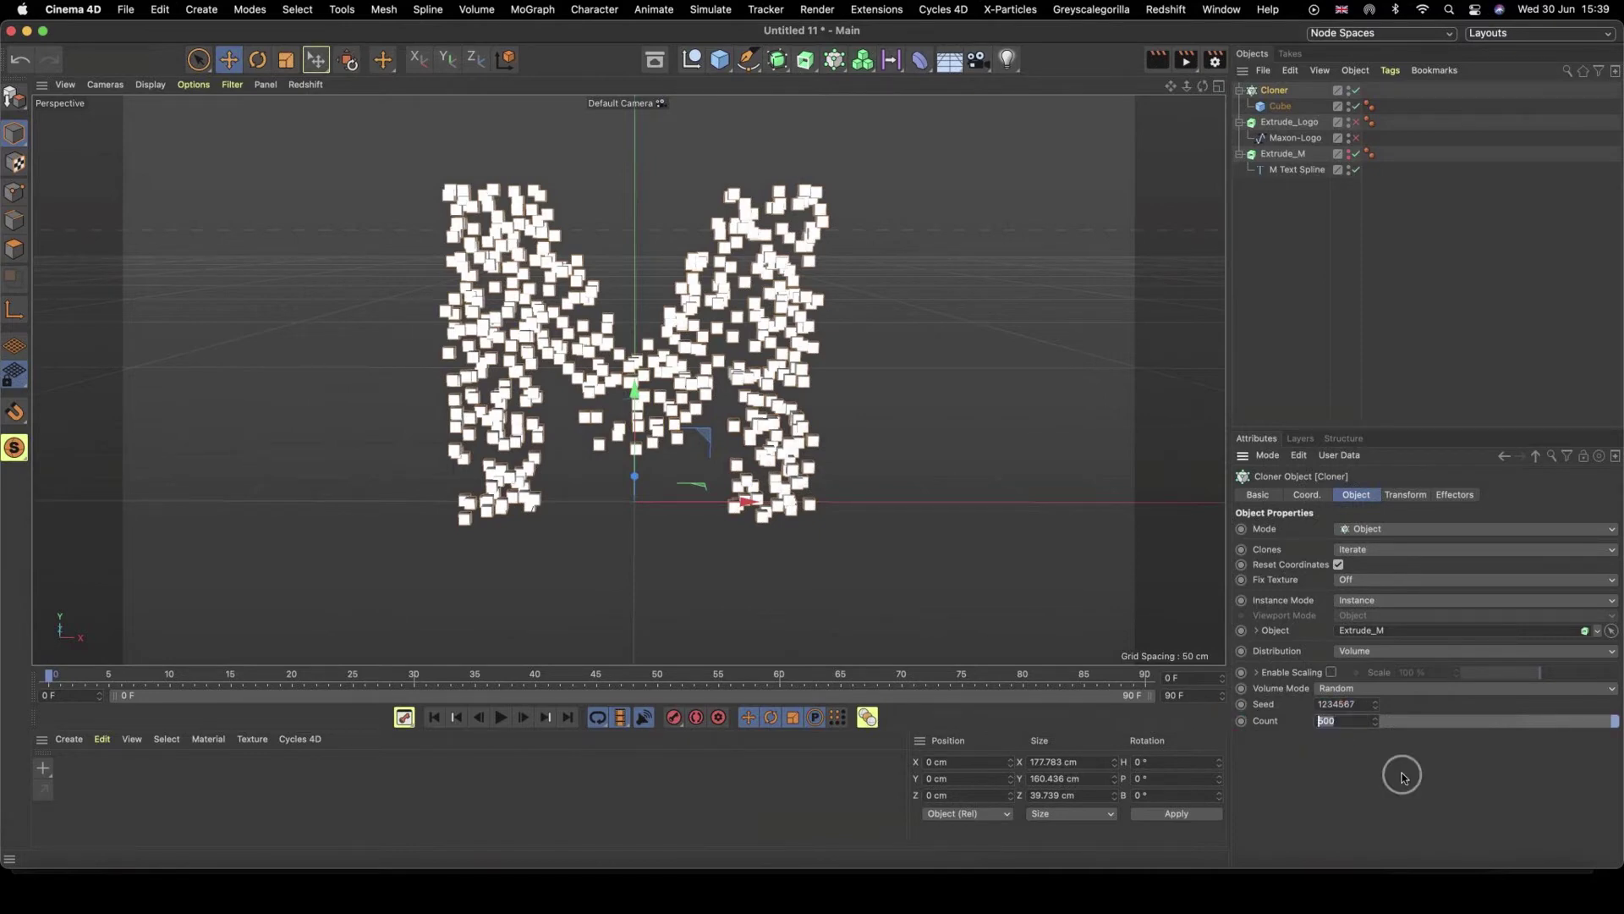
text(800)
key(Return)
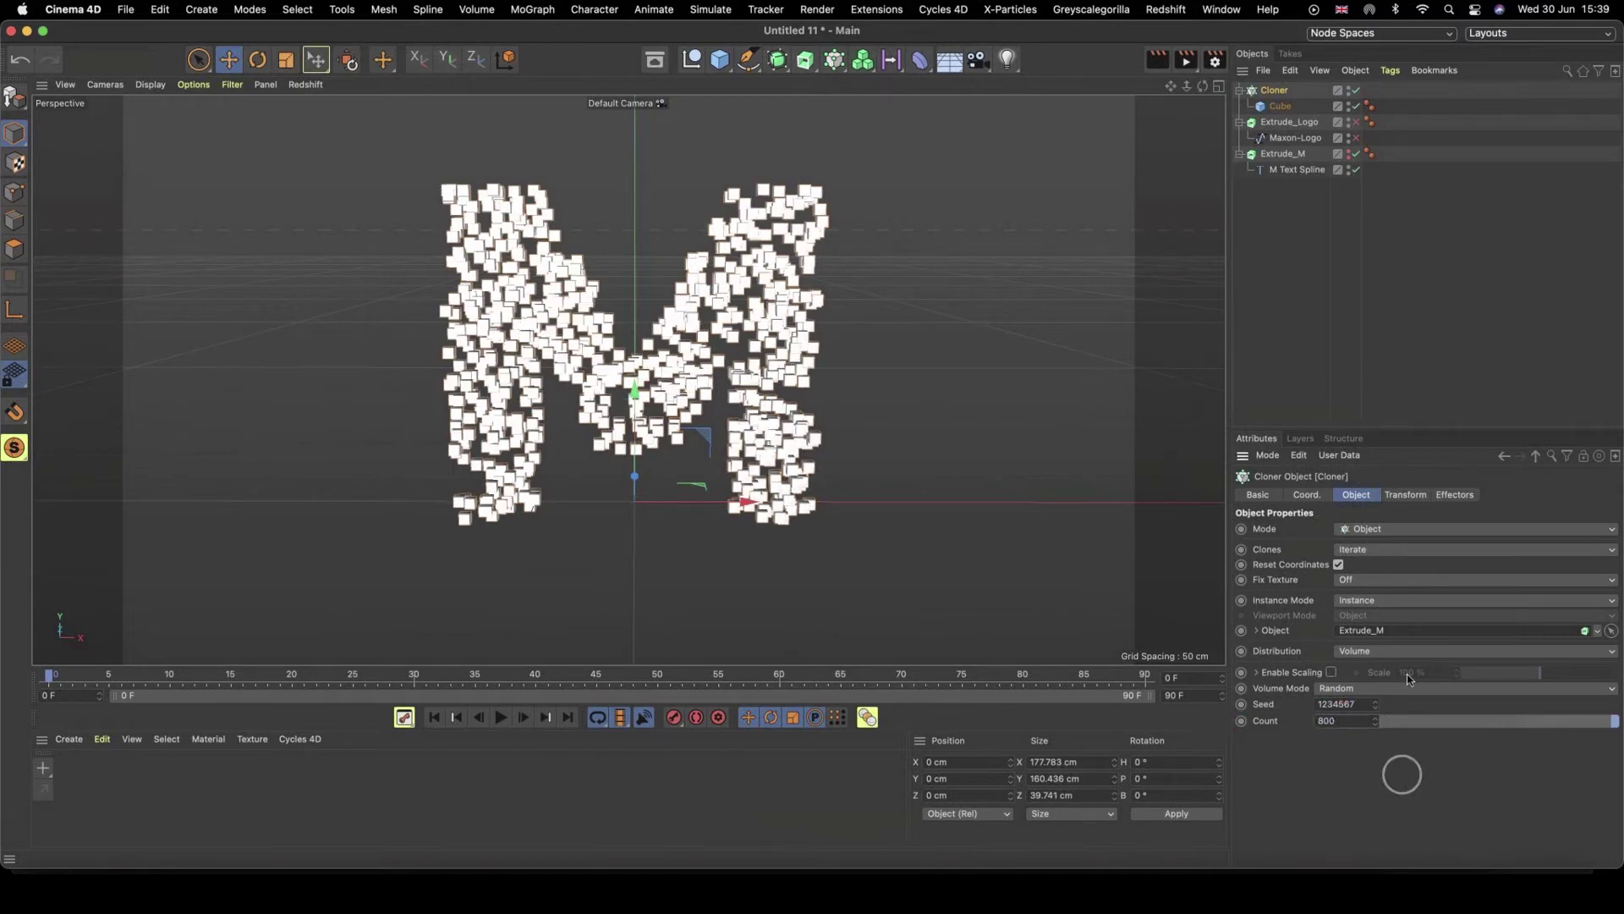
drag(1327, 341, 1300, 297)
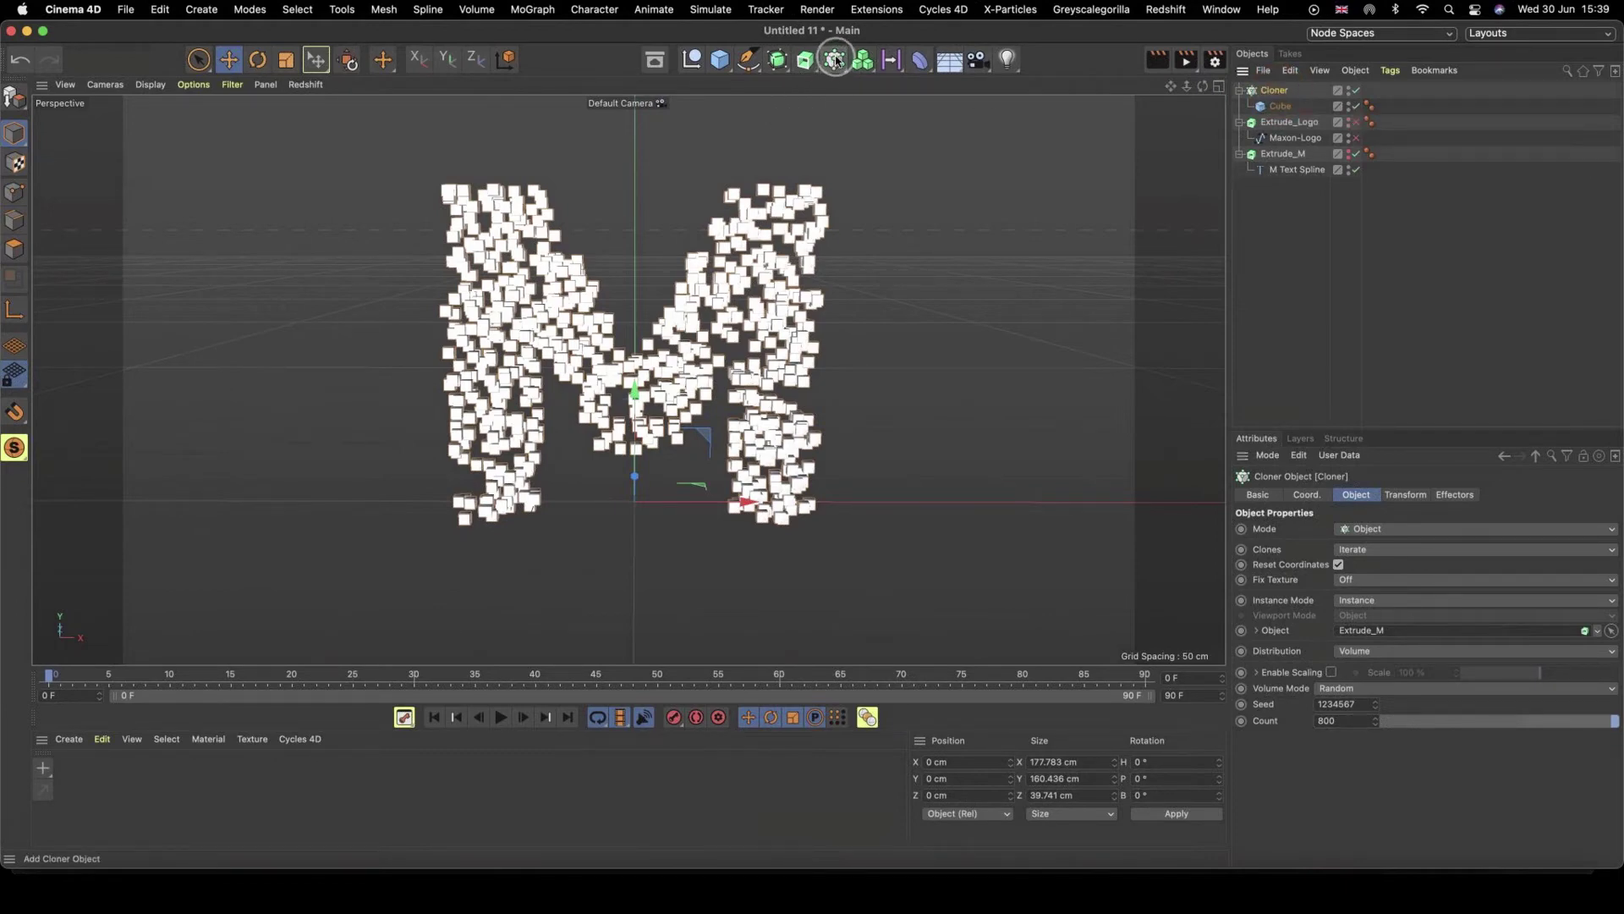
- Add a Random effector with Position off, Scale and Uniform Scale on, and scale 0.5
drag(836, 60, 1250, 115)
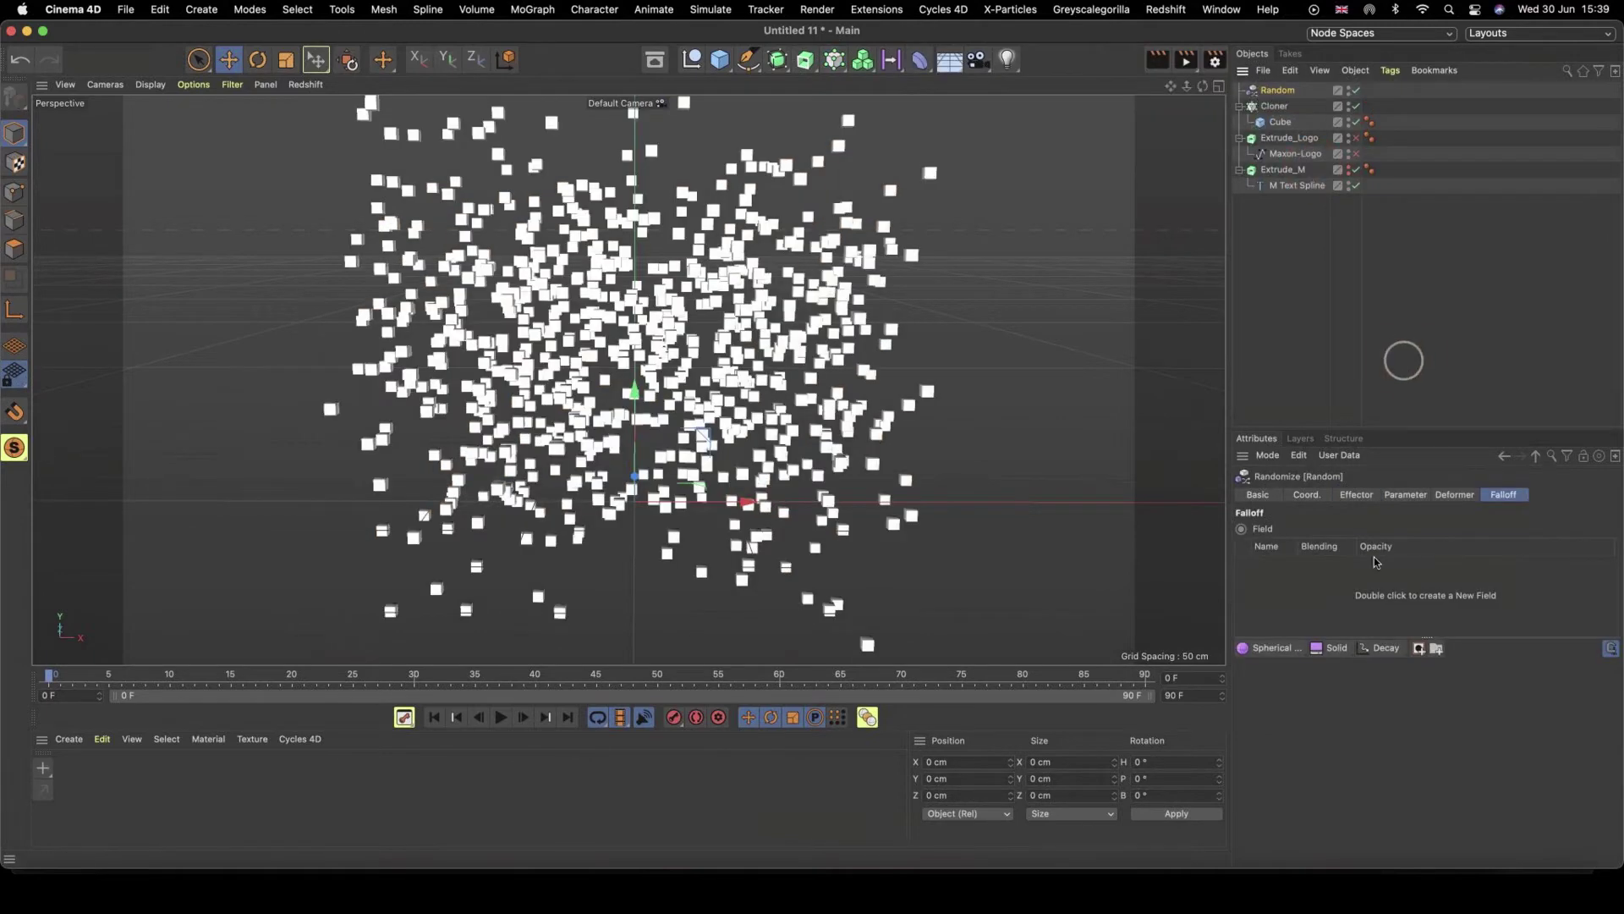
click(1404, 495)
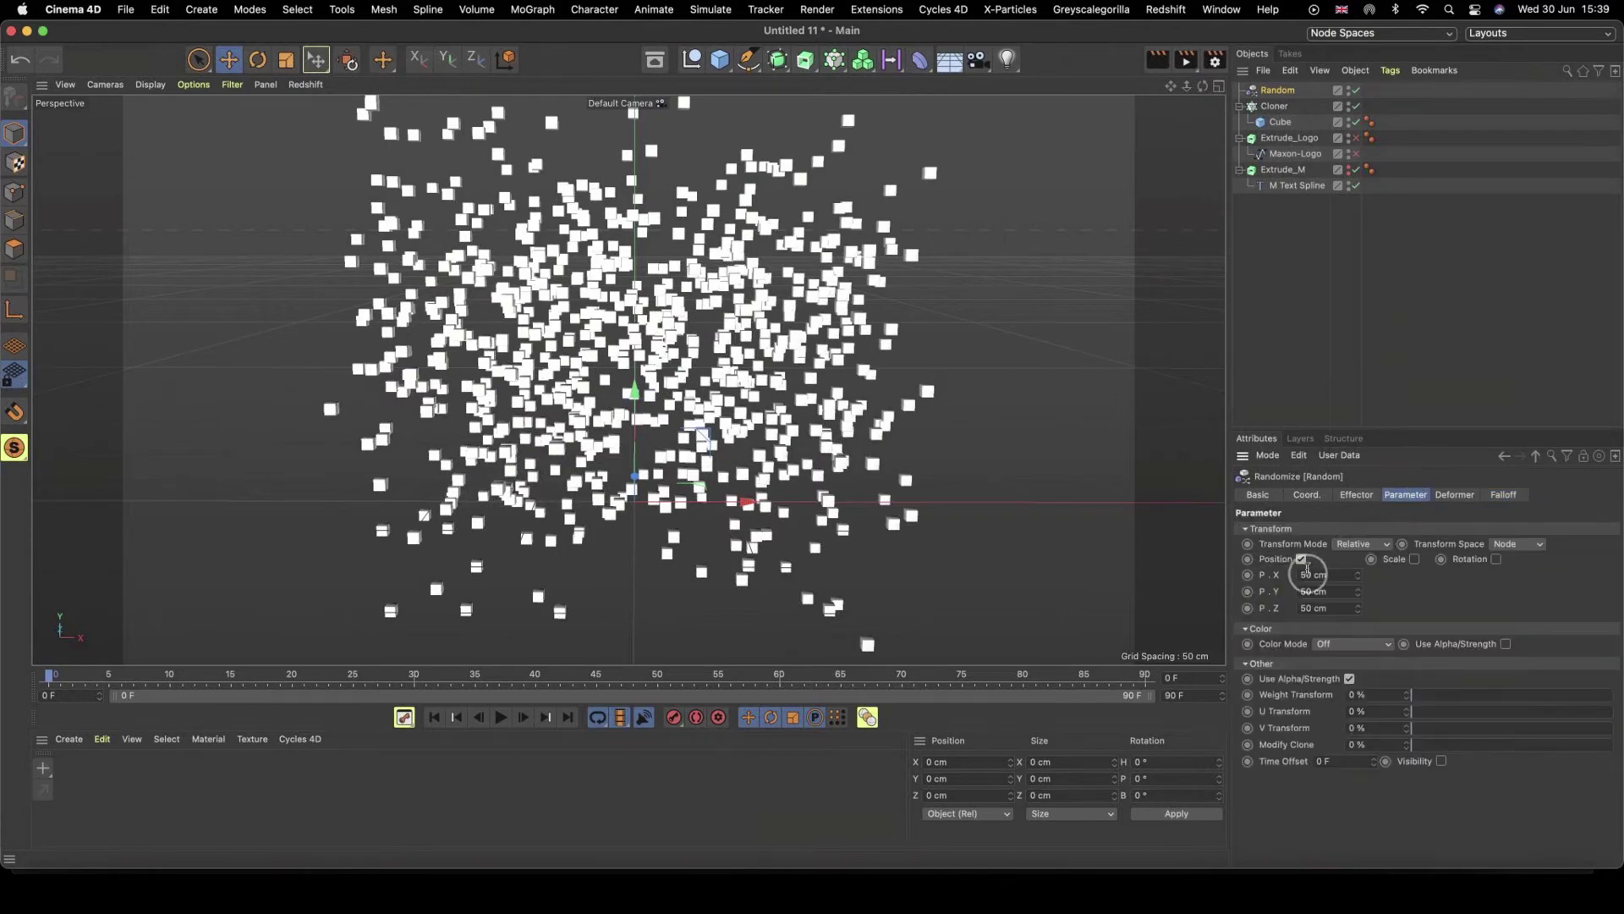
click(1301, 559)
click(1373, 560)
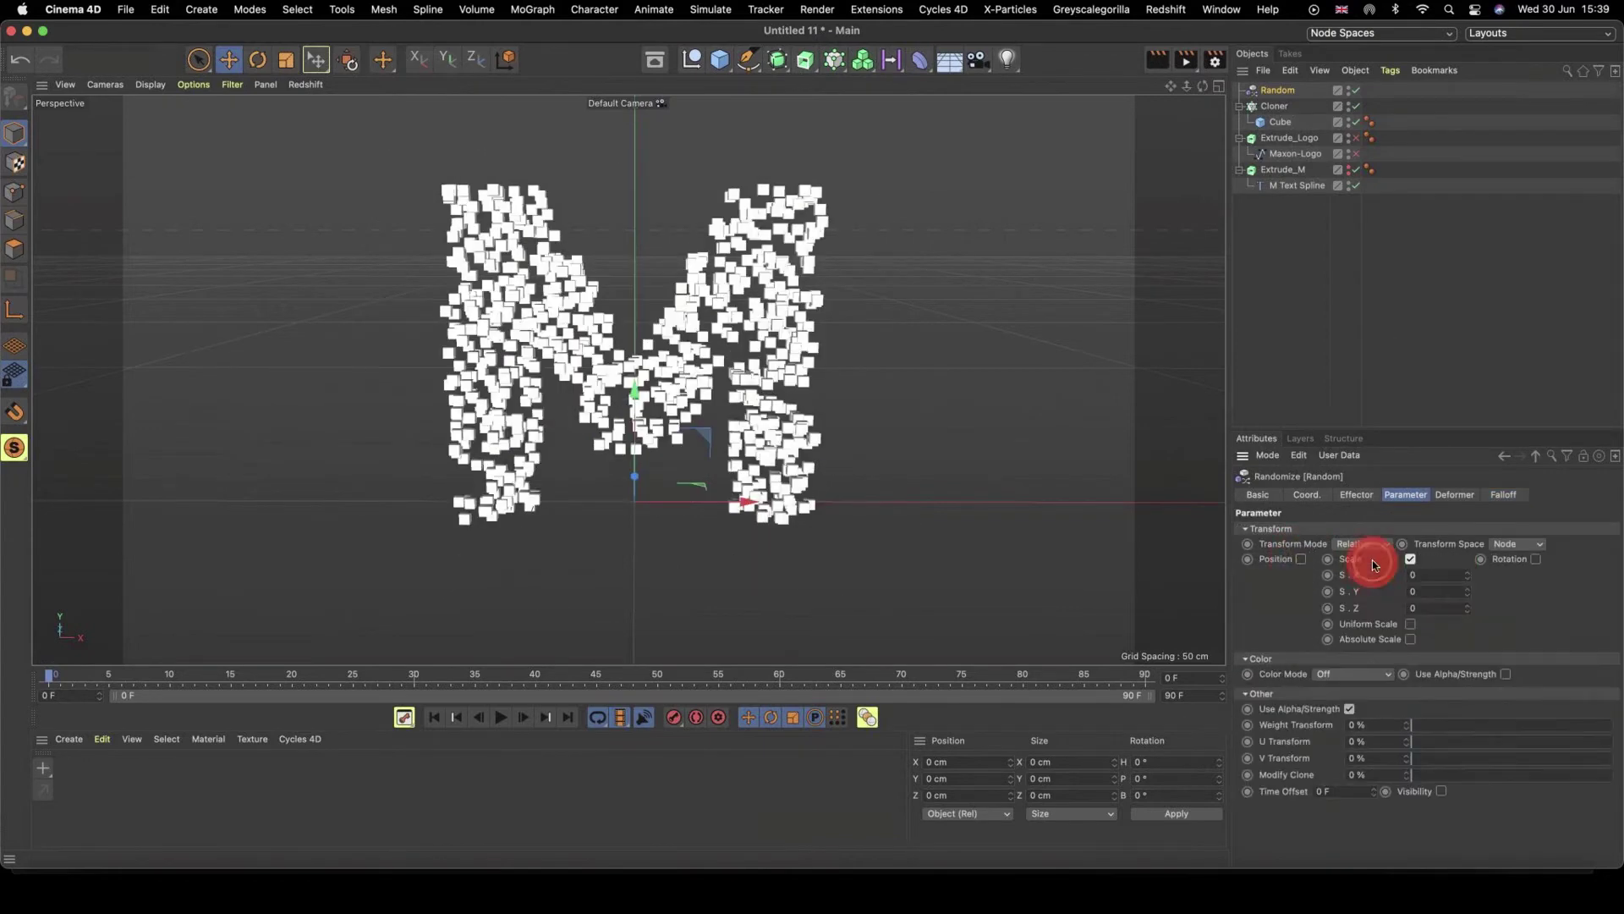
click(1410, 624)
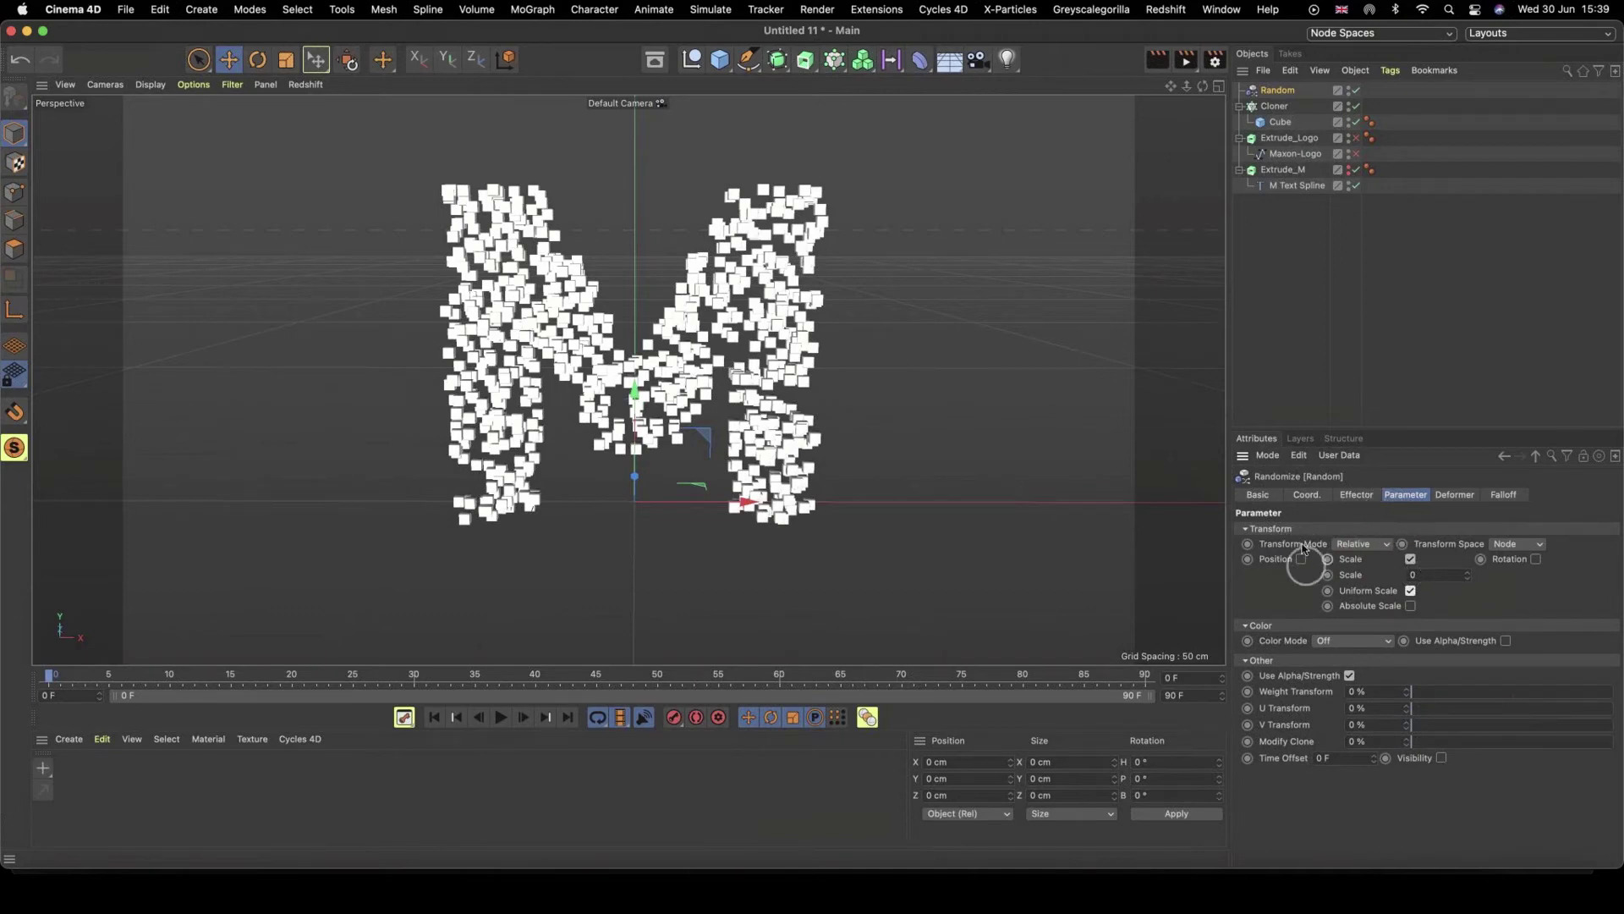
click(1425, 575)
key(BackSpace)
text(1)
key(Return)
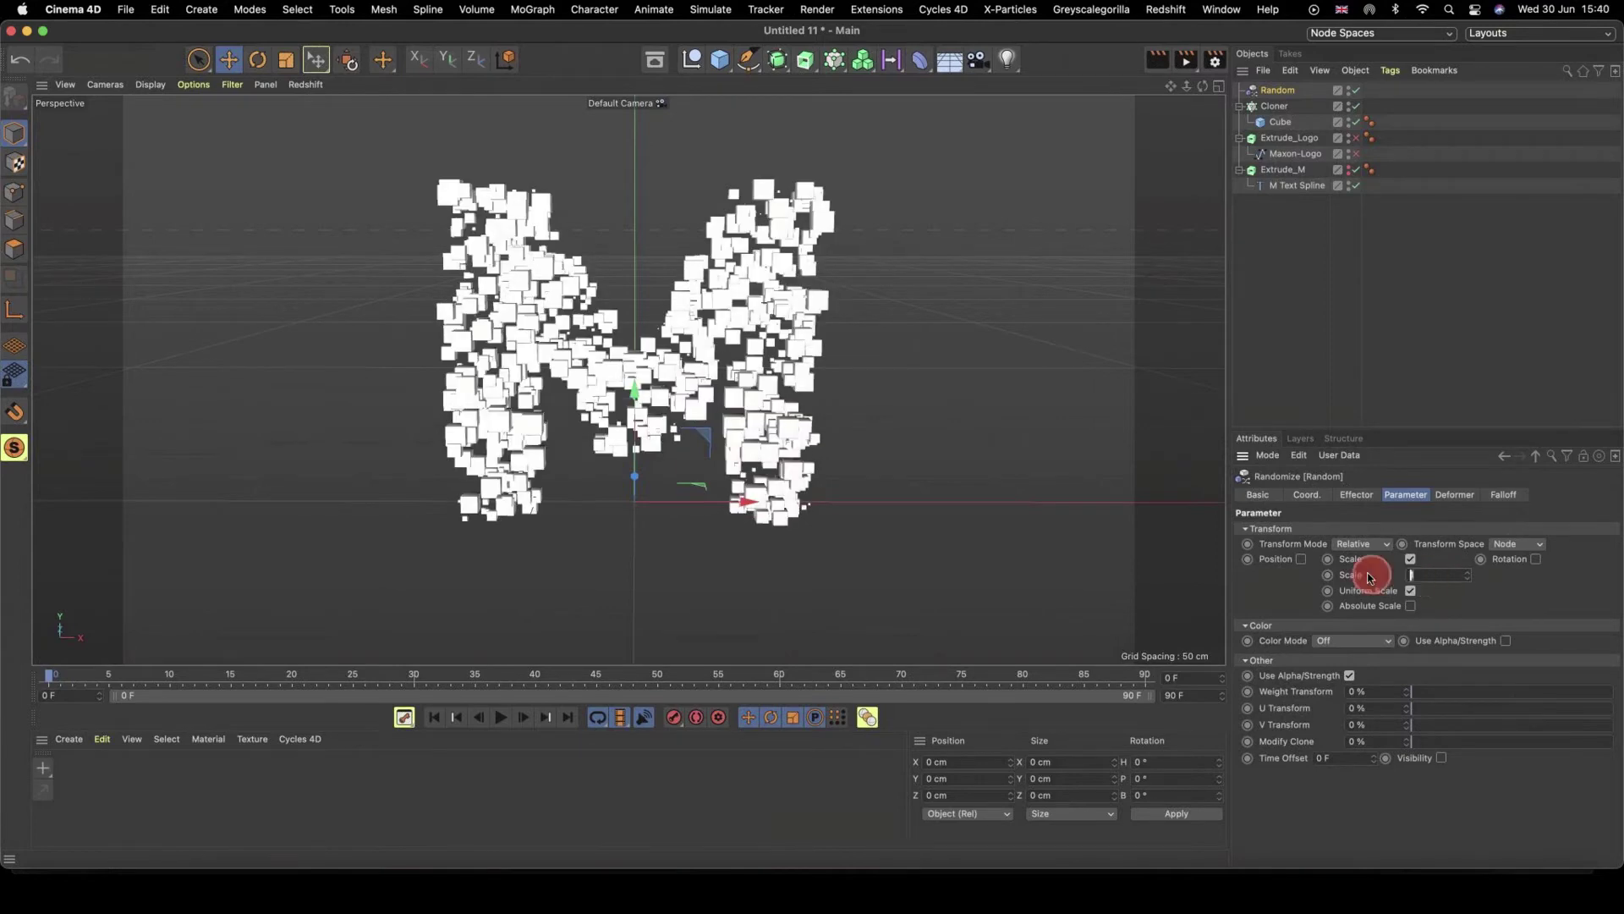
text(0.5)
key(Return)
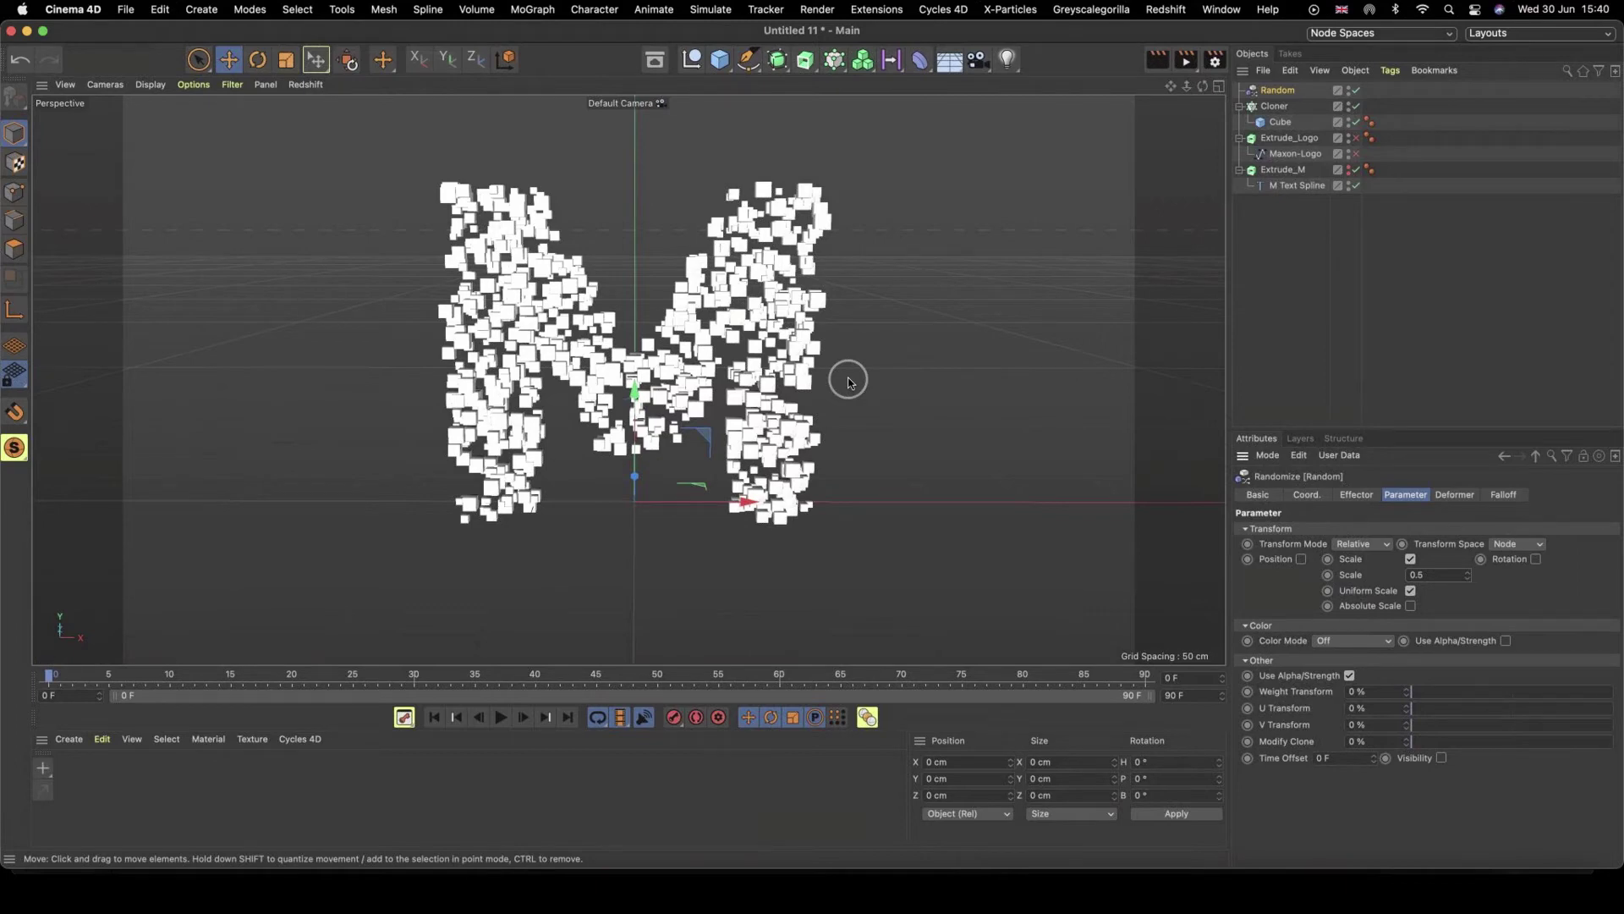
- Re-enable Extrude_Logo and the Maxon-Logo spline so the hexagon logo reappears around the M
click(1289, 110)
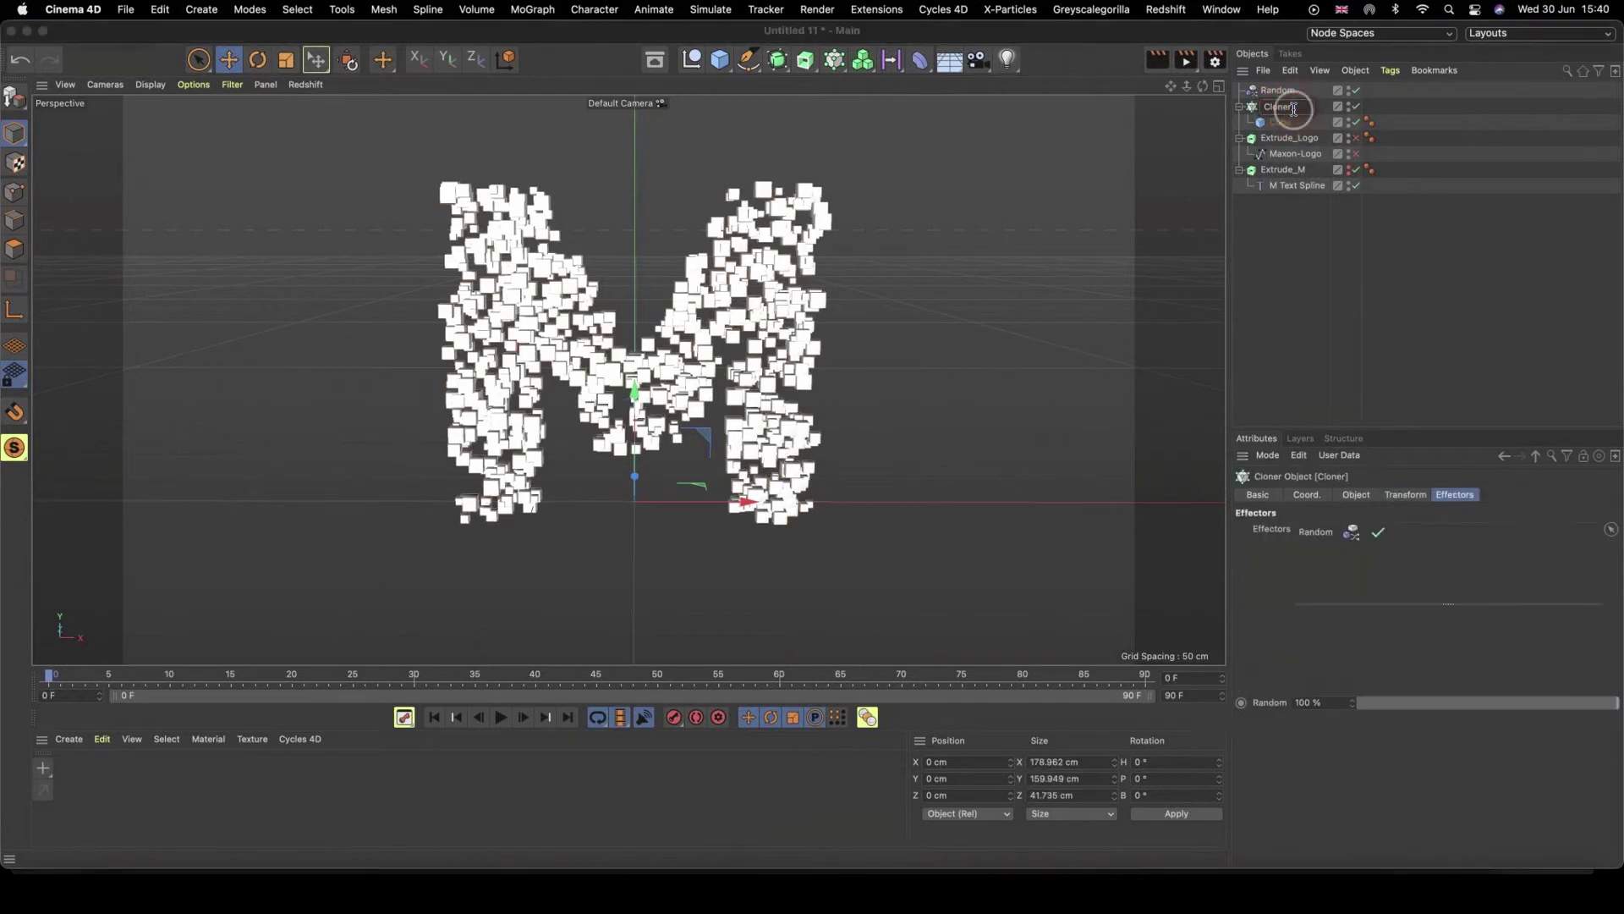
click(1284, 250)
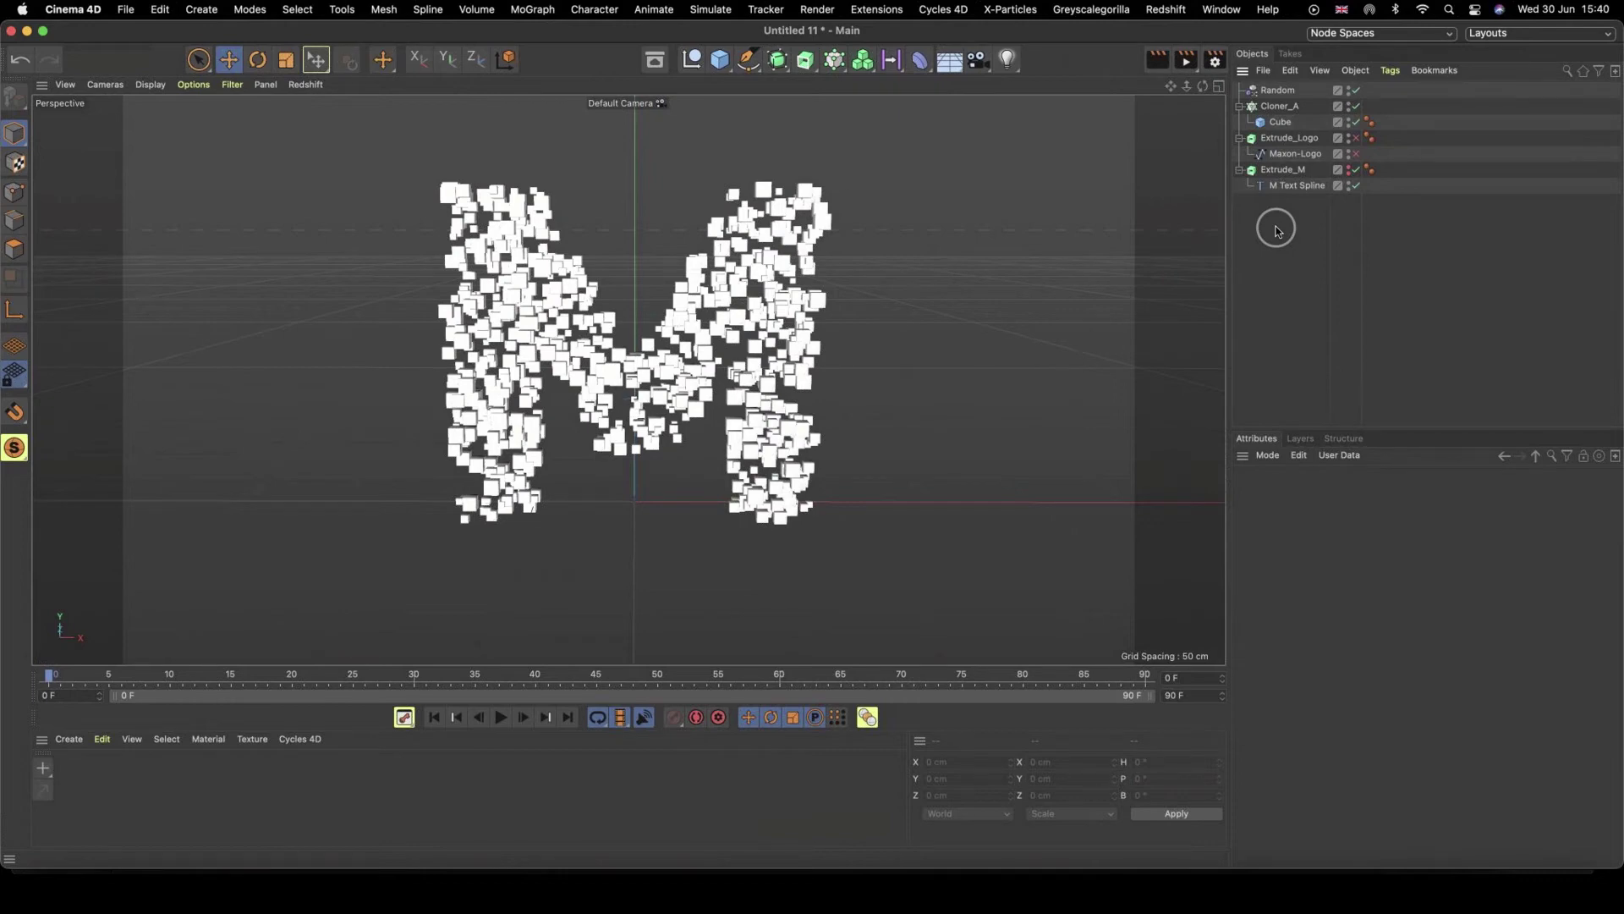
click(1356, 138)
click(1358, 154)
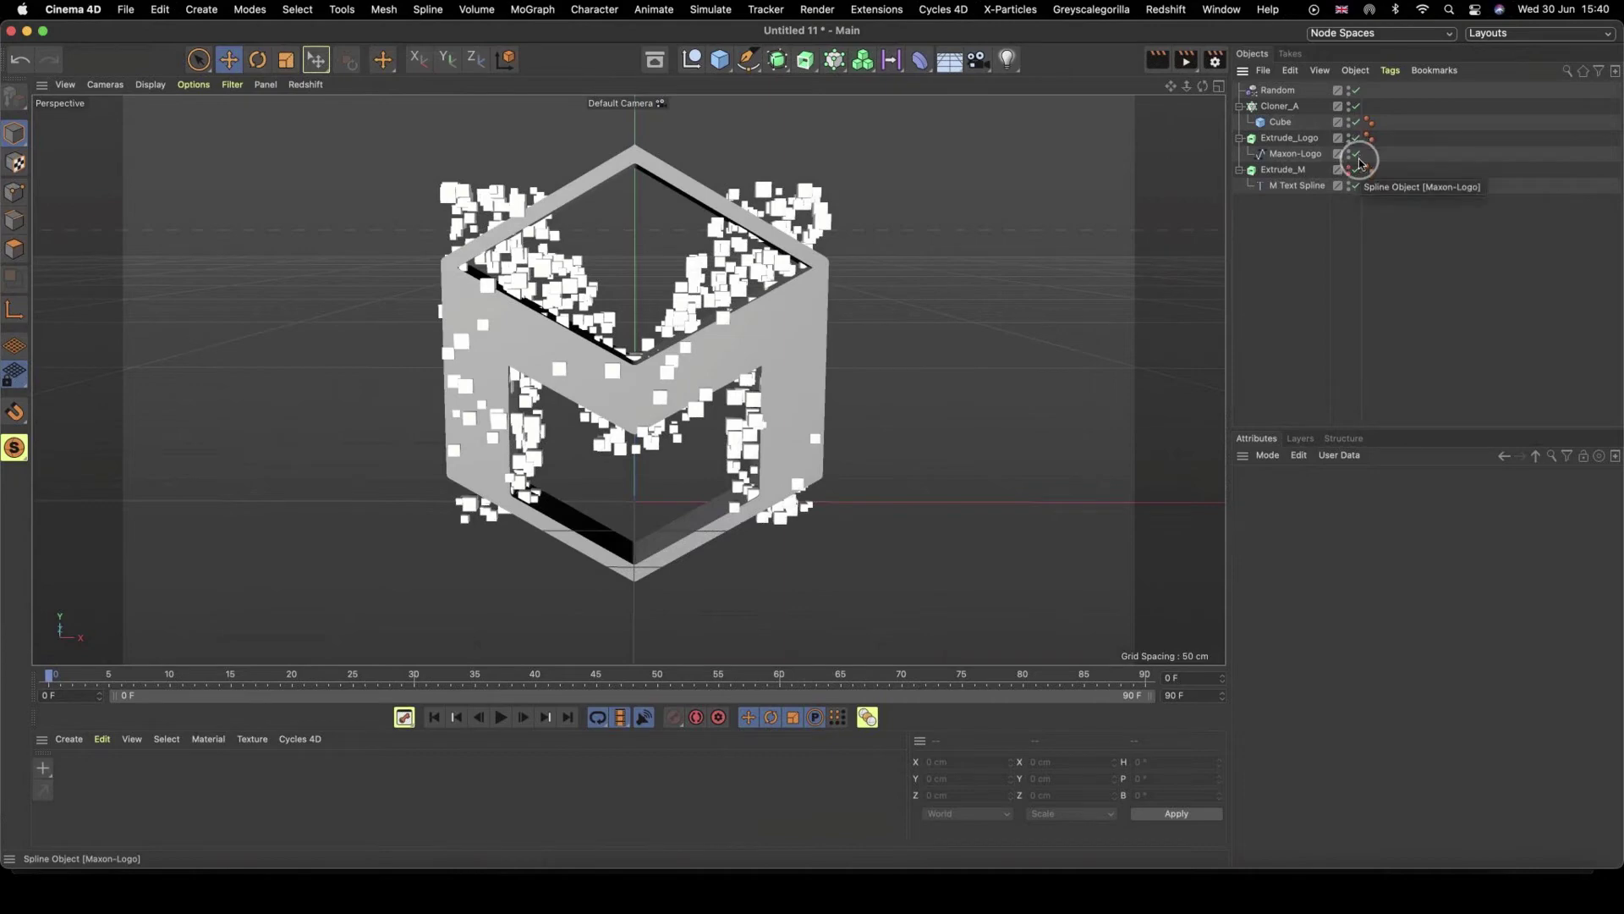
- Hide Cloner_A's clones and duplicate Cloner_A to the top of the Object Manager
click(1351, 110)
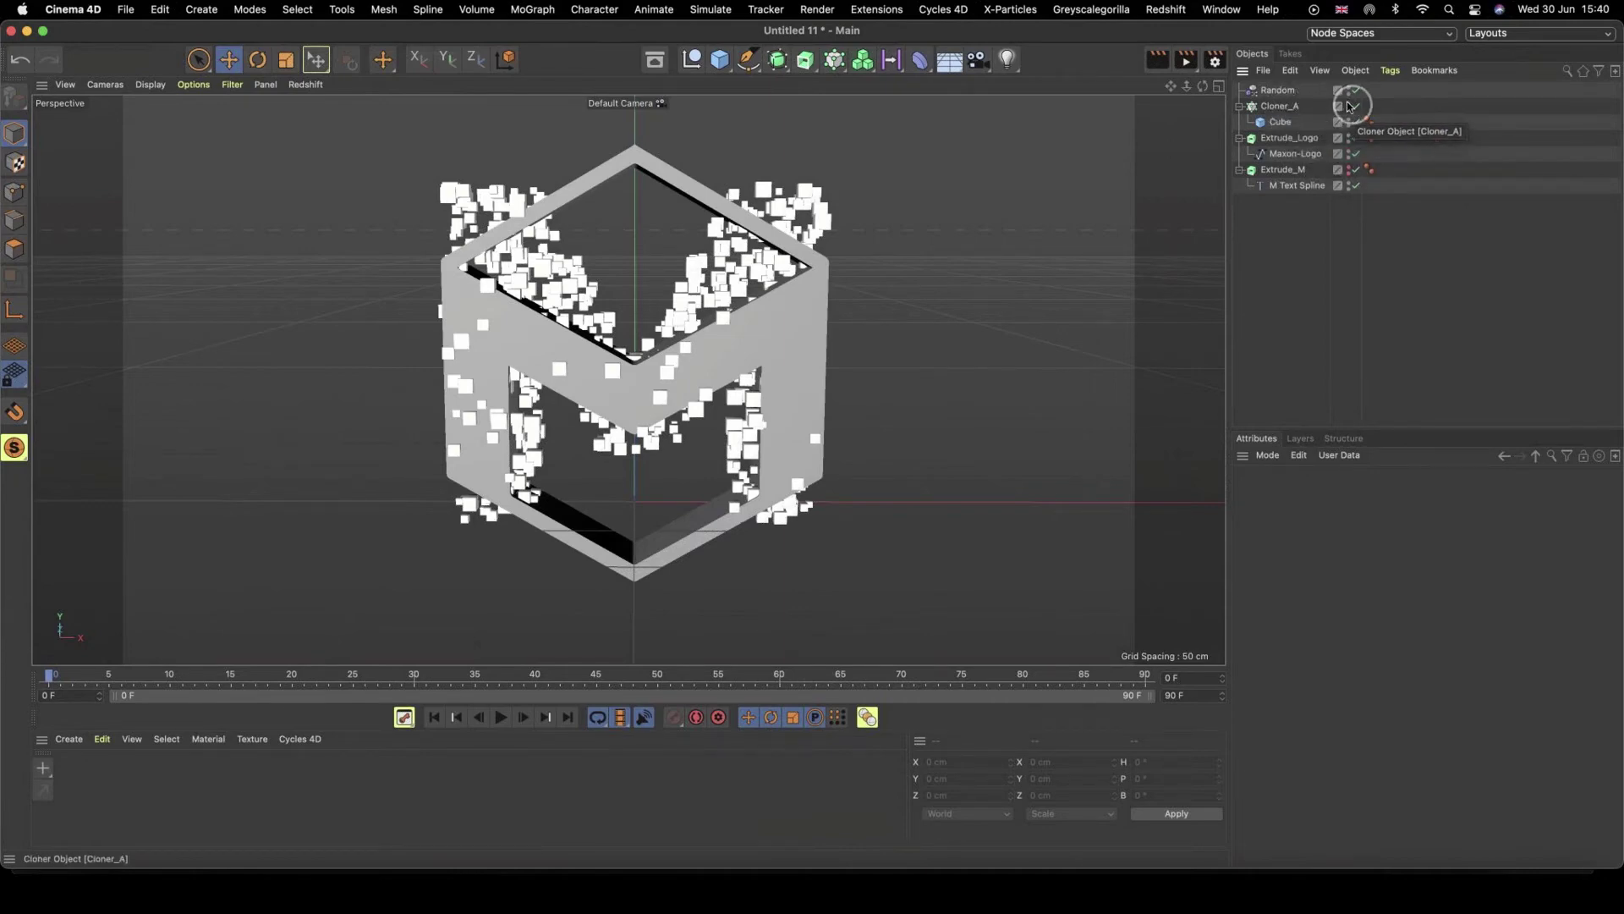
drag(1351, 103, 1357, 124)
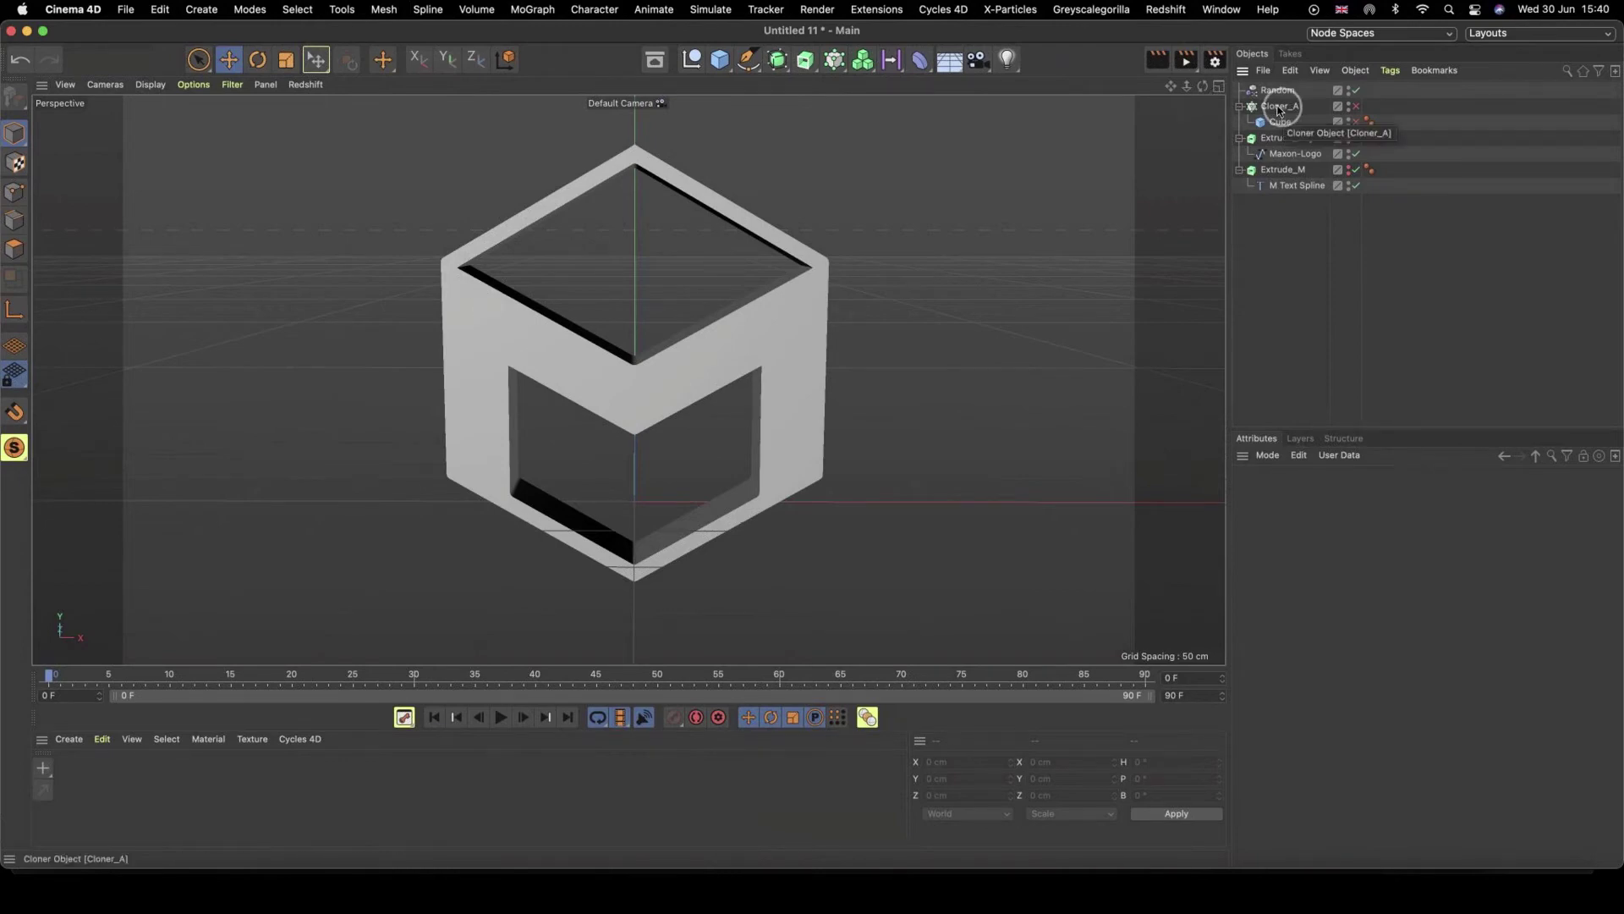
click(1281, 108)
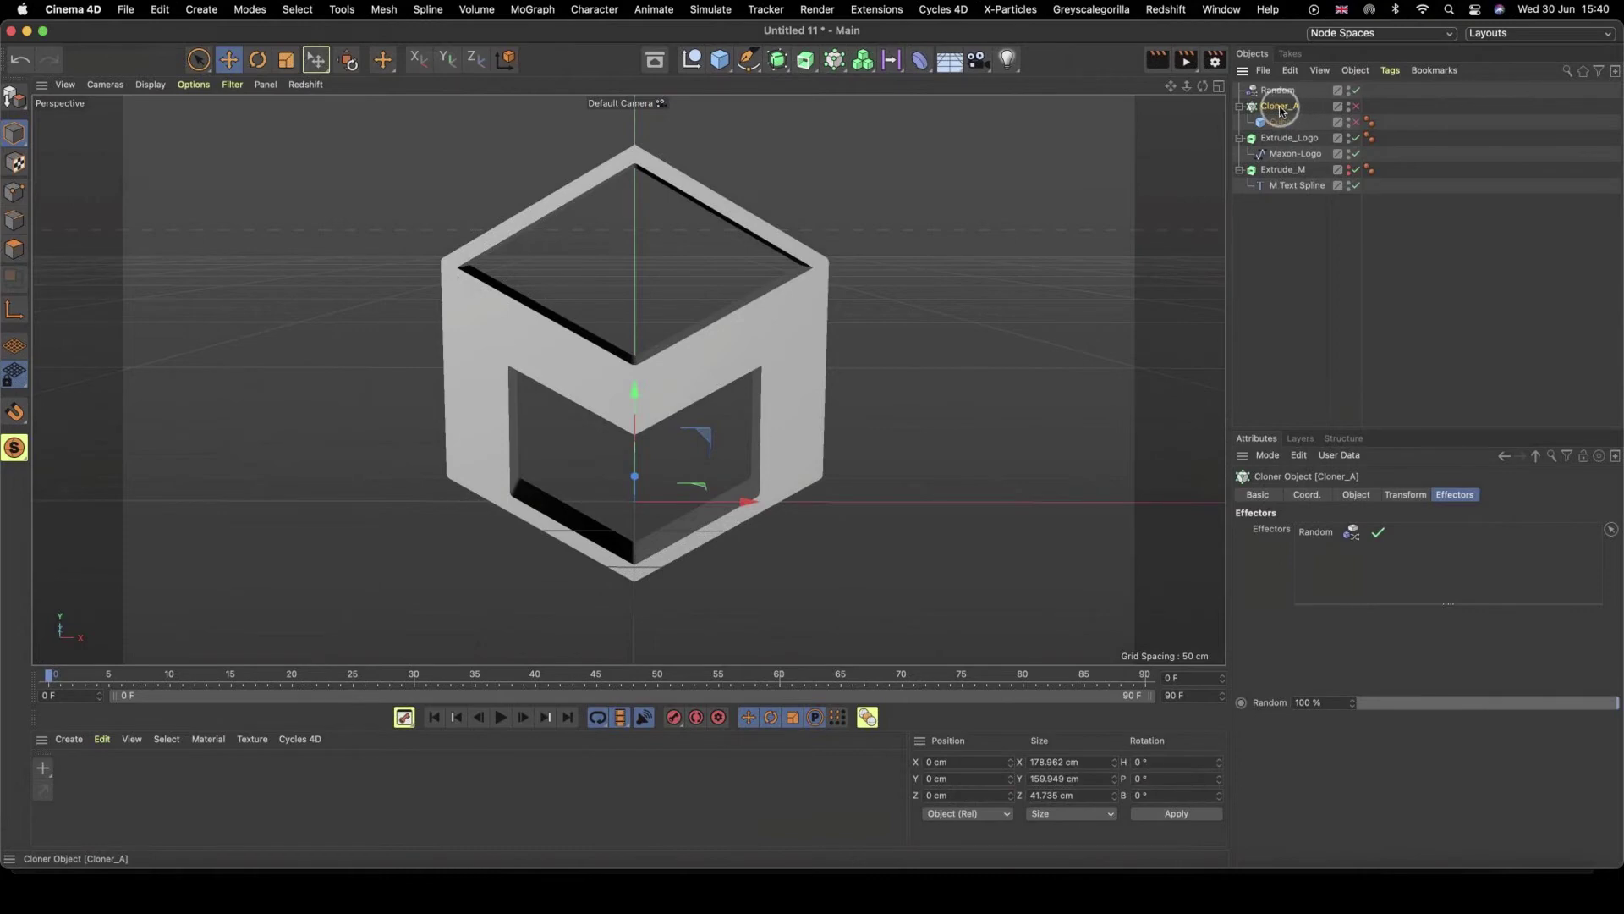
drag(1290, 110, 1281, 88)
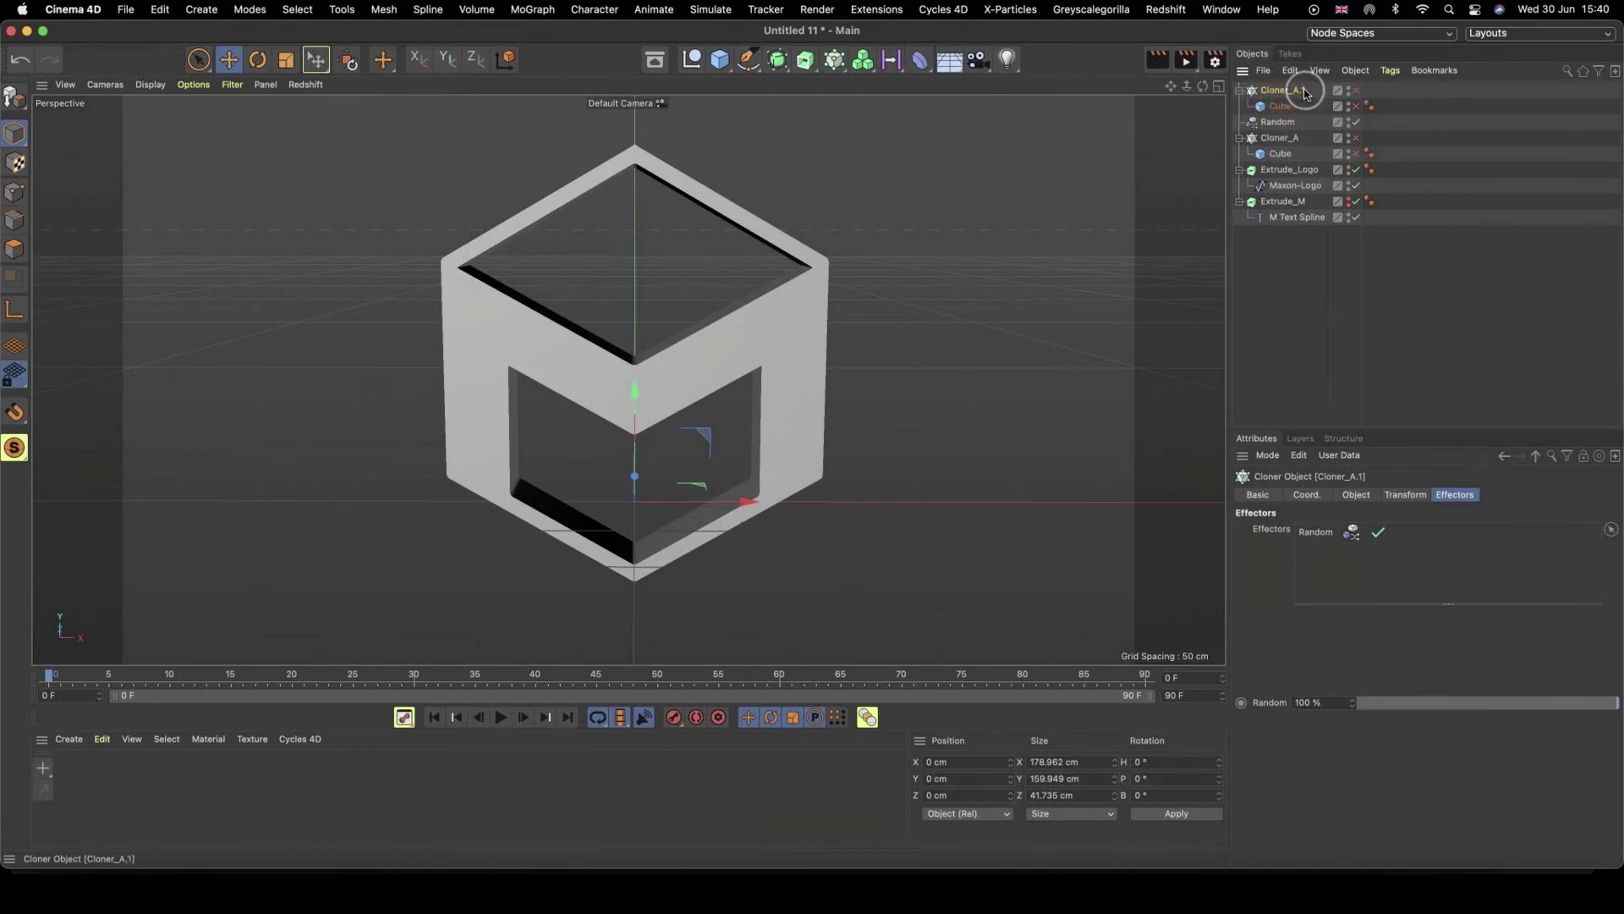
- Rename the copy to Cloner_B and switch it on so its clones show
double_click(1304, 91)
text(Cloner_AB)
key(BackSpace)
key(BackSpace)
text(_B)
key(Return)
click(1356, 91)
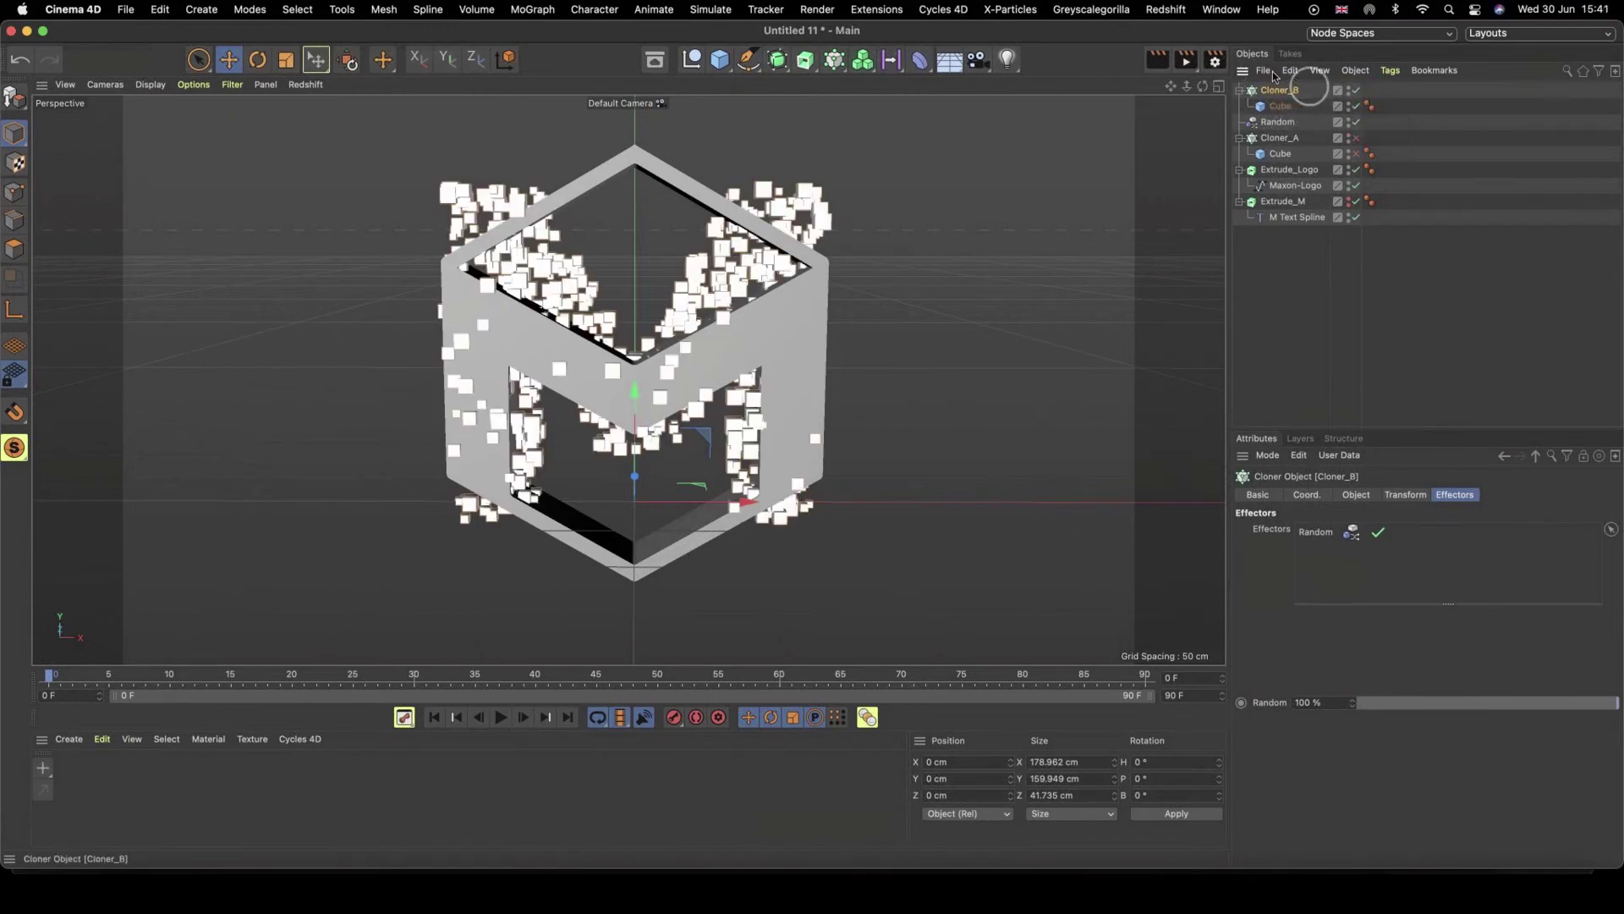
- Make Cloner_B clone onto Extrude_Logo and hide the solid logo extrusion
click(1354, 494)
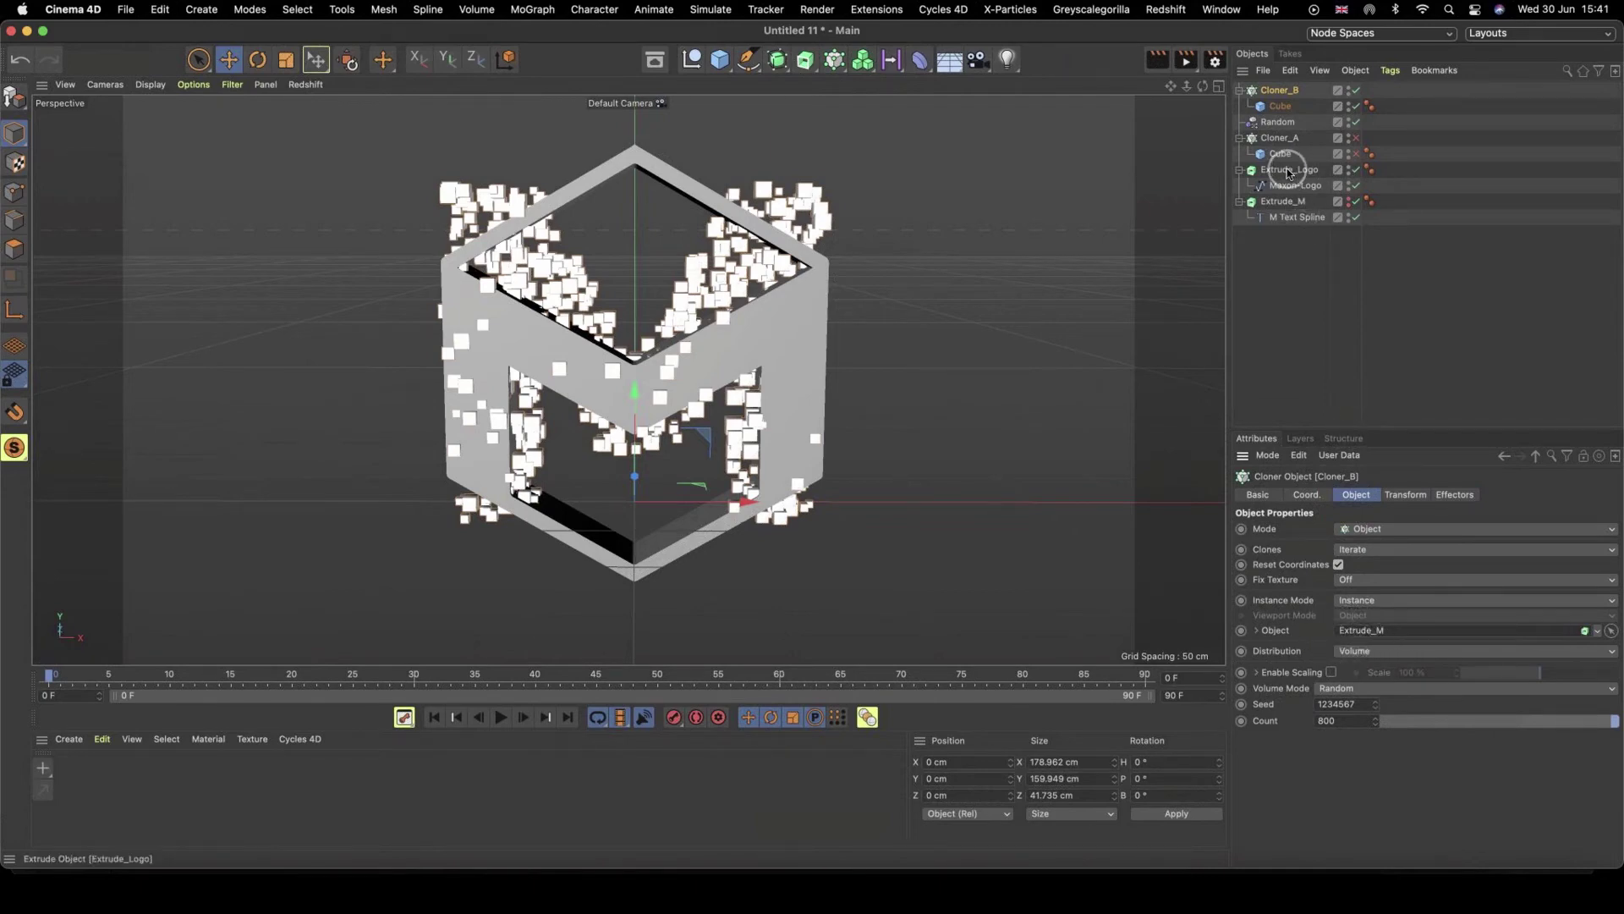
drag(1286, 169, 1370, 630)
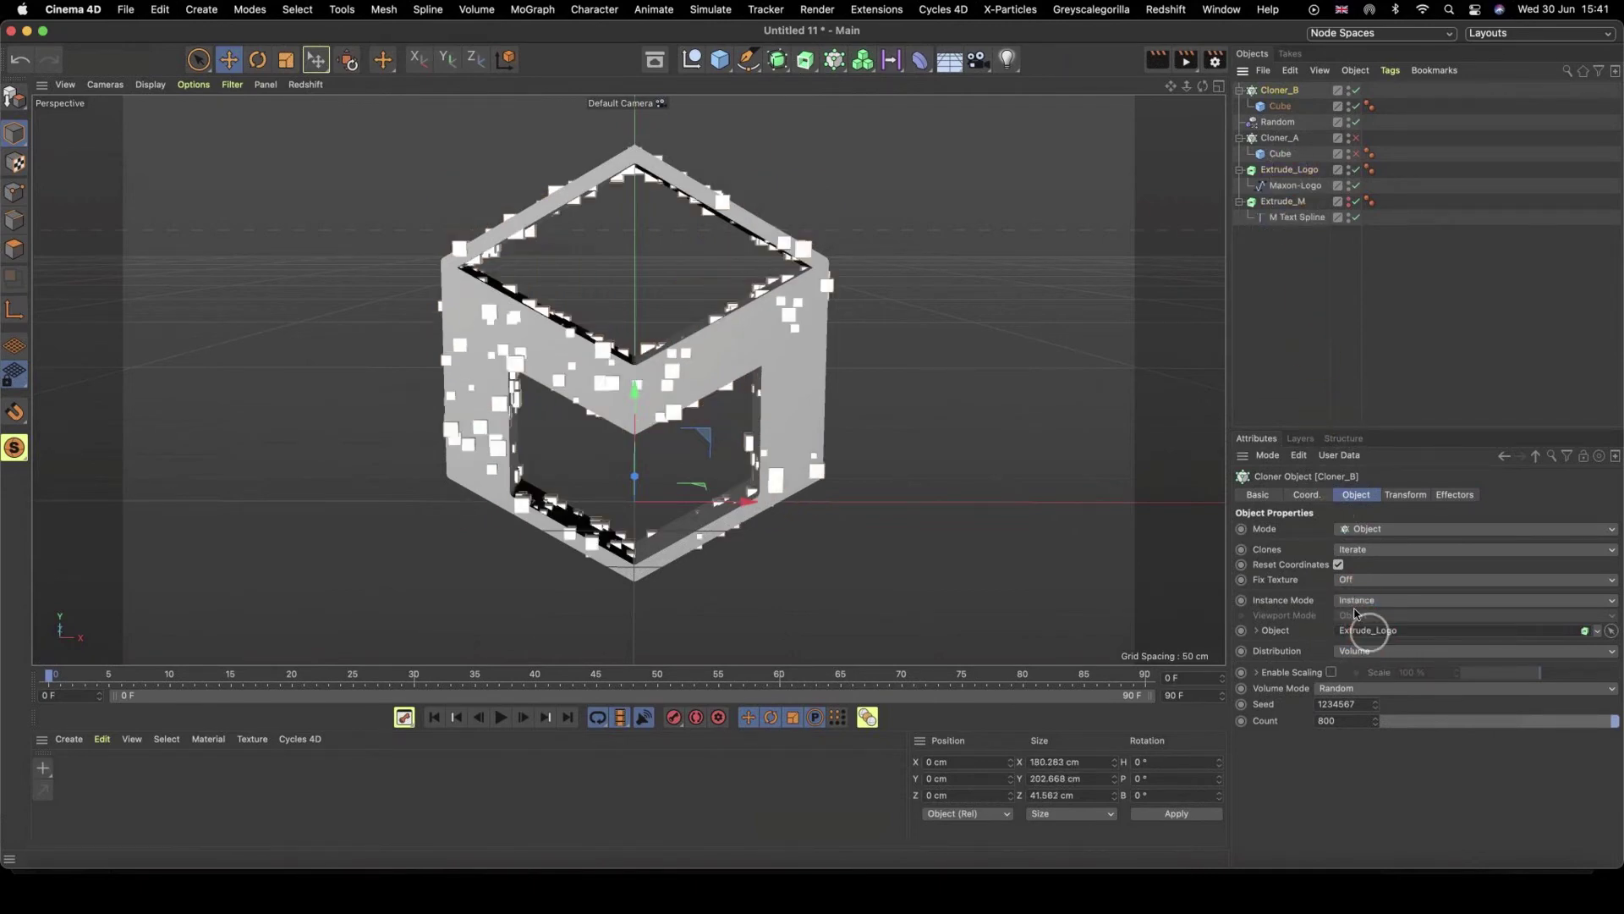
click(1350, 174)
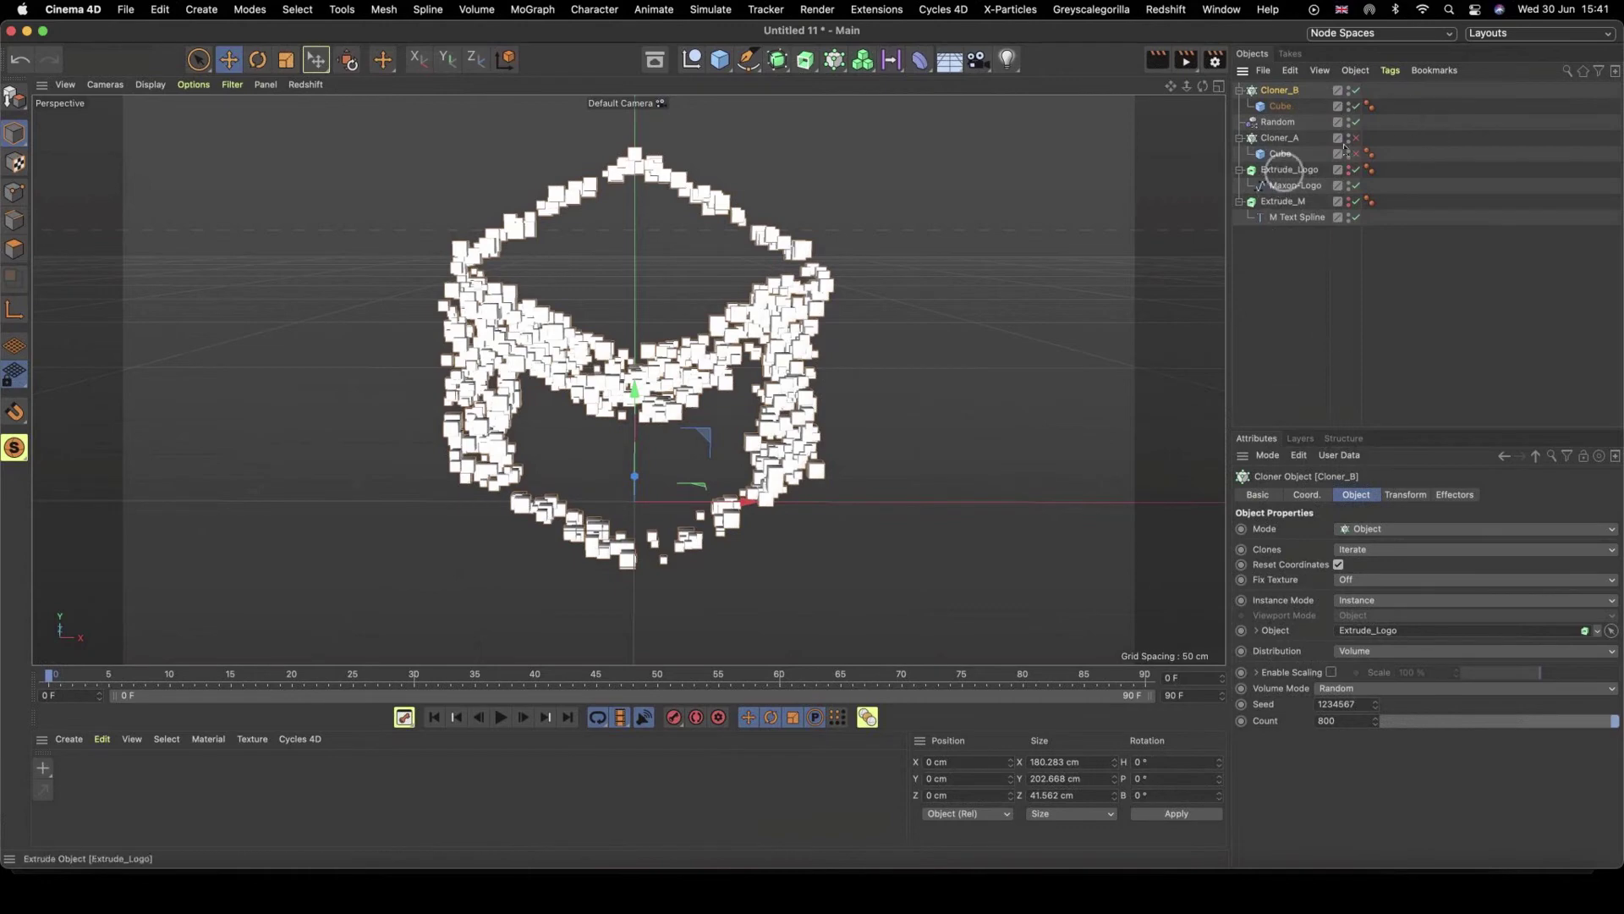
- Disable Cloner_A and keep Cloner_B enabled so only the logo-shaped cubes show
click(1352, 140)
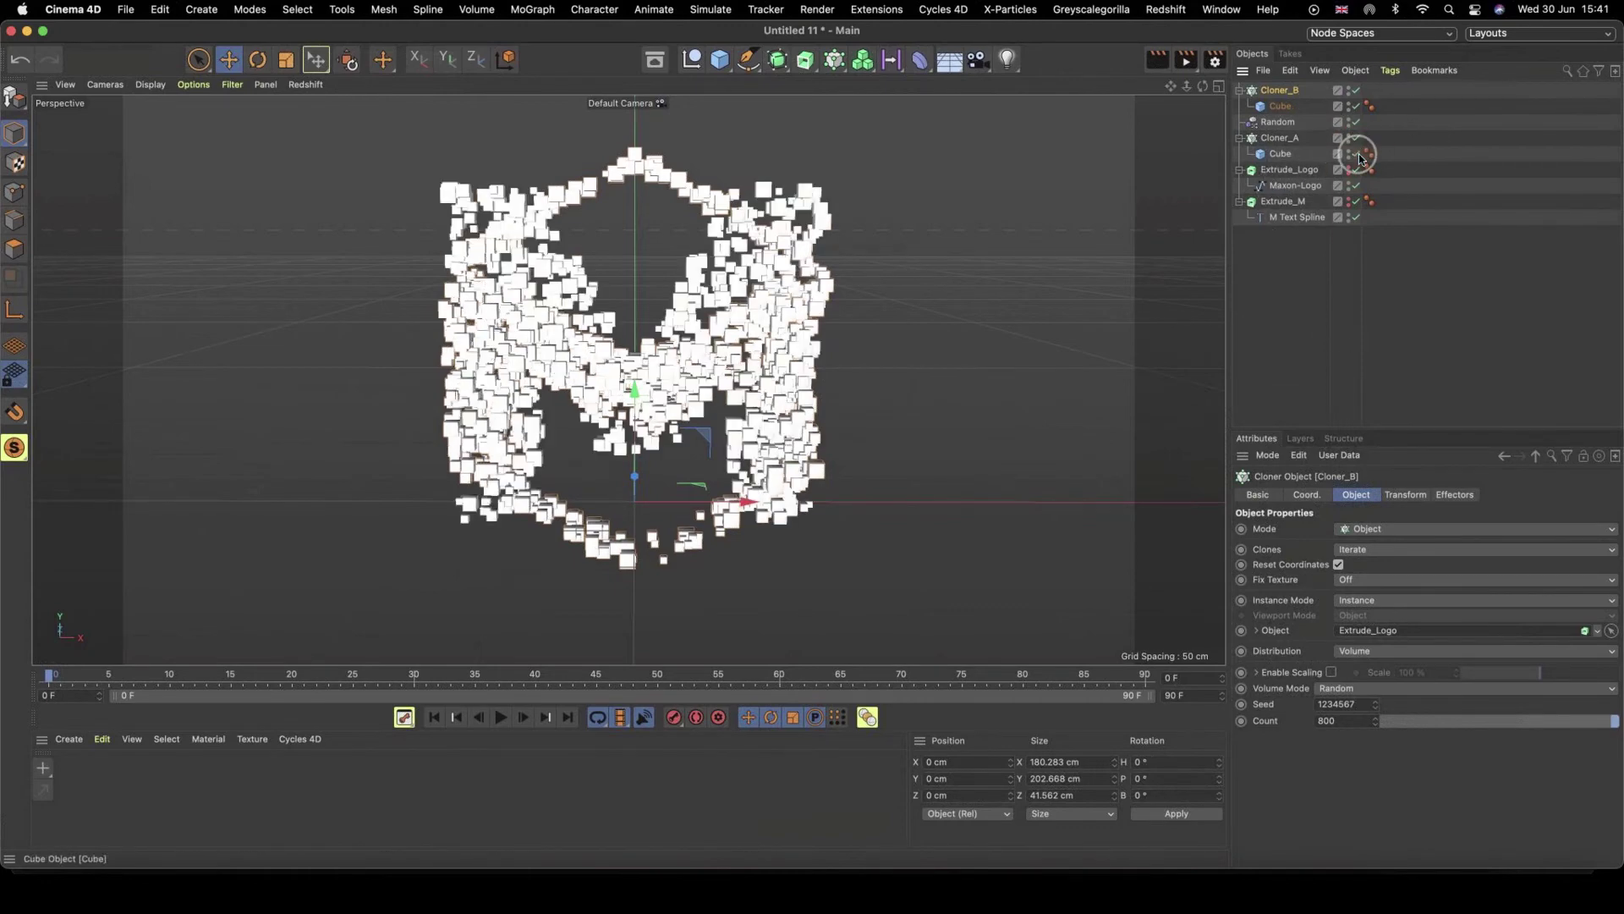
click(1357, 108)
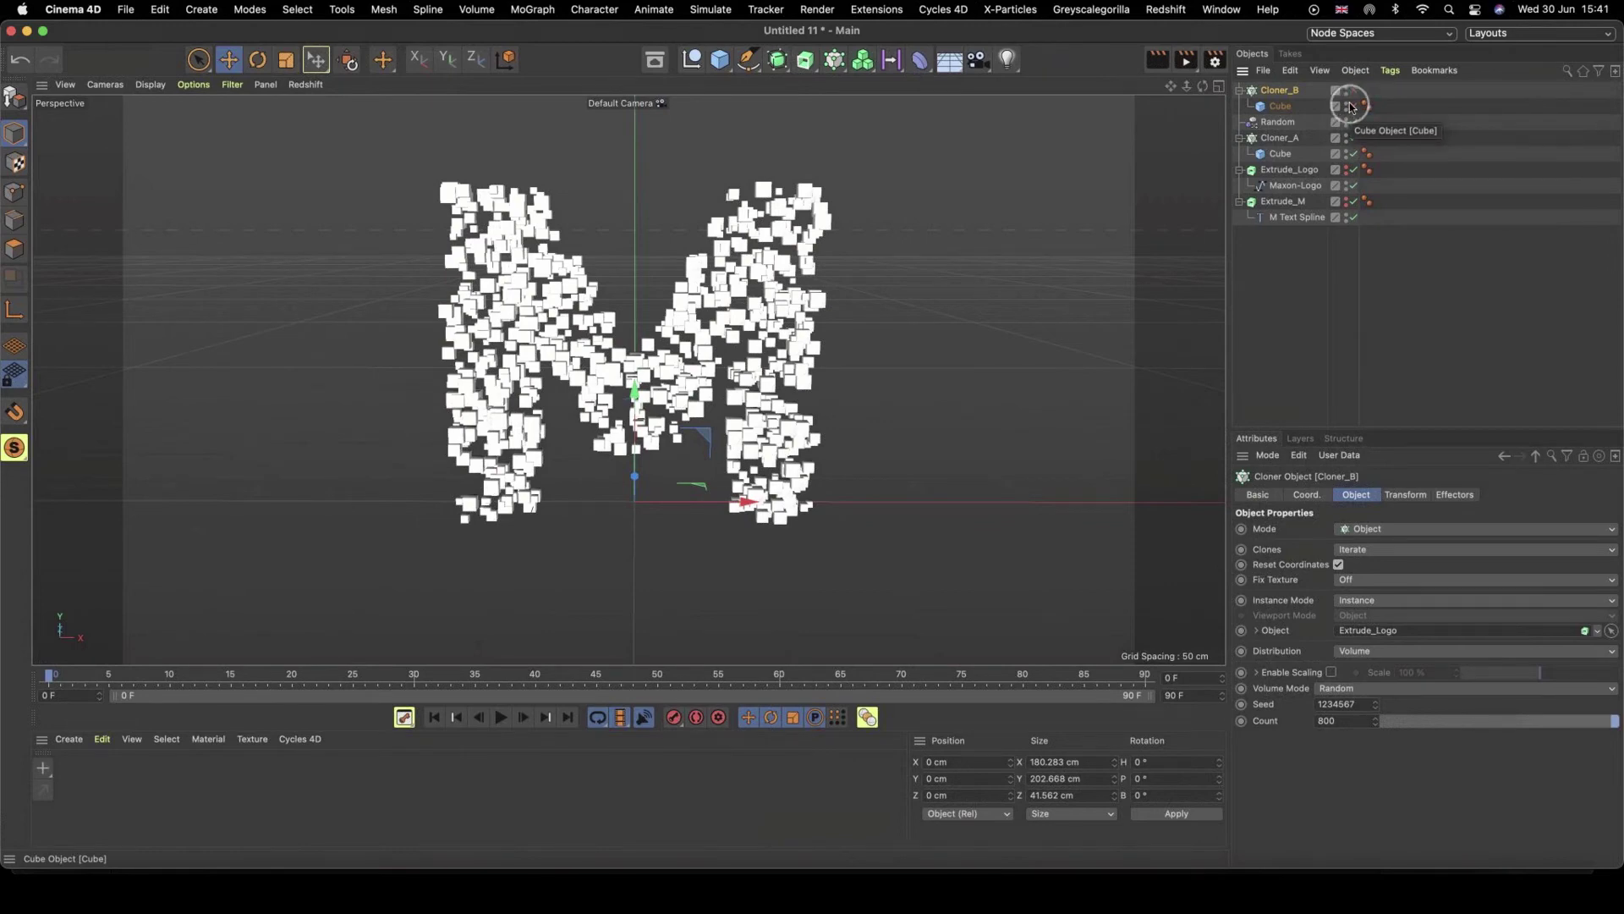
click(1354, 106)
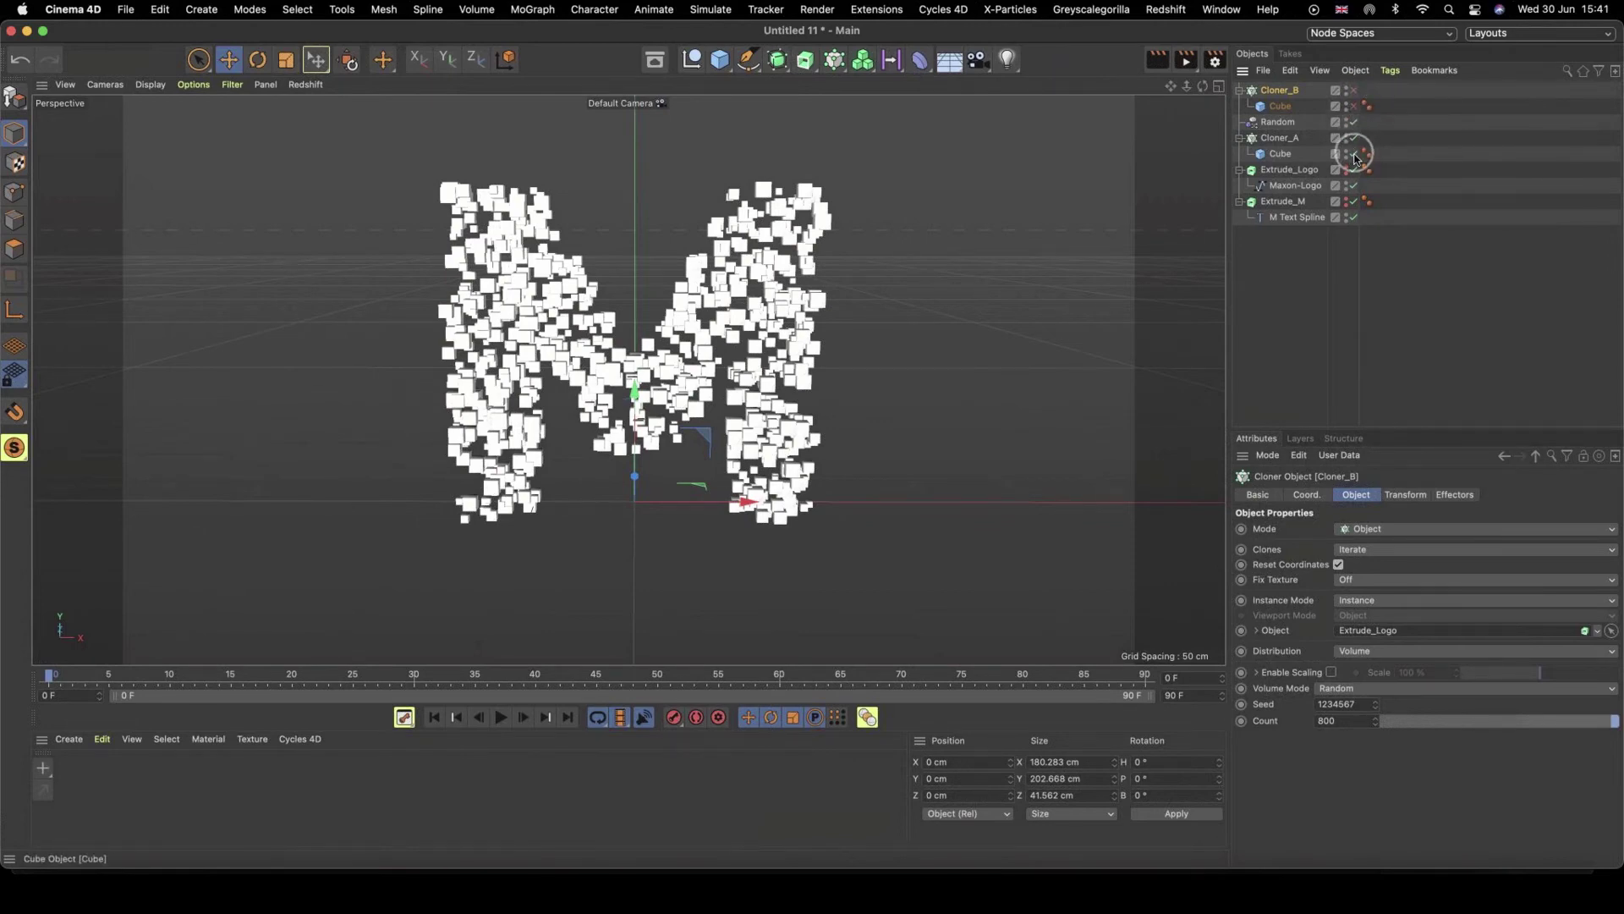
click(1353, 138)
click(1354, 90)
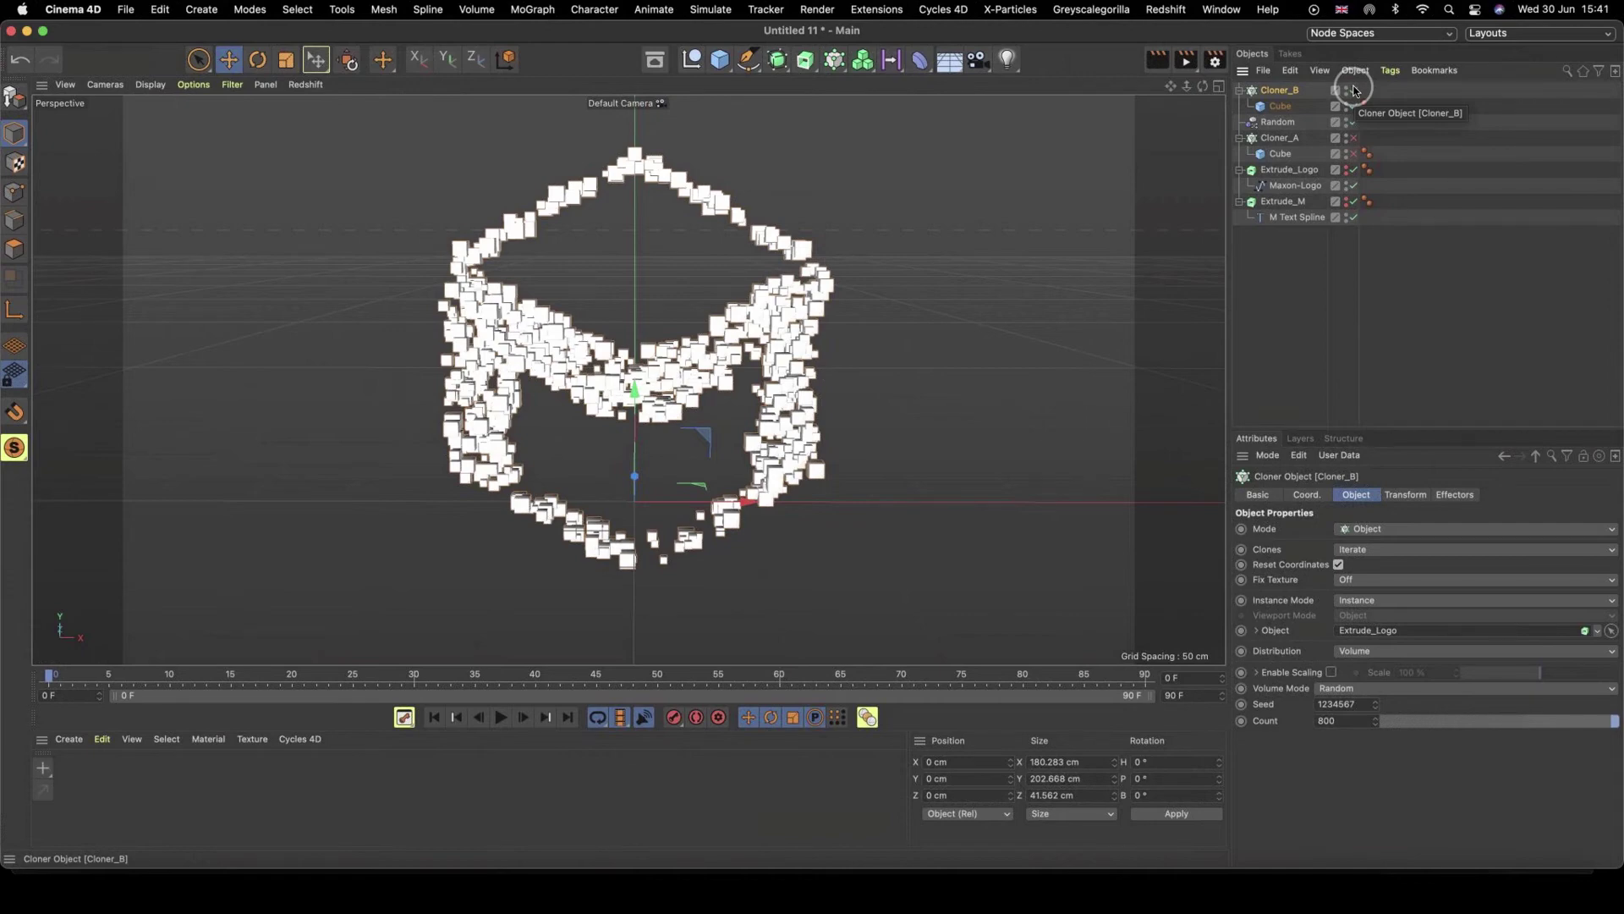
- Enable Cloner_A, disable Cloner_B, and select Cloner_A
click(1354, 140)
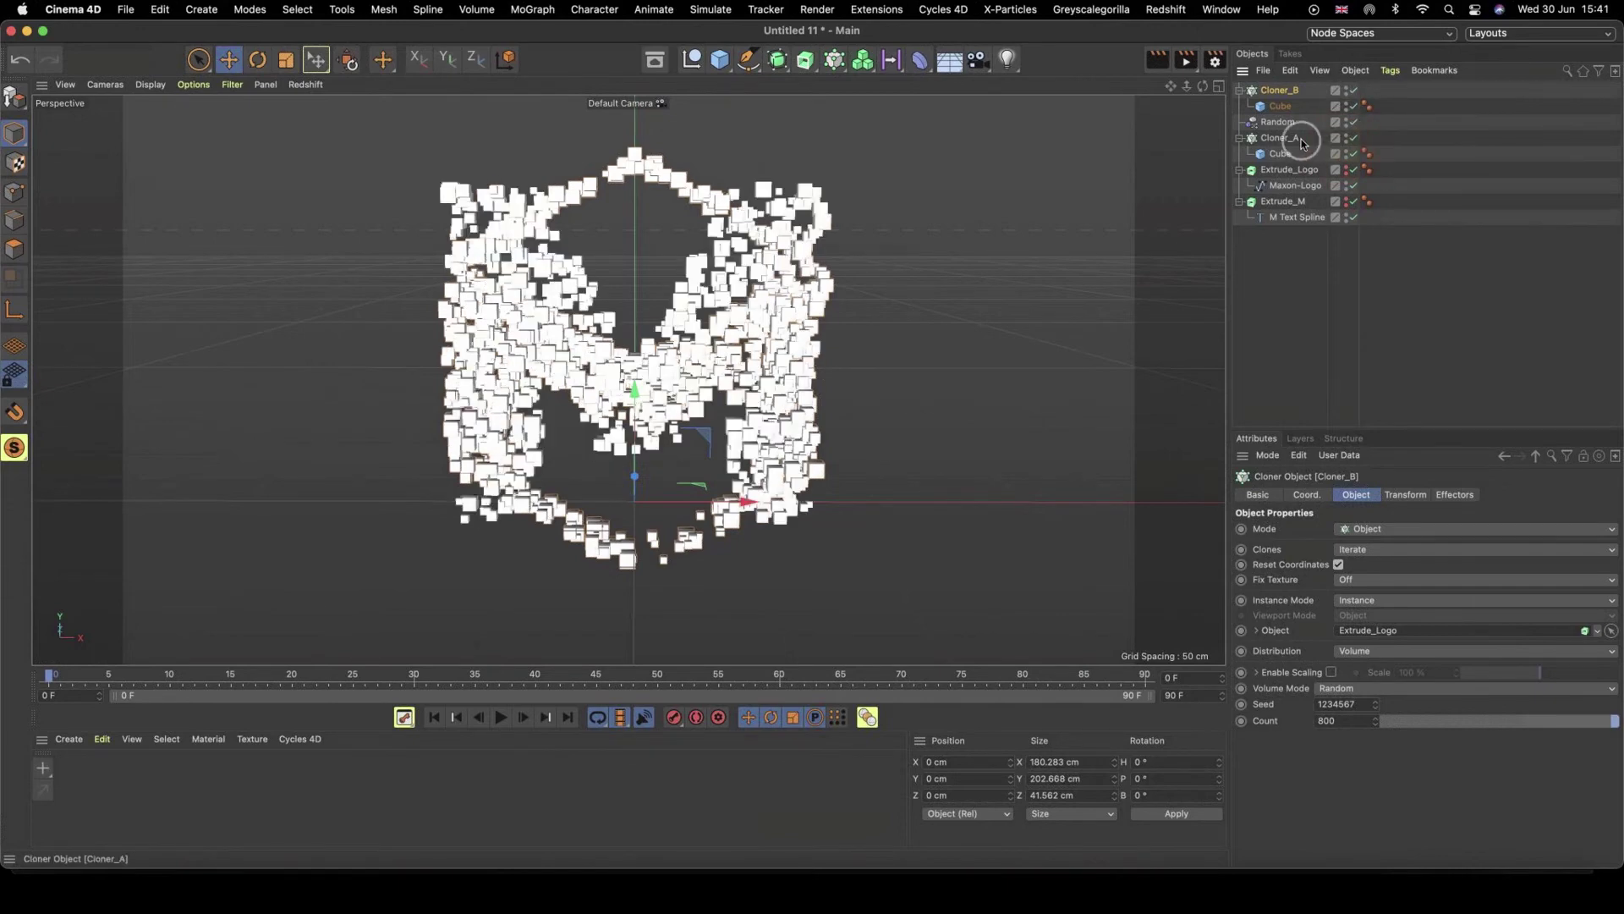
click(1349, 93)
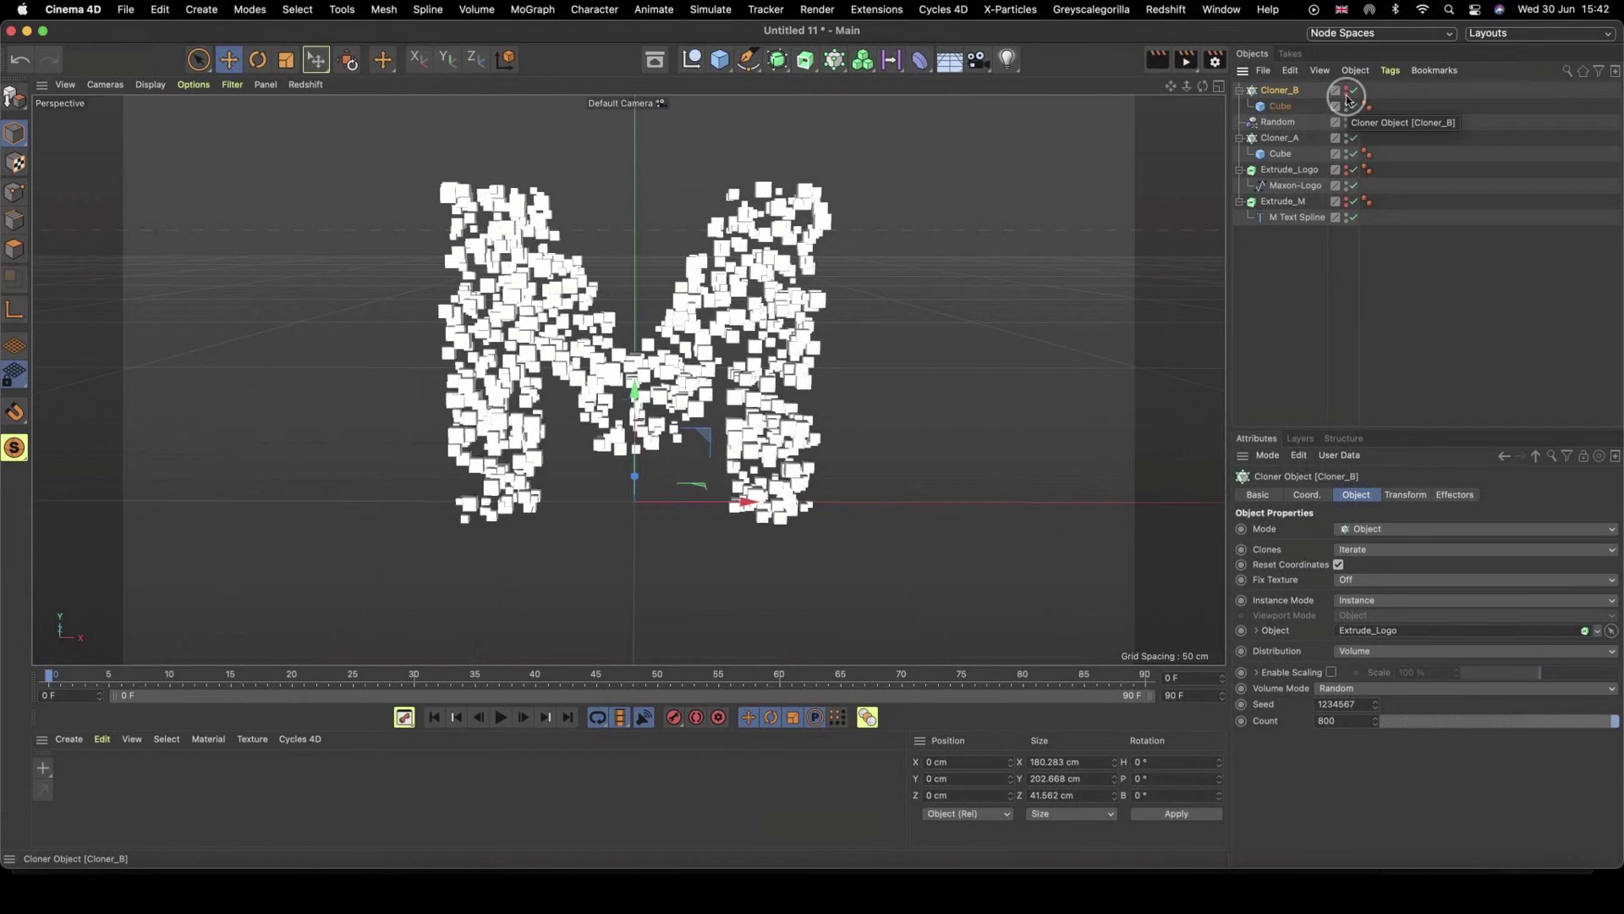
click(1312, 137)
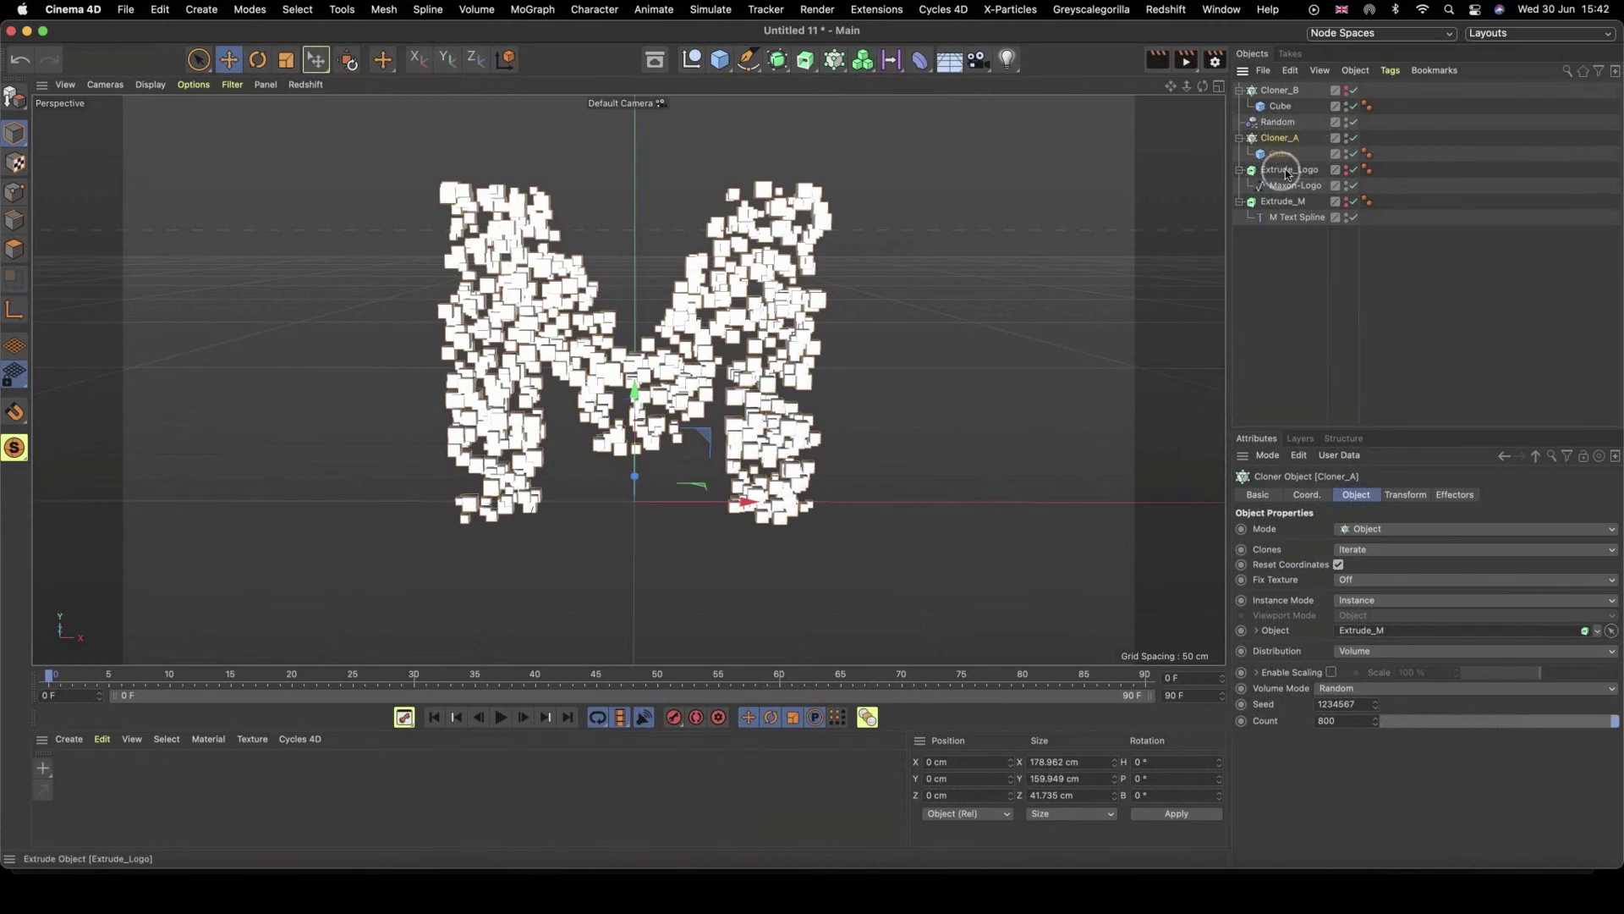
- Add an Inheritance effector targeting Cloner_B with Morph Motion Object enabled
click(835, 59)
drag(835, 69, 1135, 164)
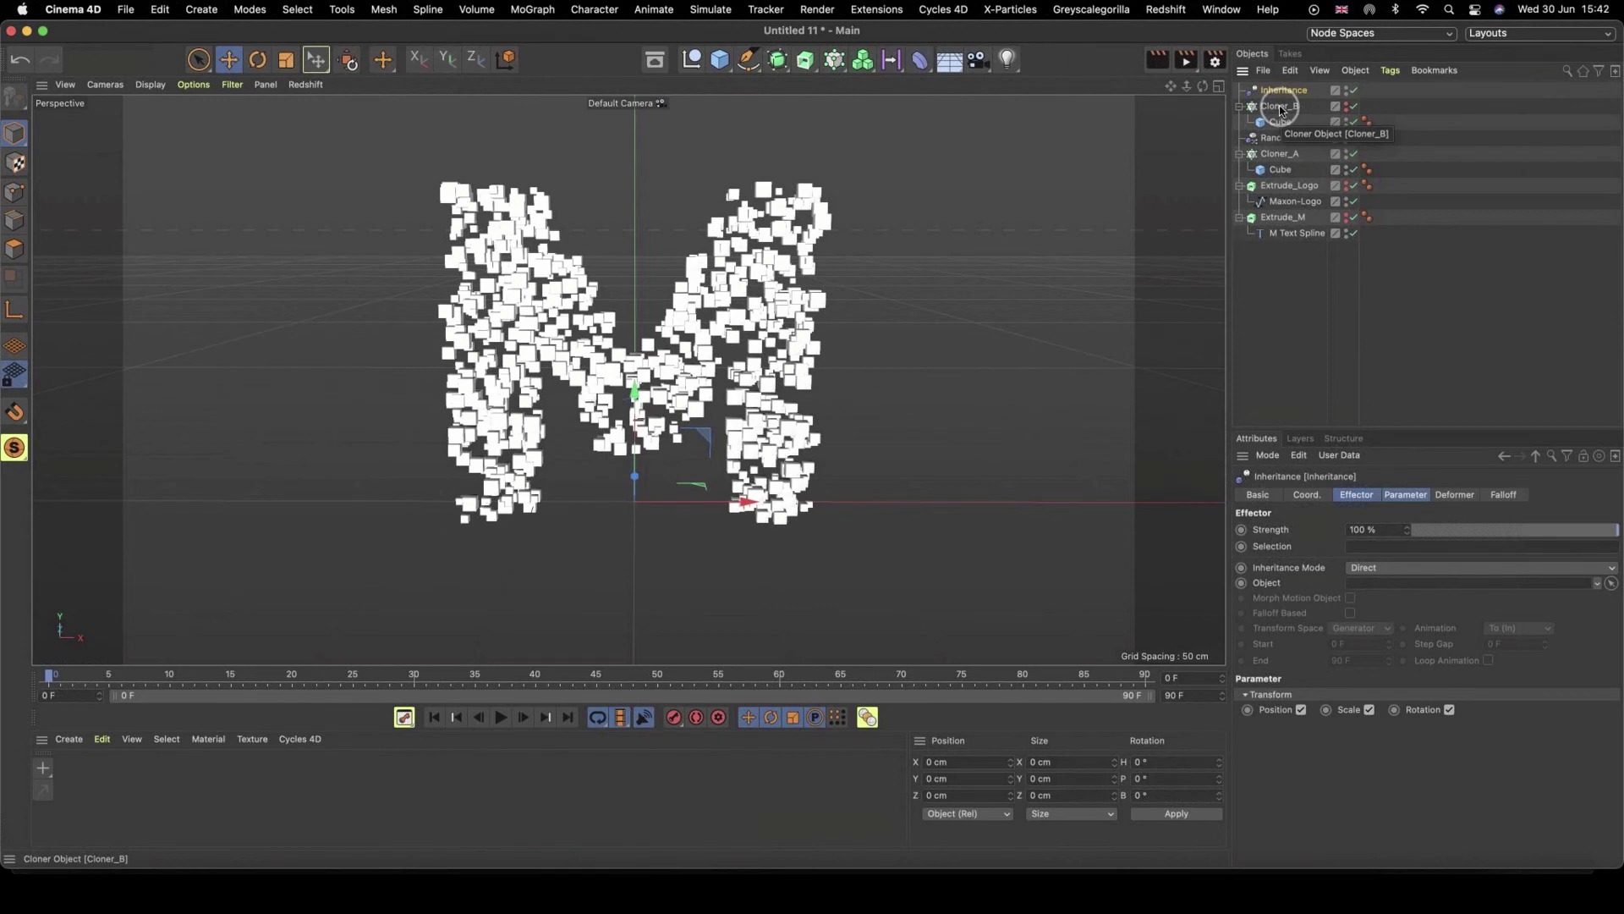
drag(1282, 111, 1375, 582)
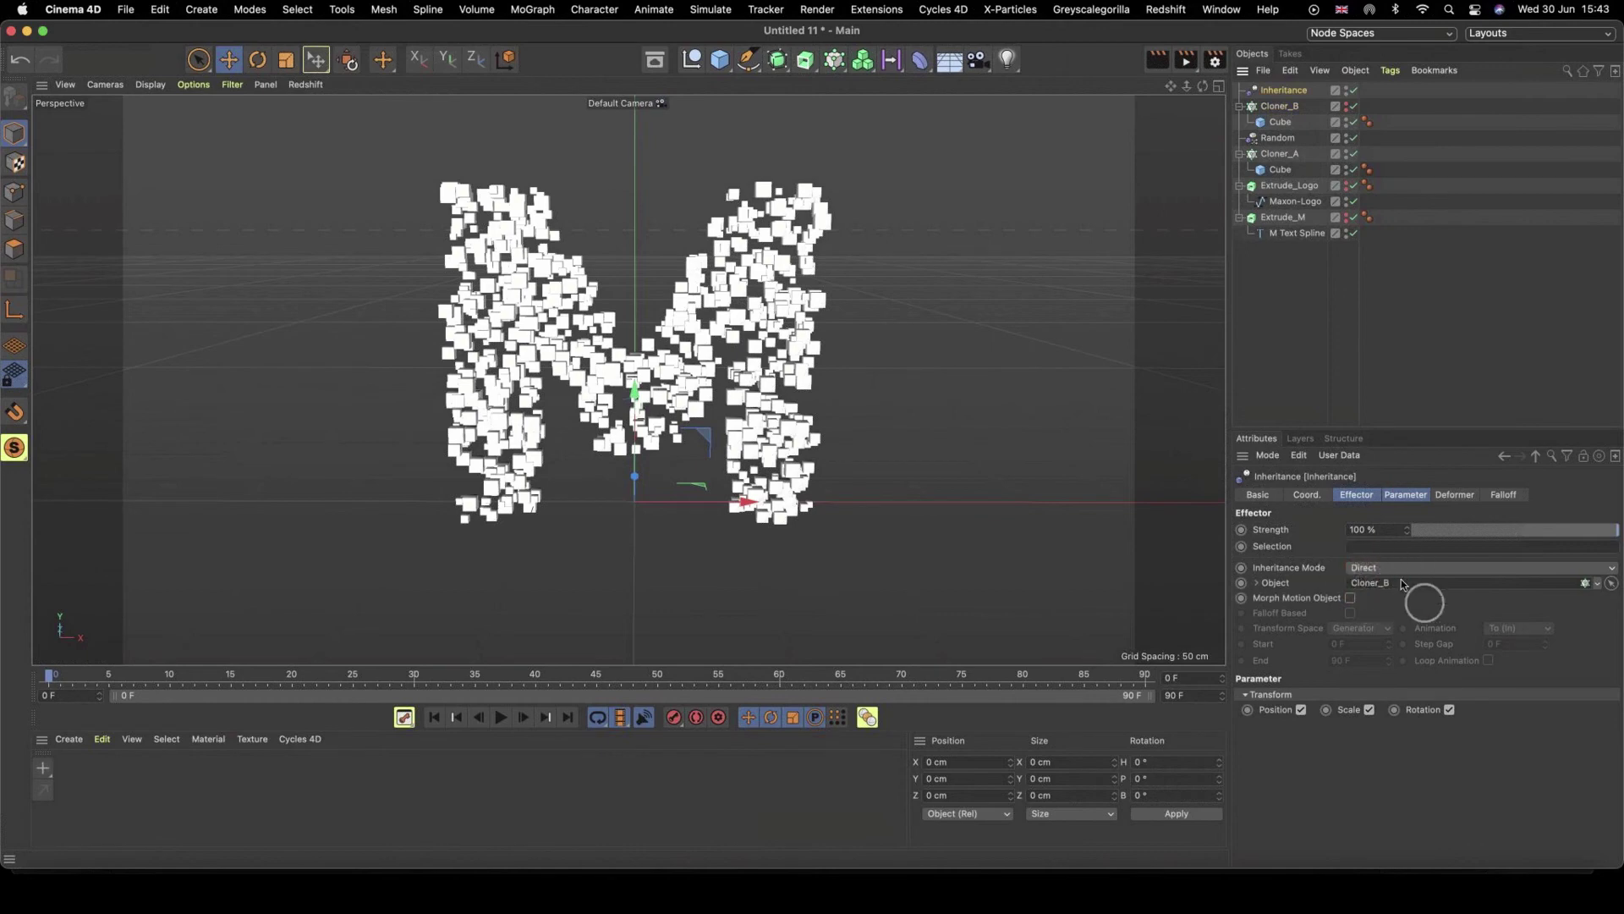
click(1351, 598)
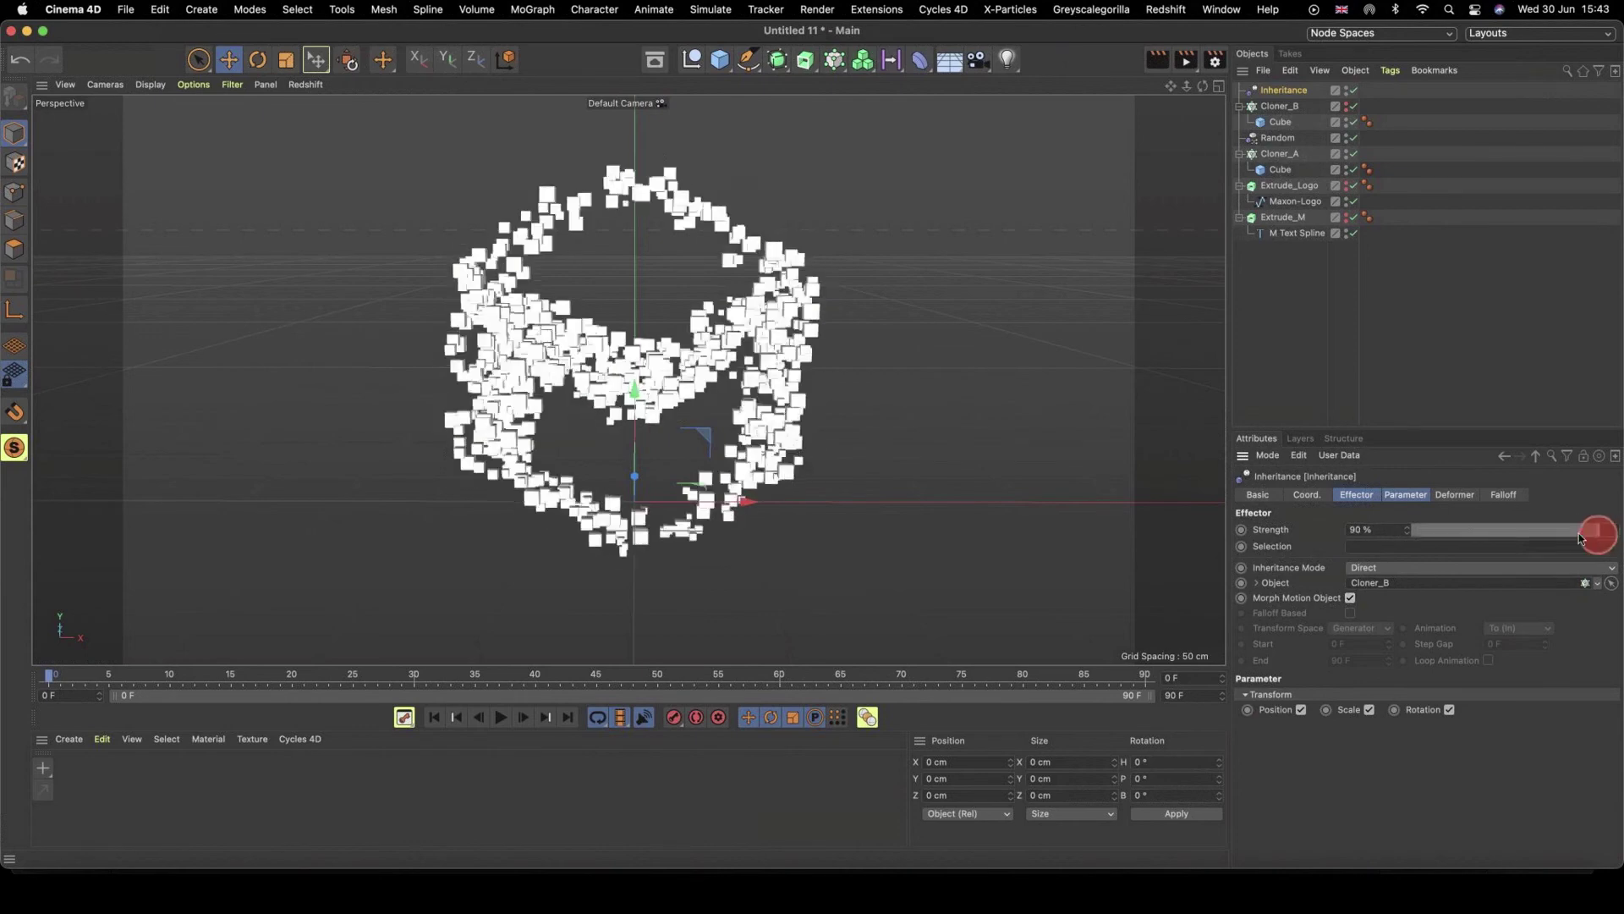
- Set Inheritance Strength to 0% and extend the animation to 150 frames
drag(1579, 537, 1345, 530)
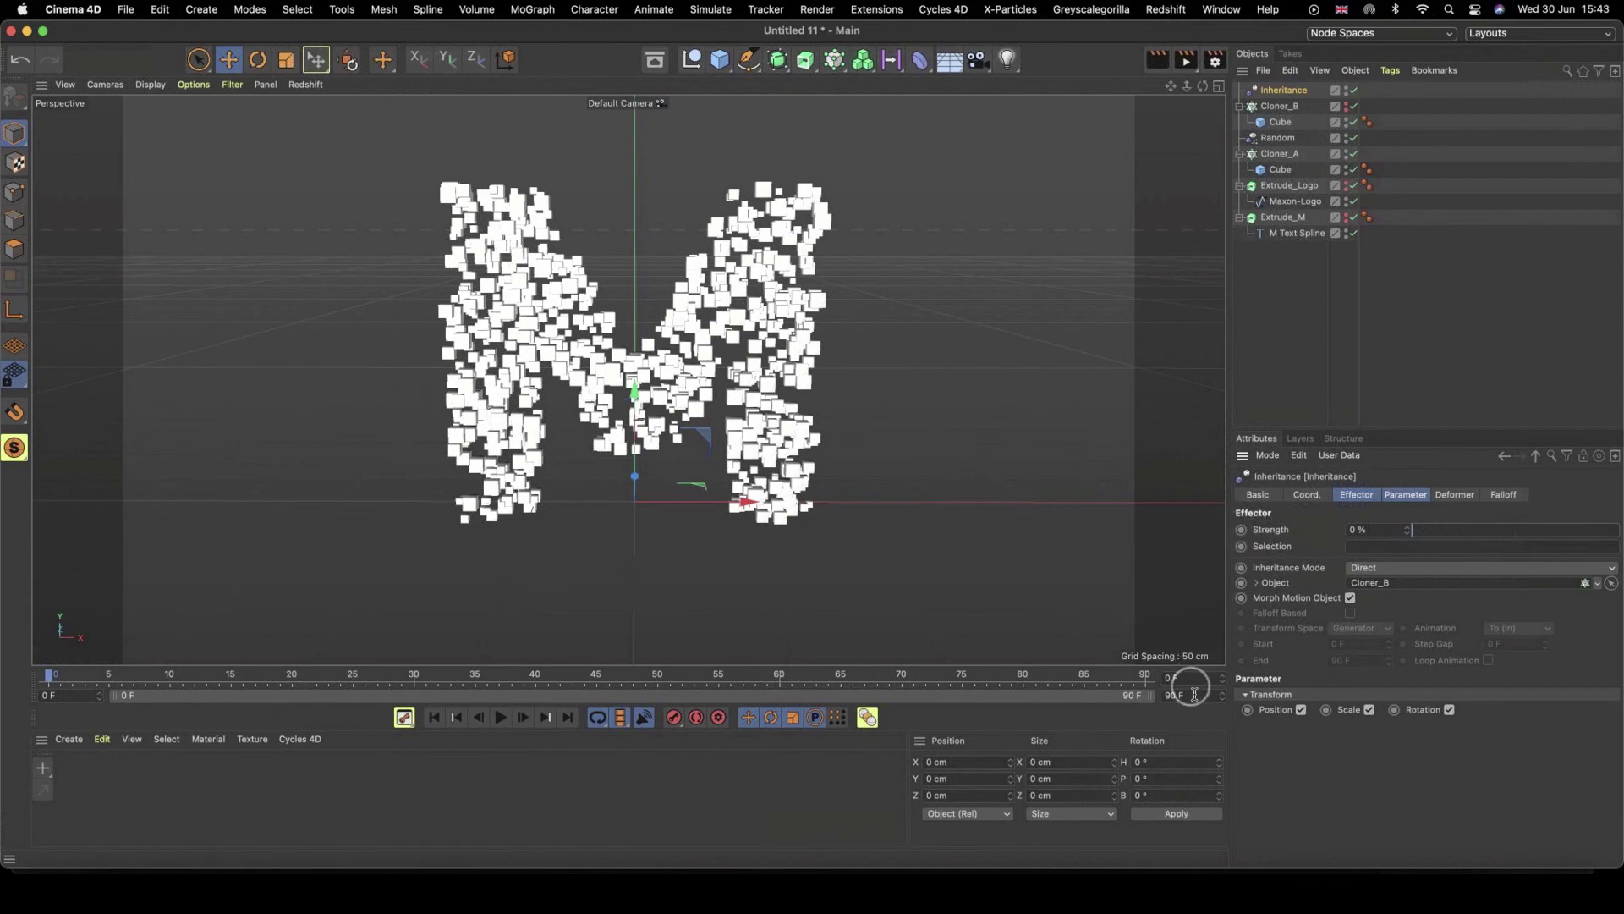
drag(1184, 695, 1115, 696)
text(150)
key(Return)
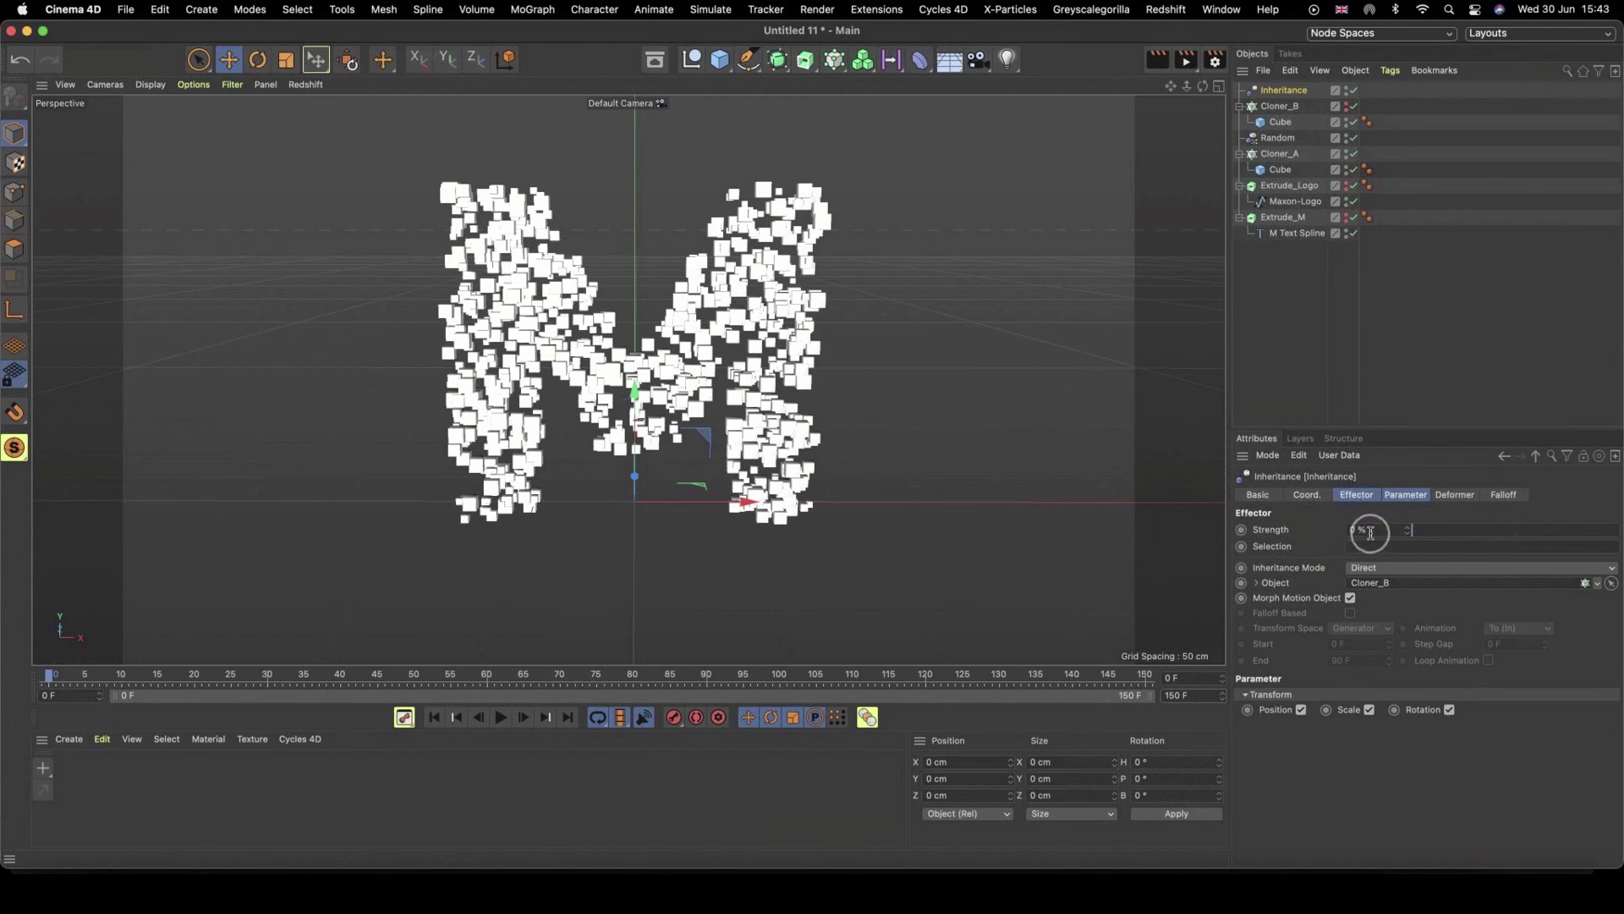
- Keyframe Strength at 0% on frame 0 and 100% on frame 120, then rewind
click(1241, 529)
click(925, 676)
drag(1418, 529, 1618, 531)
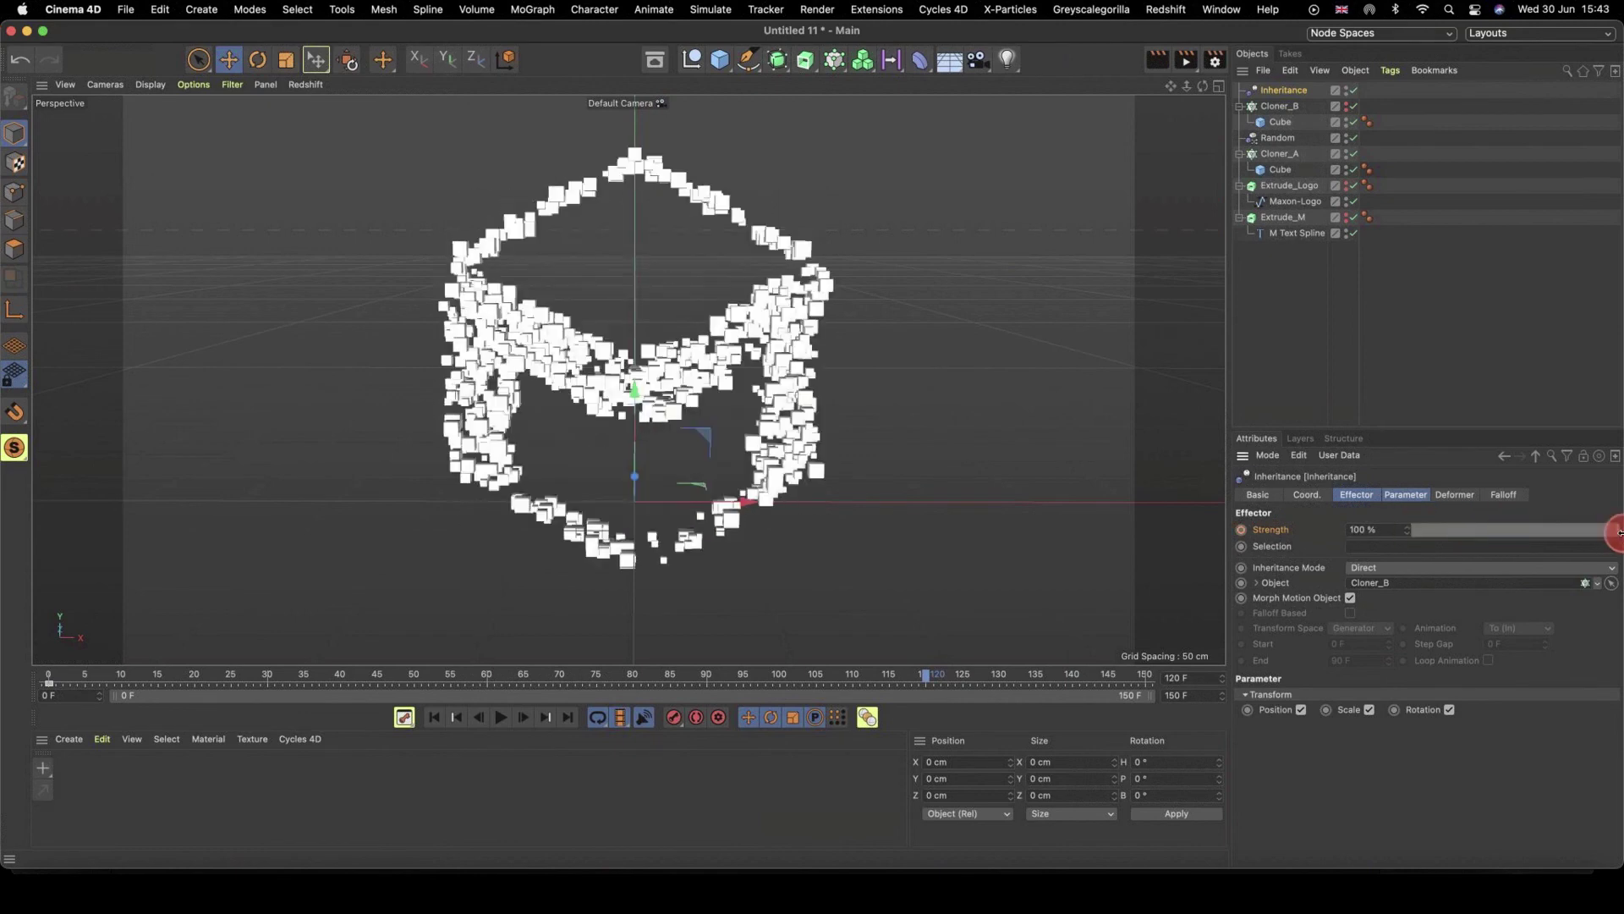
click(1242, 530)
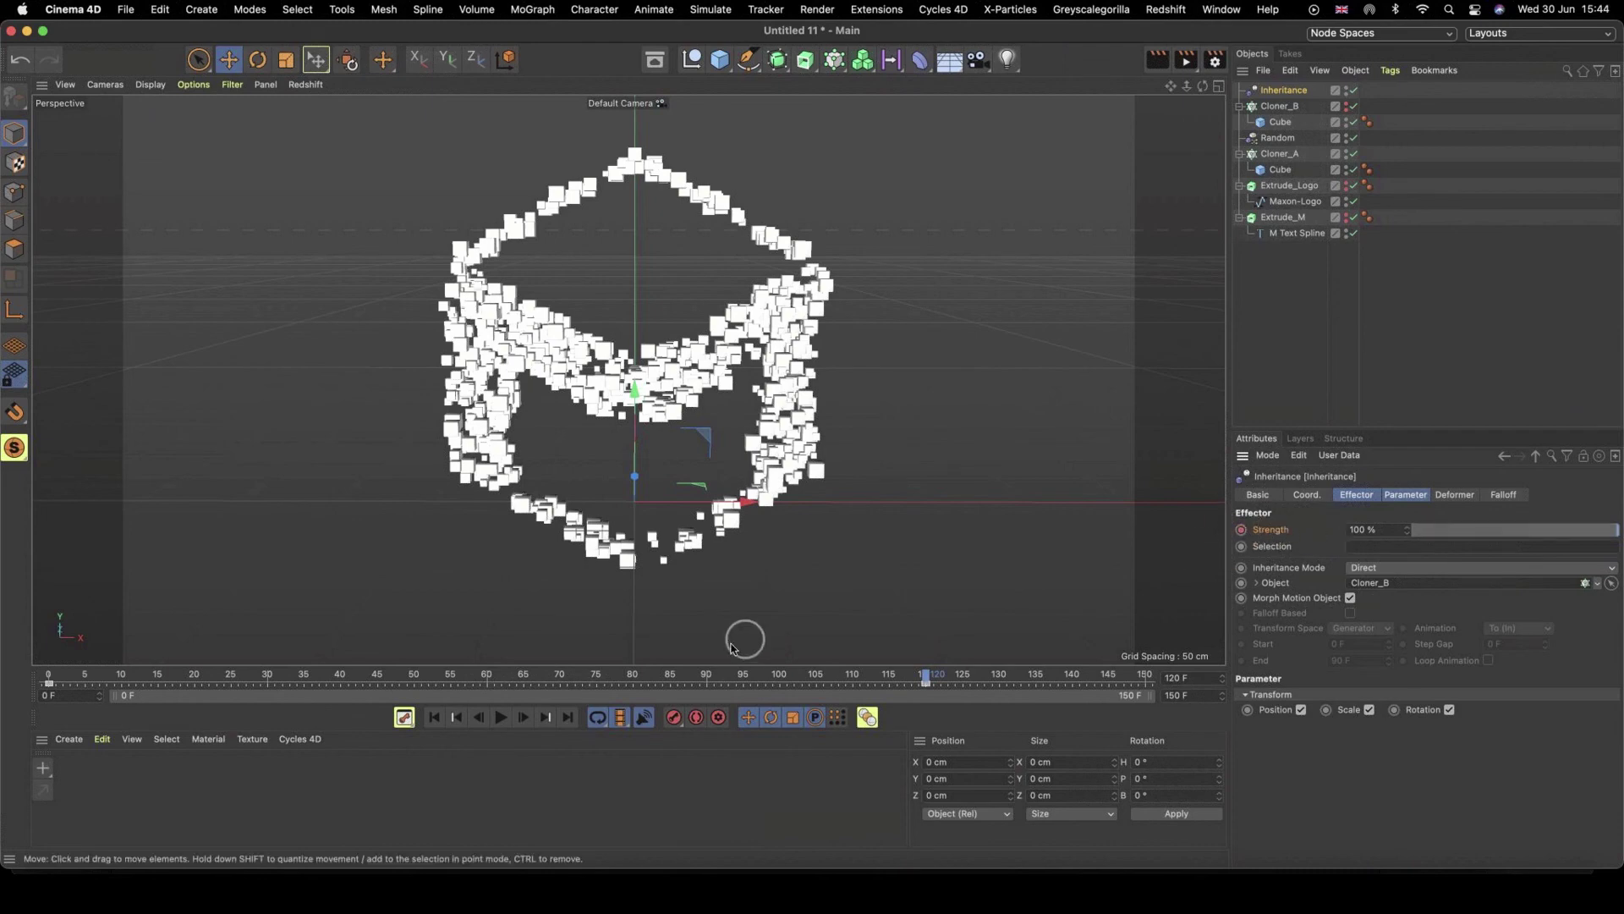
click(439, 718)
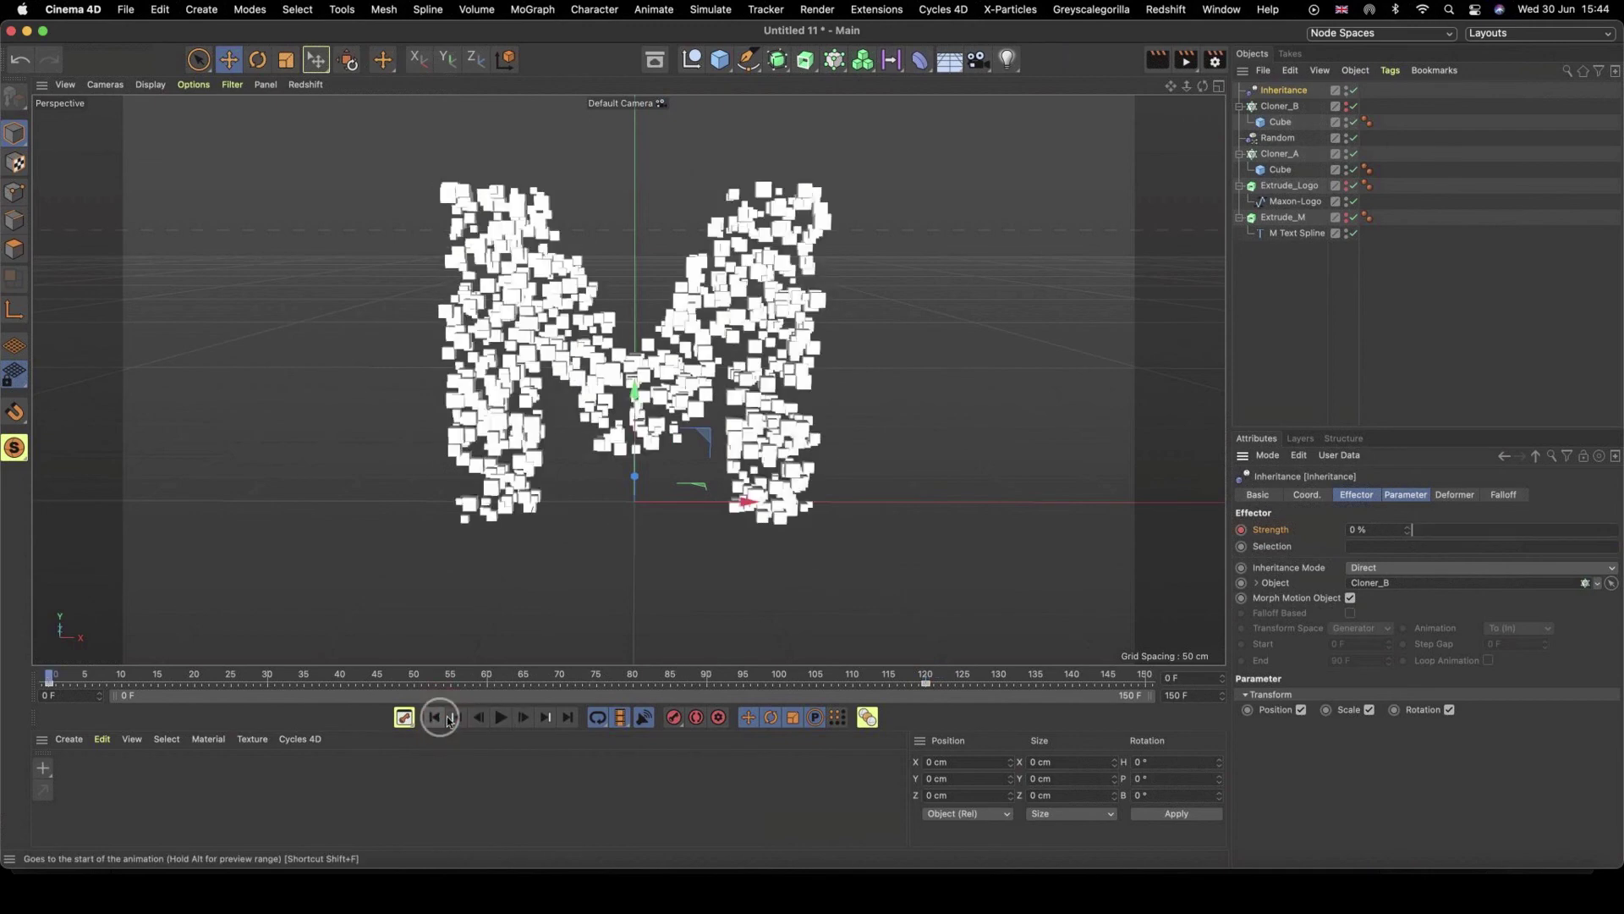
click(497, 718)
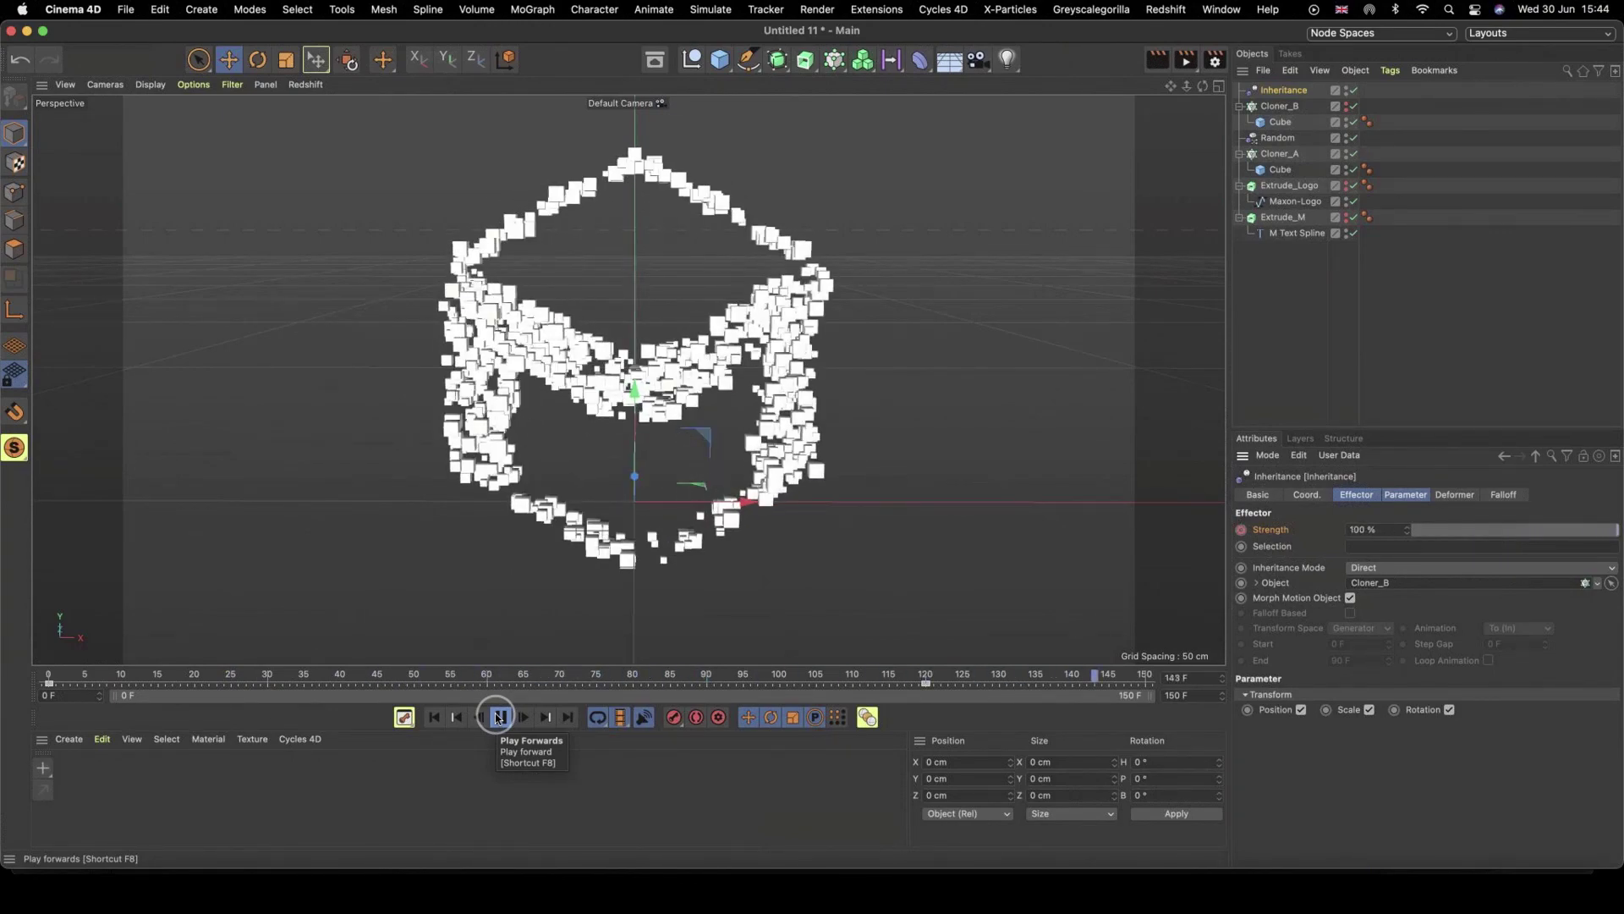
click(499, 718)
click(435, 717)
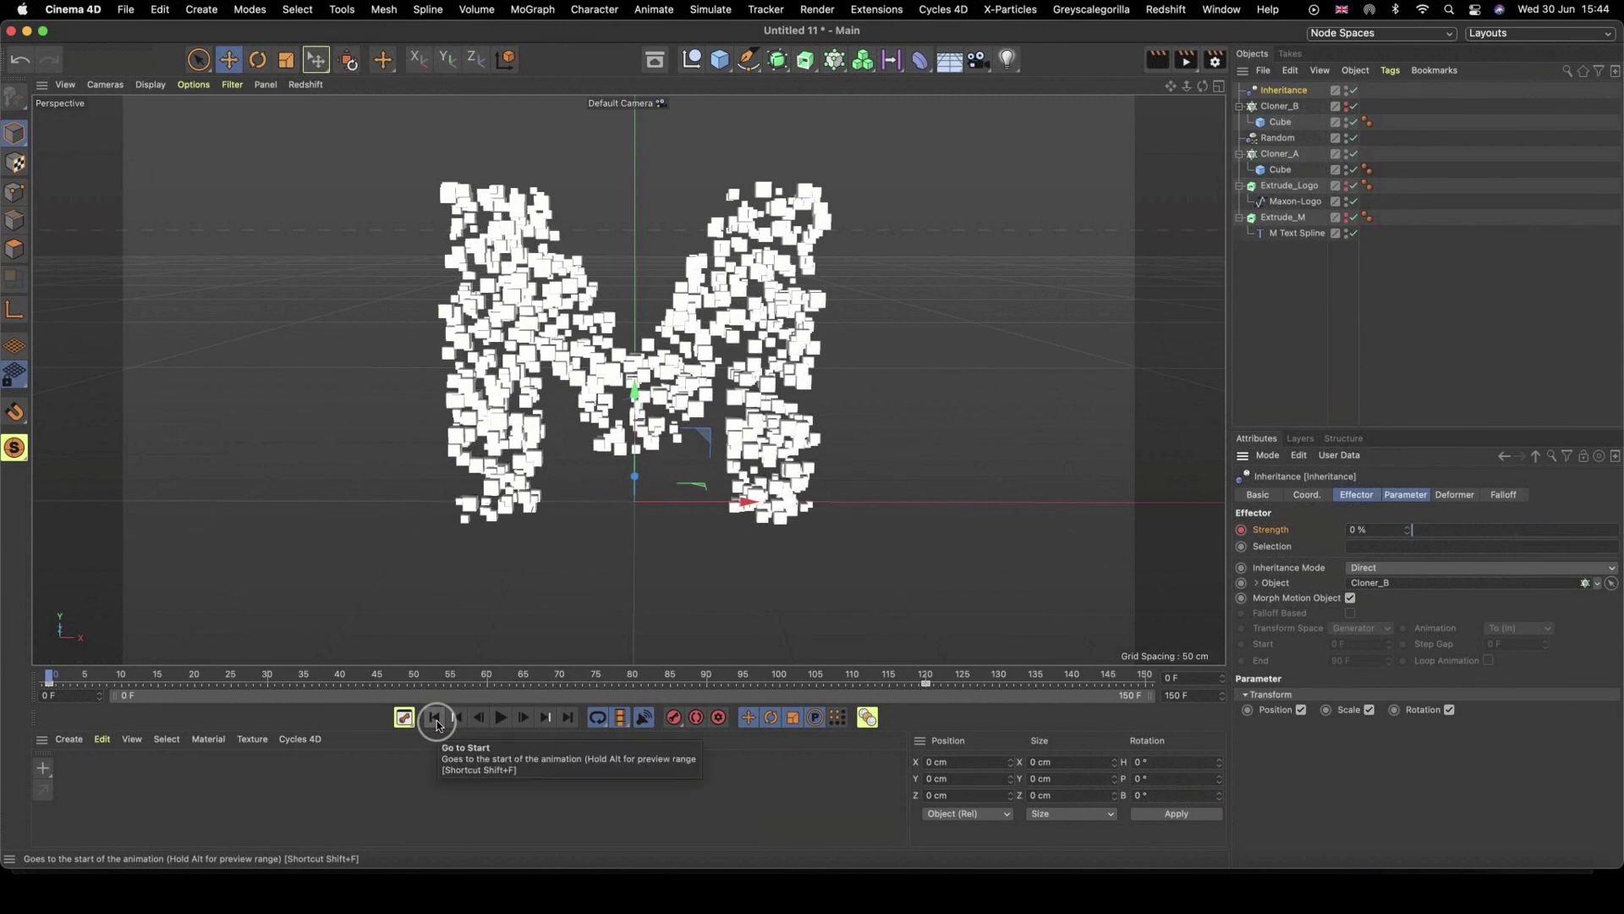
drag(744, 867, 748, 871)
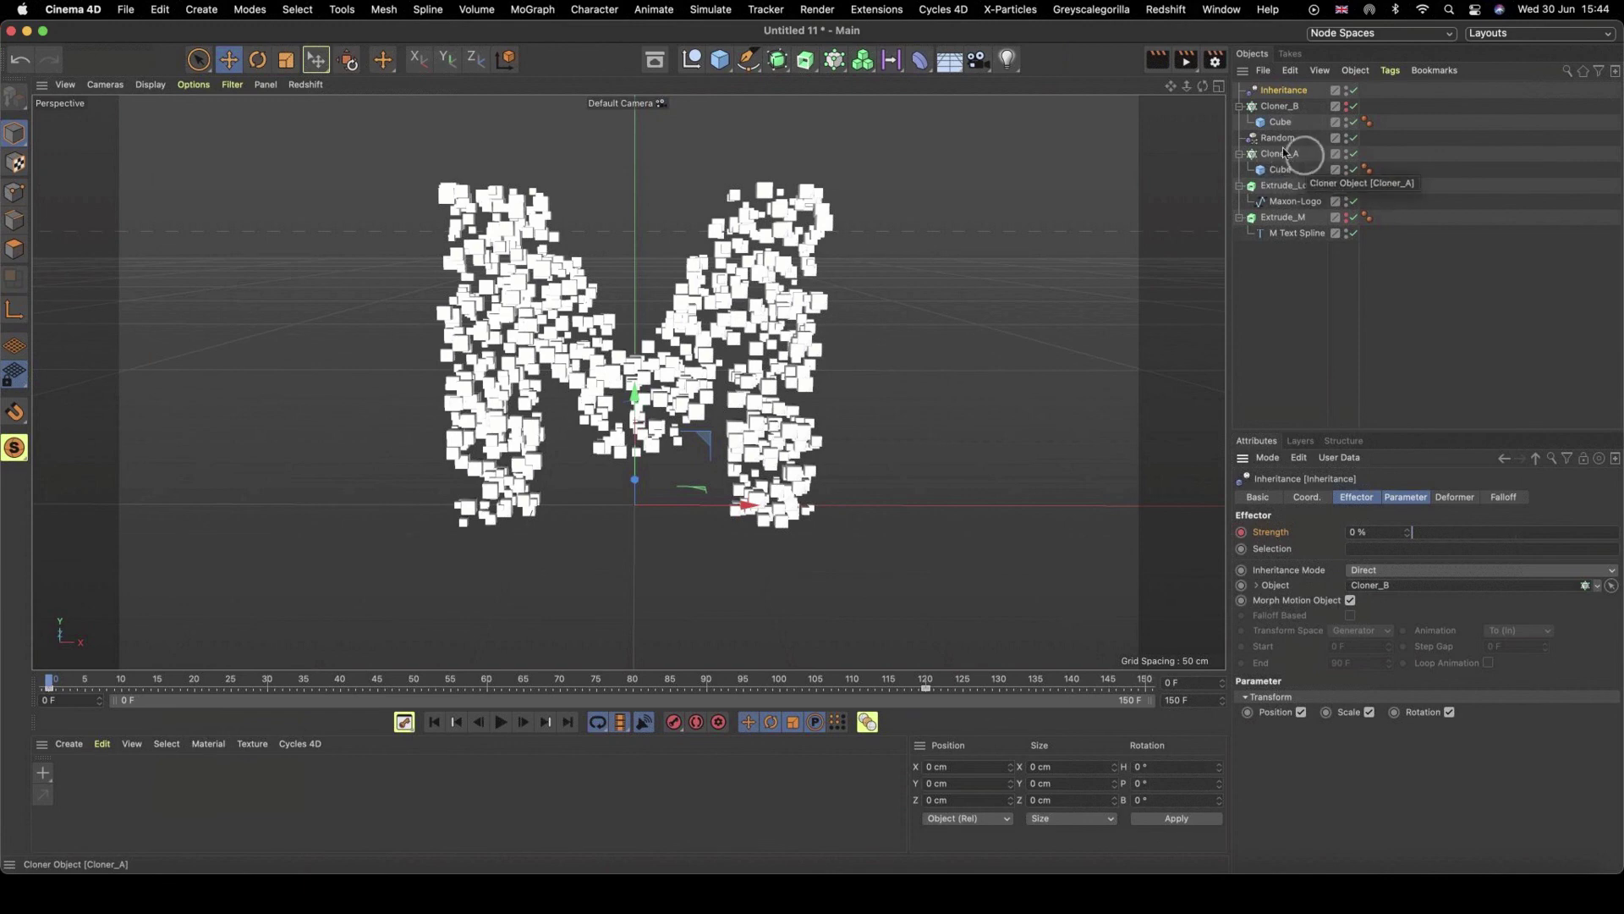
- Add a Rigid Body simulation tag to Cloner_A
right_click(1280, 157)
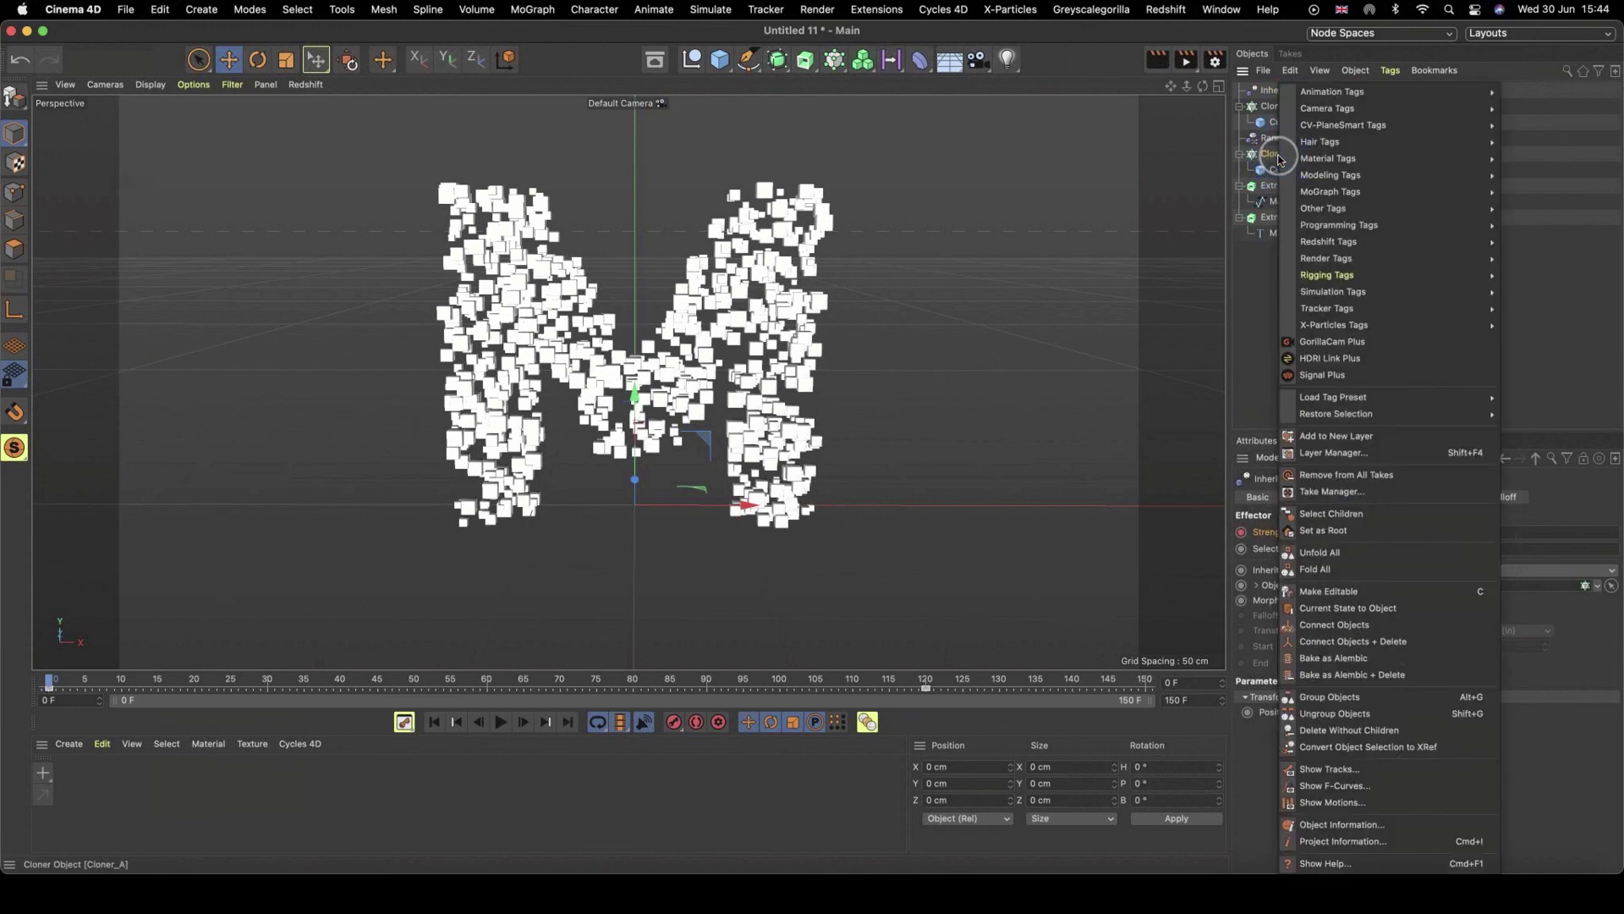
mouse_move(1360, 295)
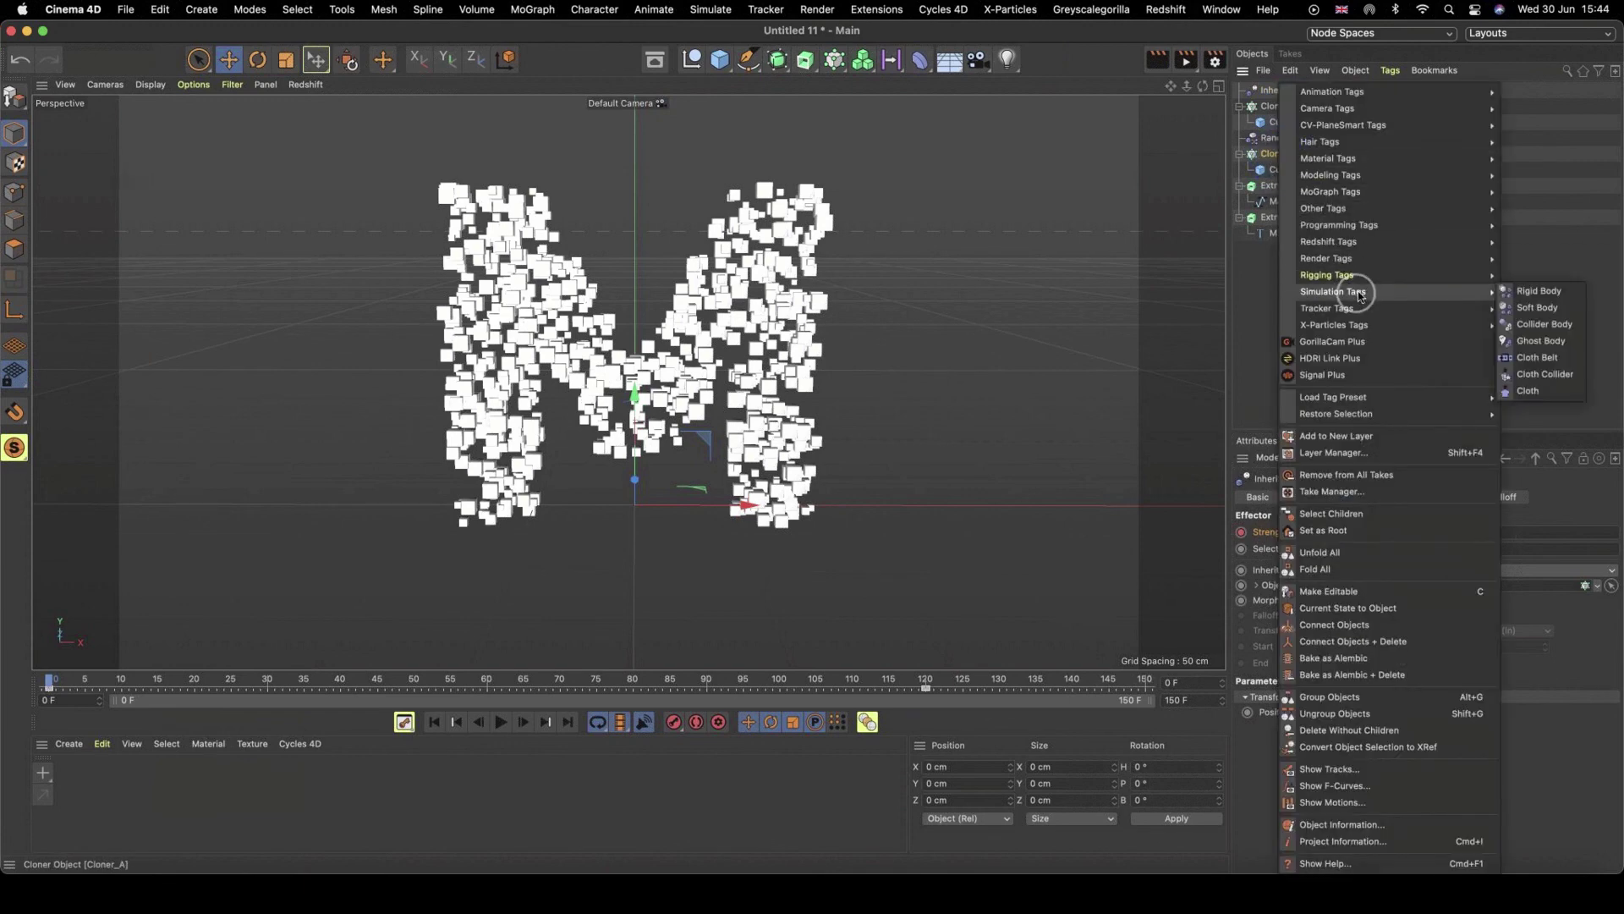
click(1540, 291)
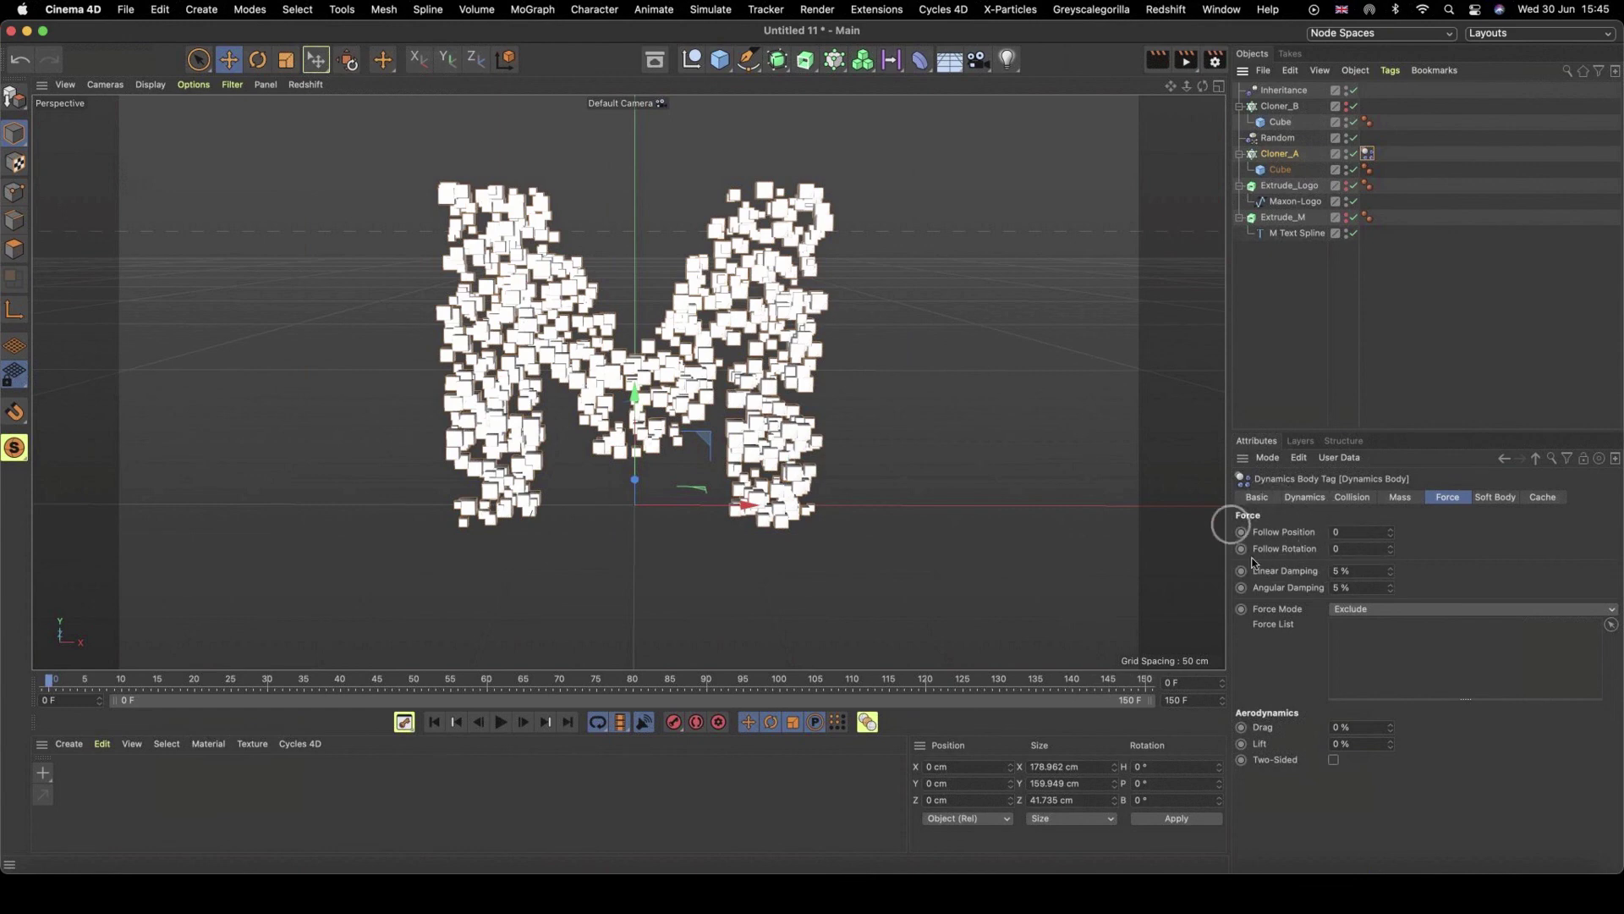
- Set Follow Position and Follow Rotation to 10, then preview the tumbling morph playback
click(1352, 533)
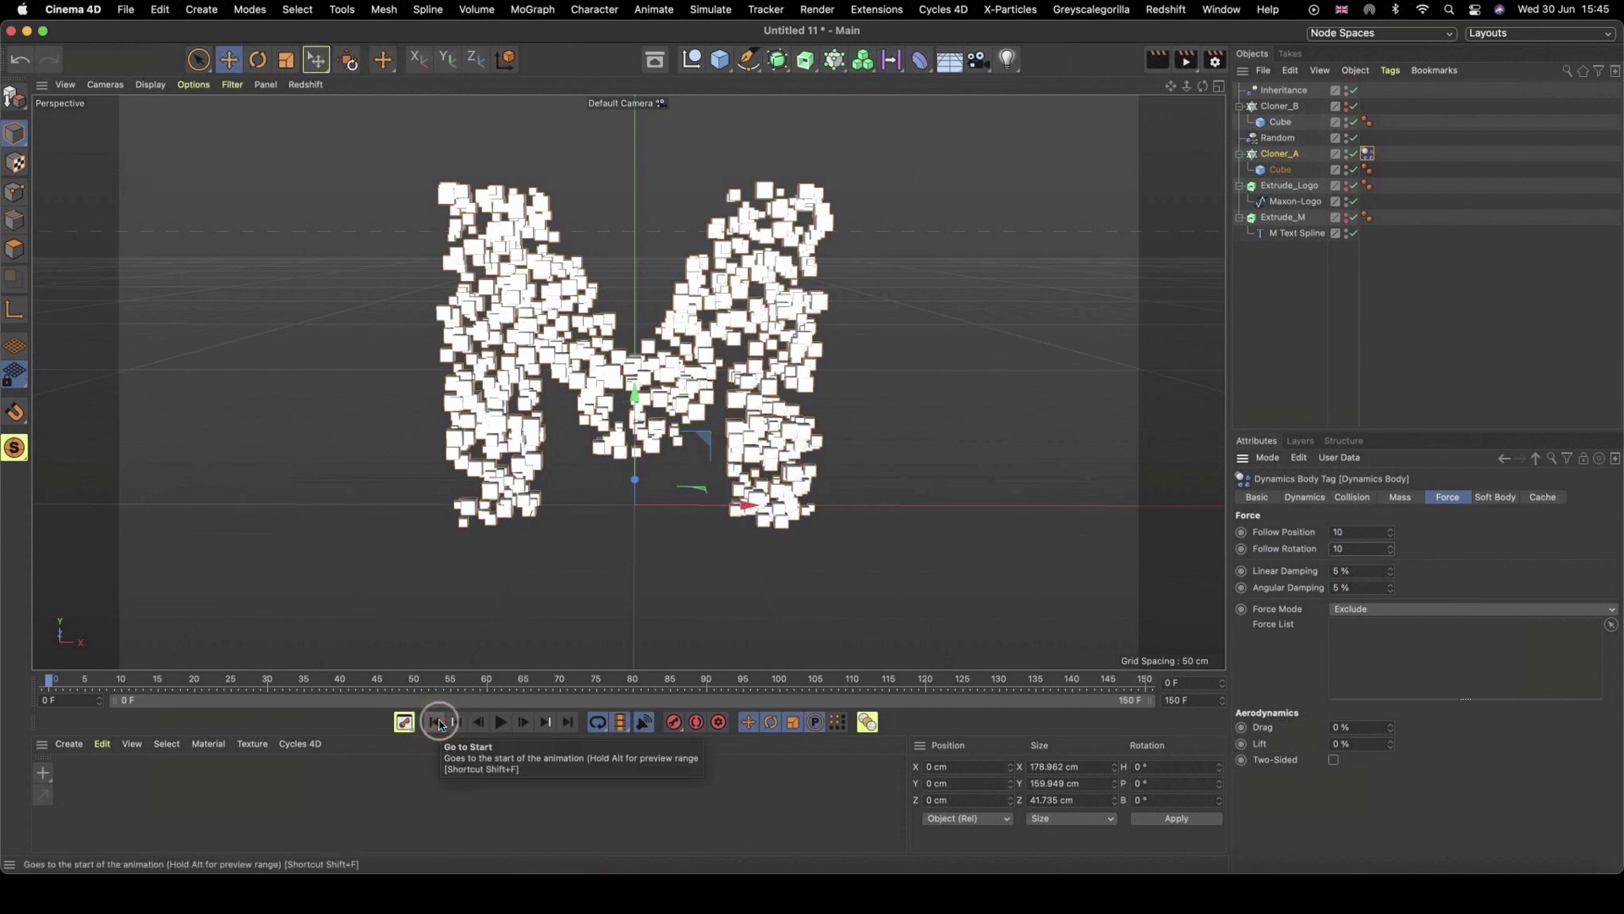
click(502, 724)
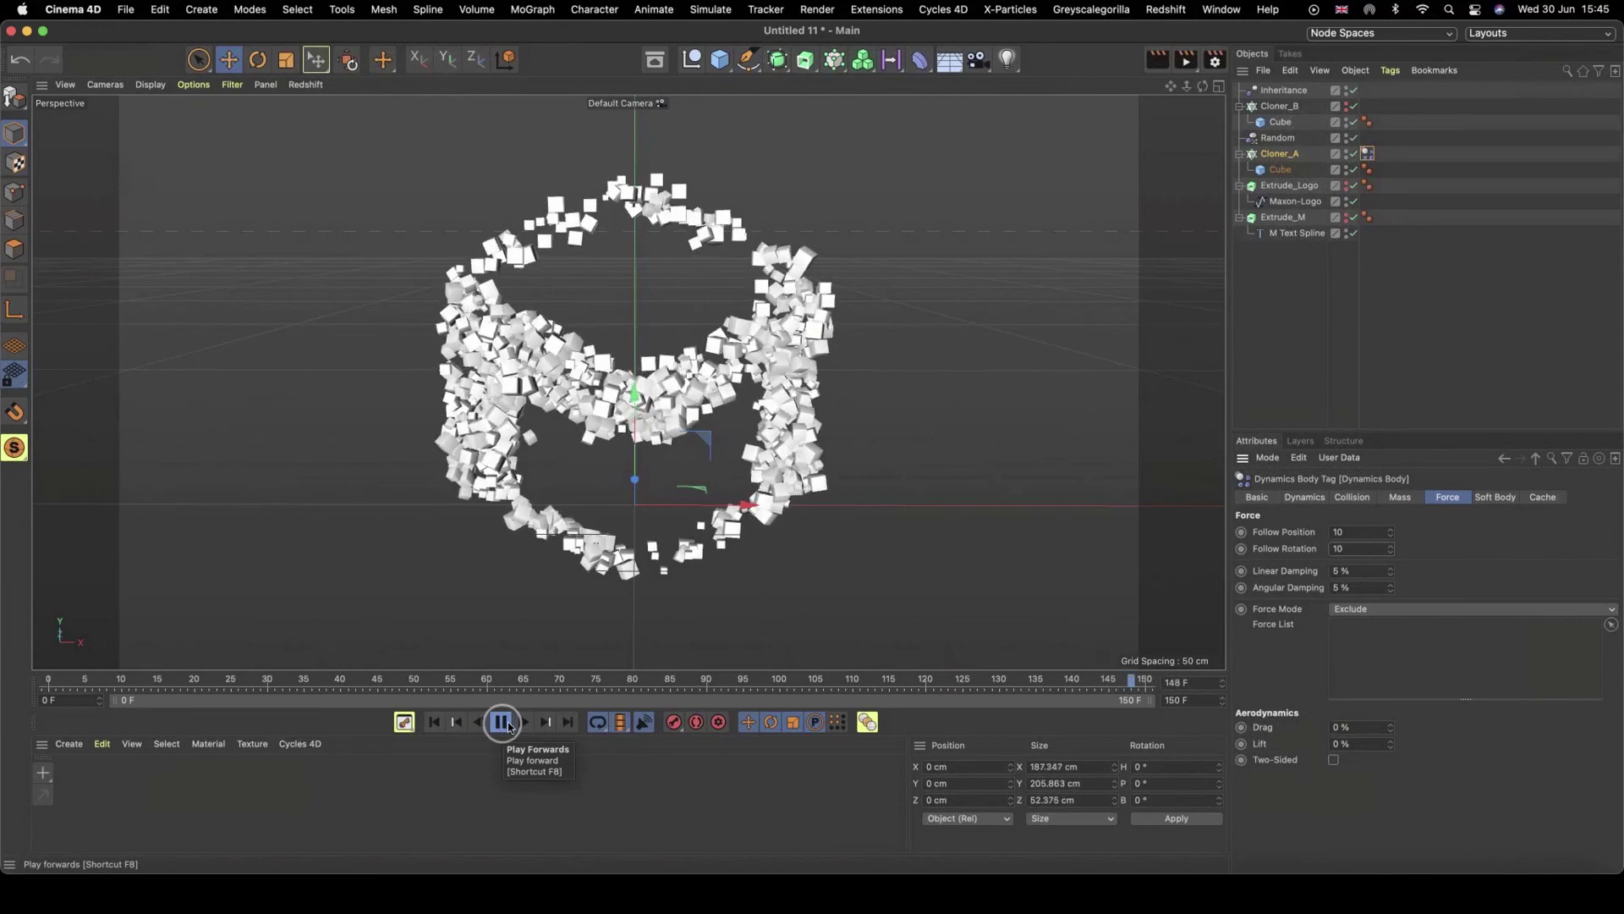
click(503, 724)
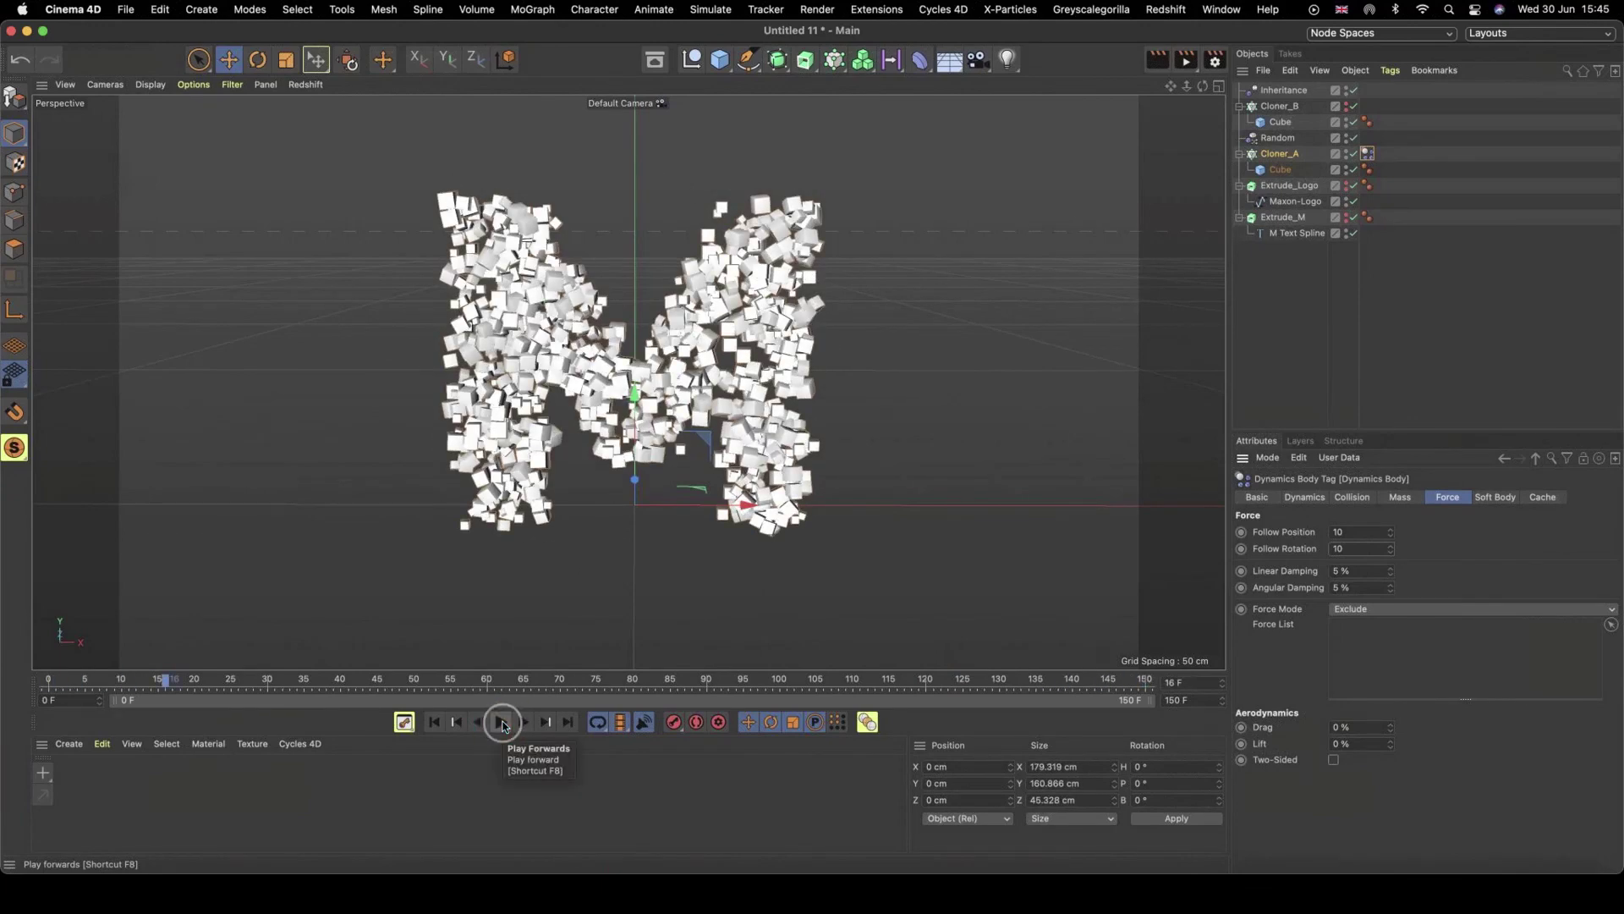